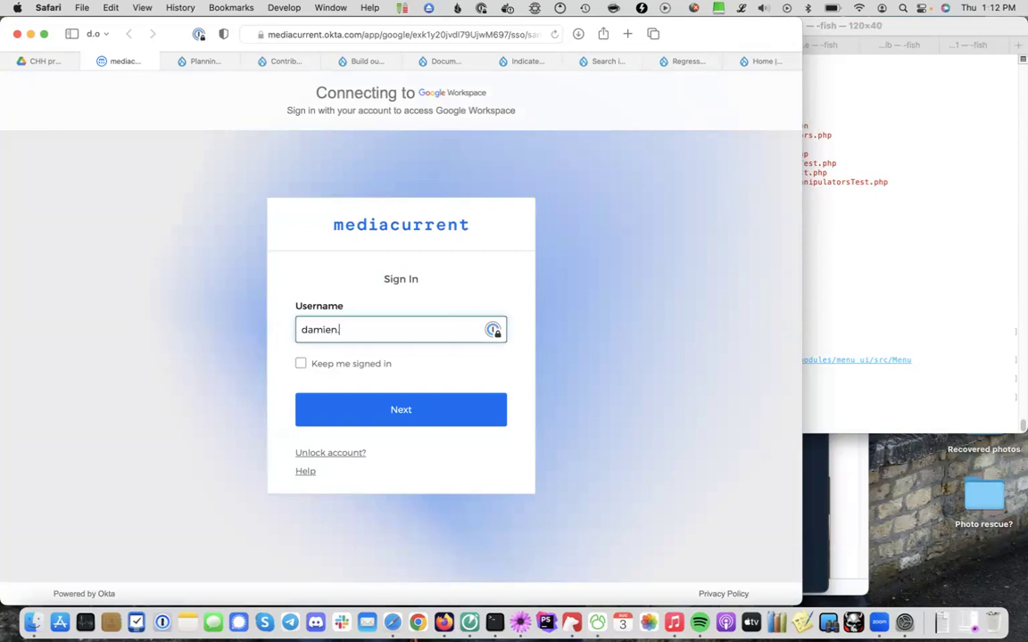
Enter the work e-mail username in Okta, keep sign-in remembered, and continue to password verification
text(ediacurrent.com)
click(314, 364)
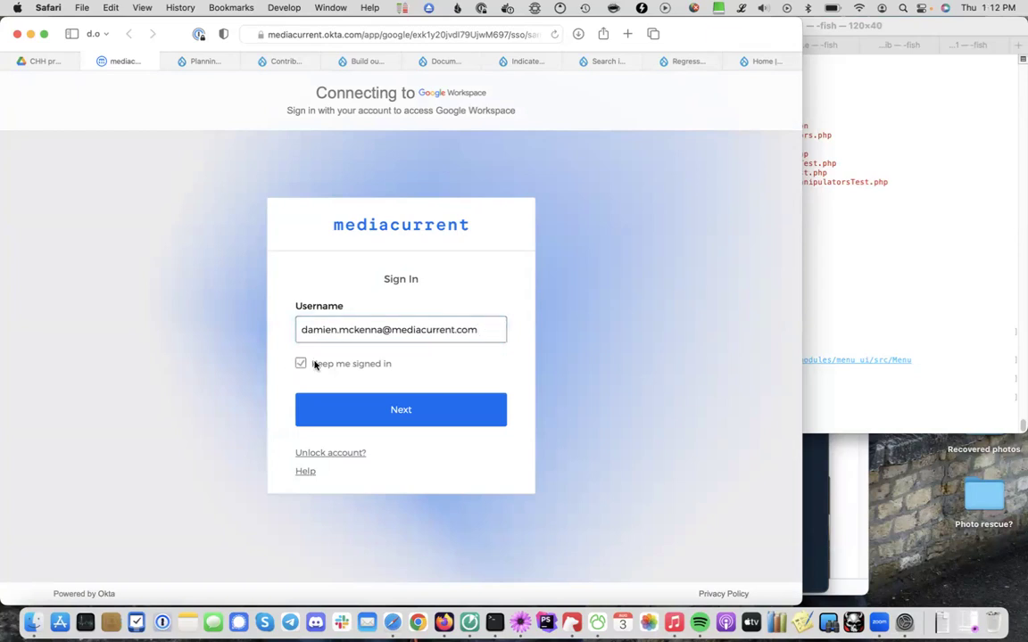
click(363, 397)
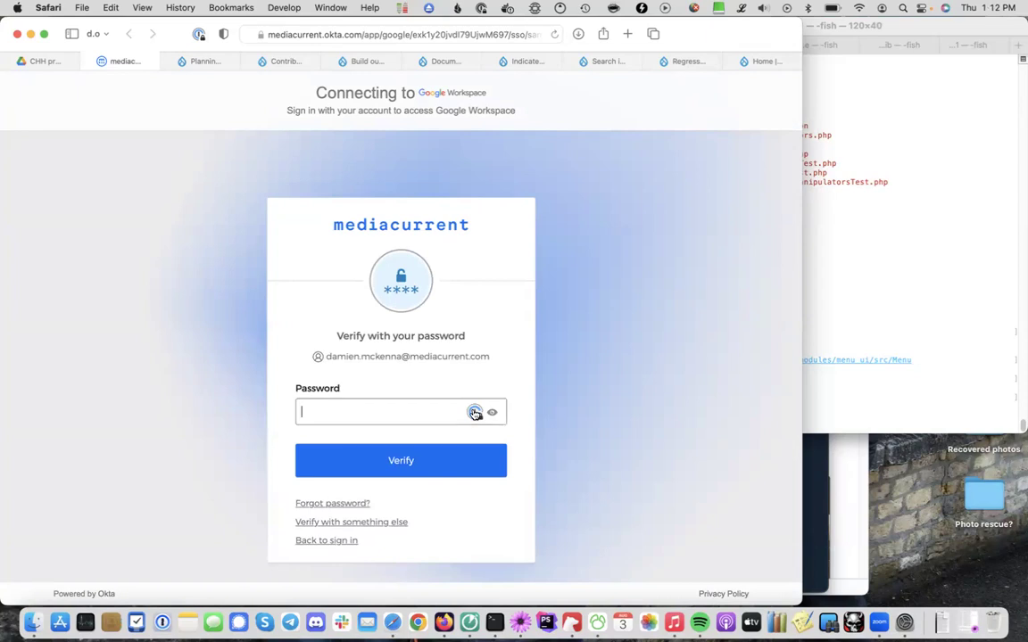
click(601, 608)
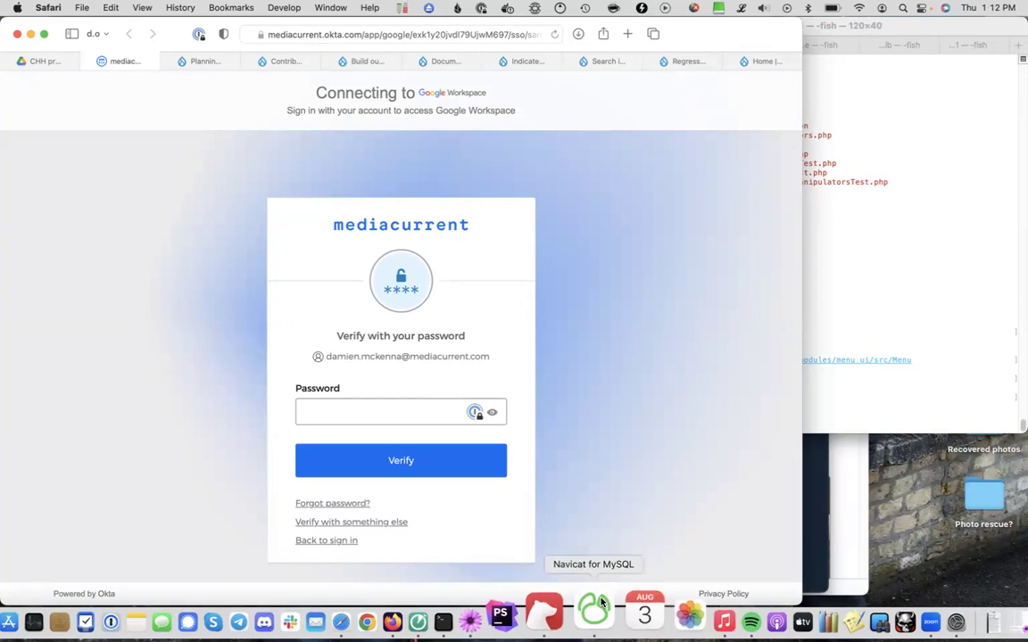
Show slide 19 'Demo time!' and switch to the local Umami Drupal site tab
scroll(85, 420, down, 10)
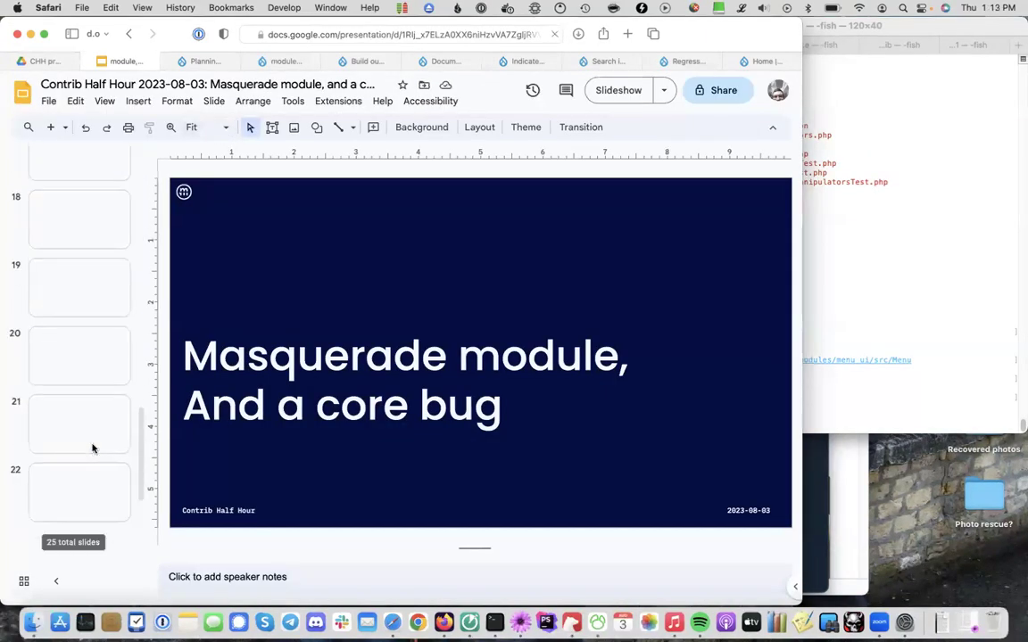
scroll(89, 441, up, 3)
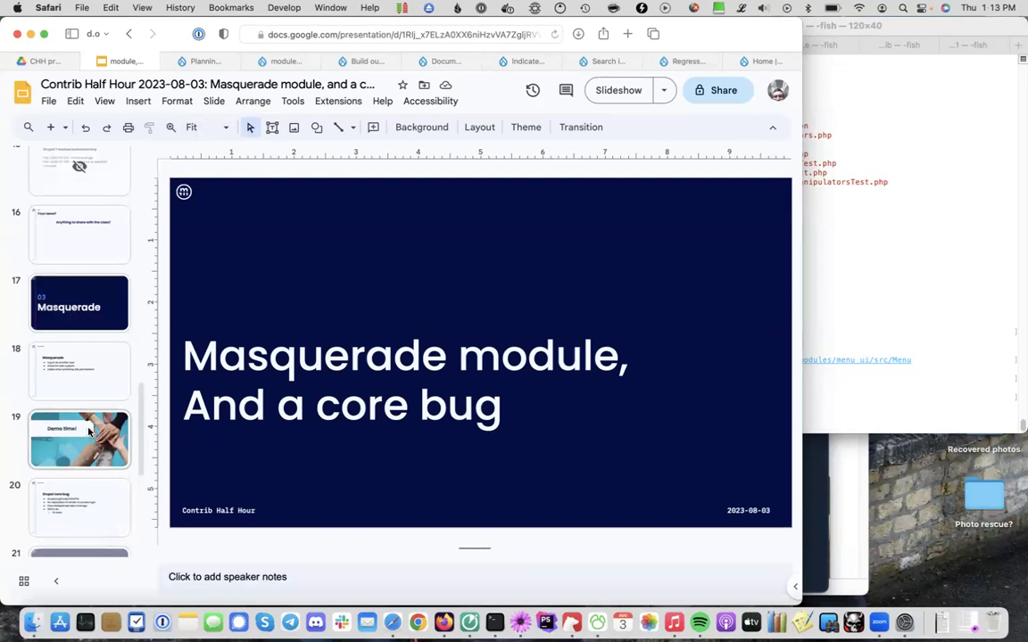
click(89, 431)
scroll(88, 432, up, 2)
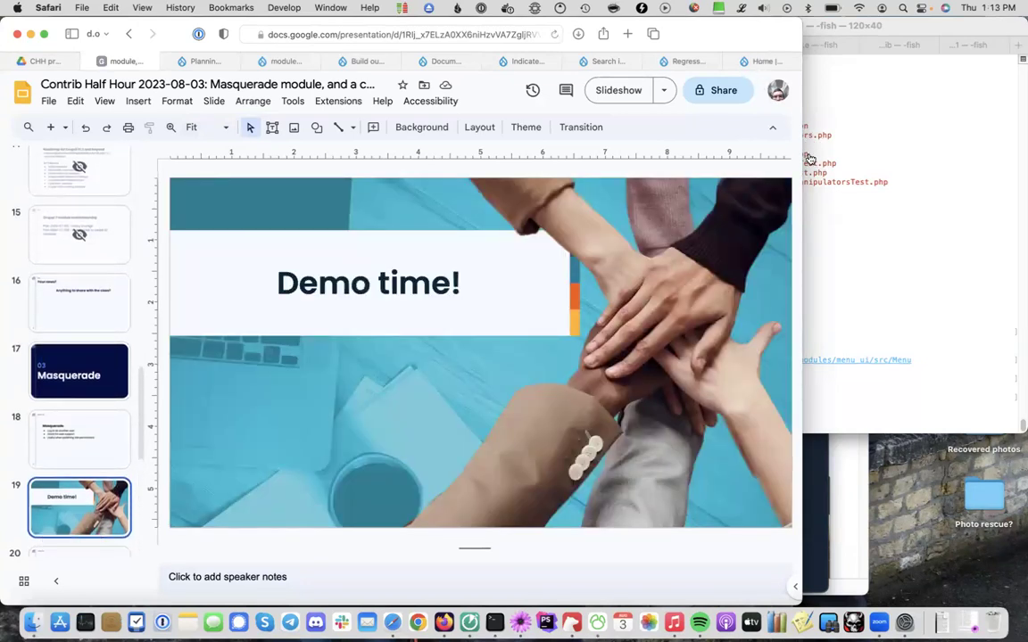
click(760, 61)
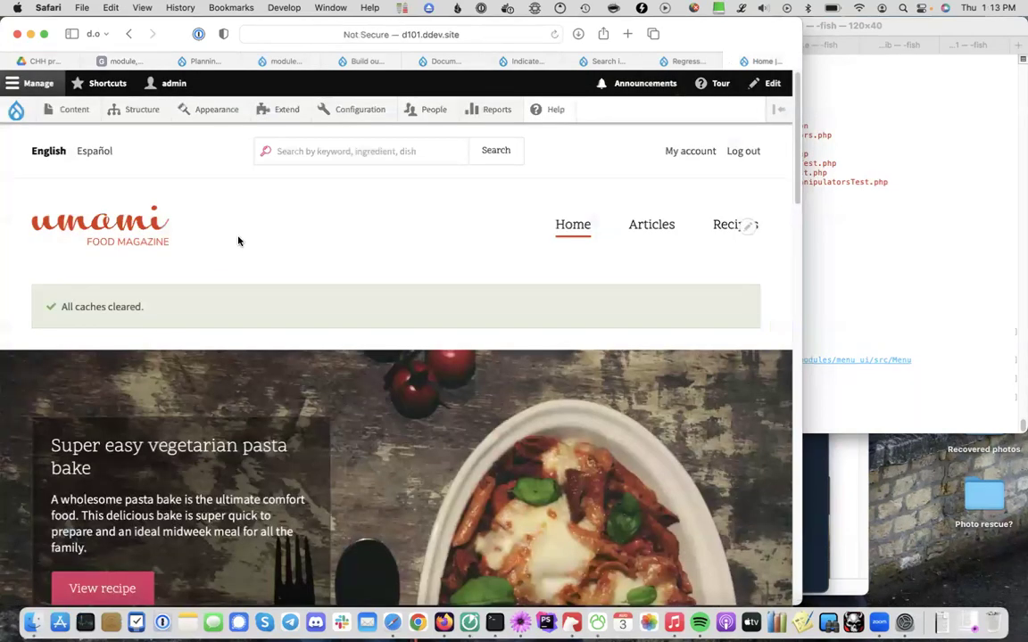
Filter the Extend list for 'masq', tick Masquerade and install it
click(286, 108)
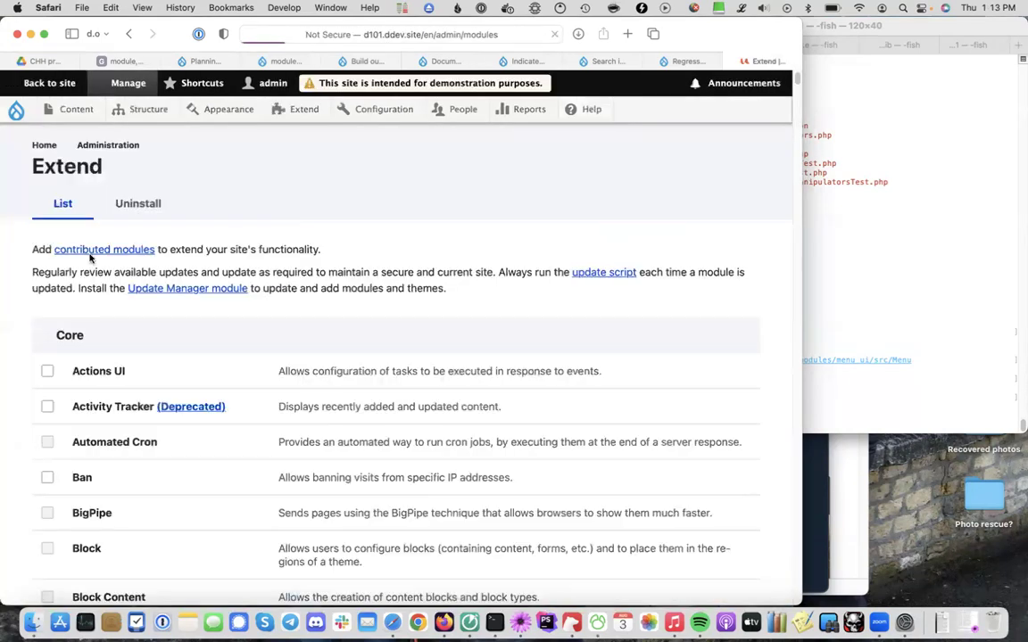
click(83, 353)
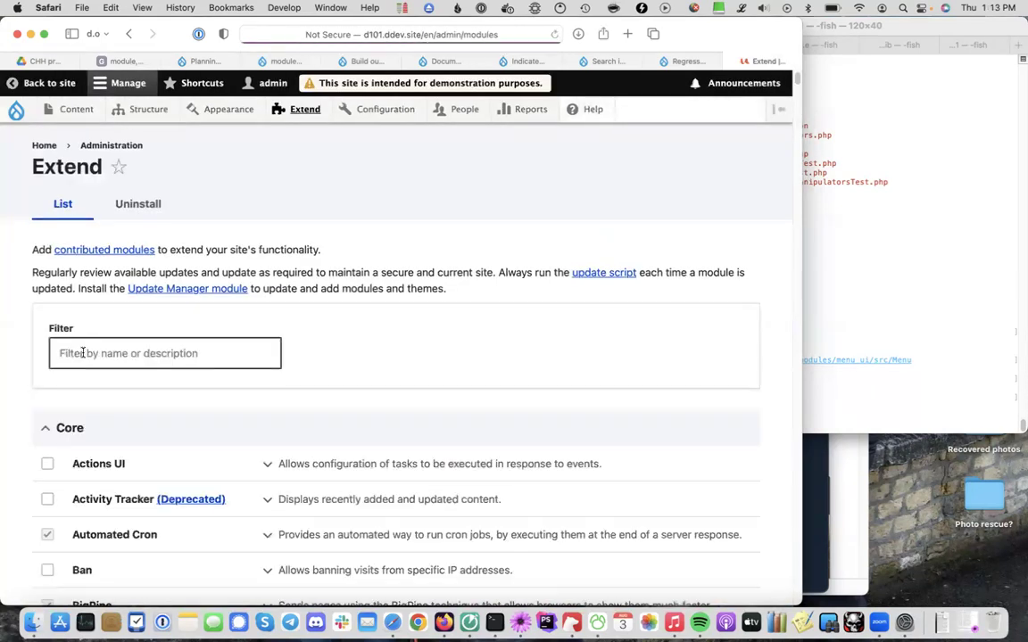
text(masq)
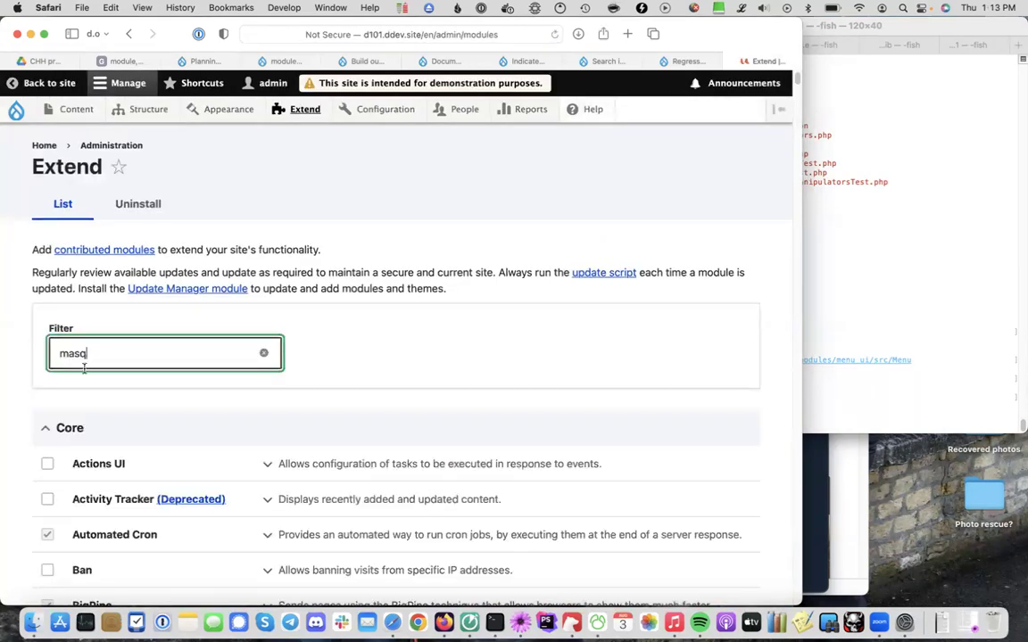
click(47, 464)
click(59, 532)
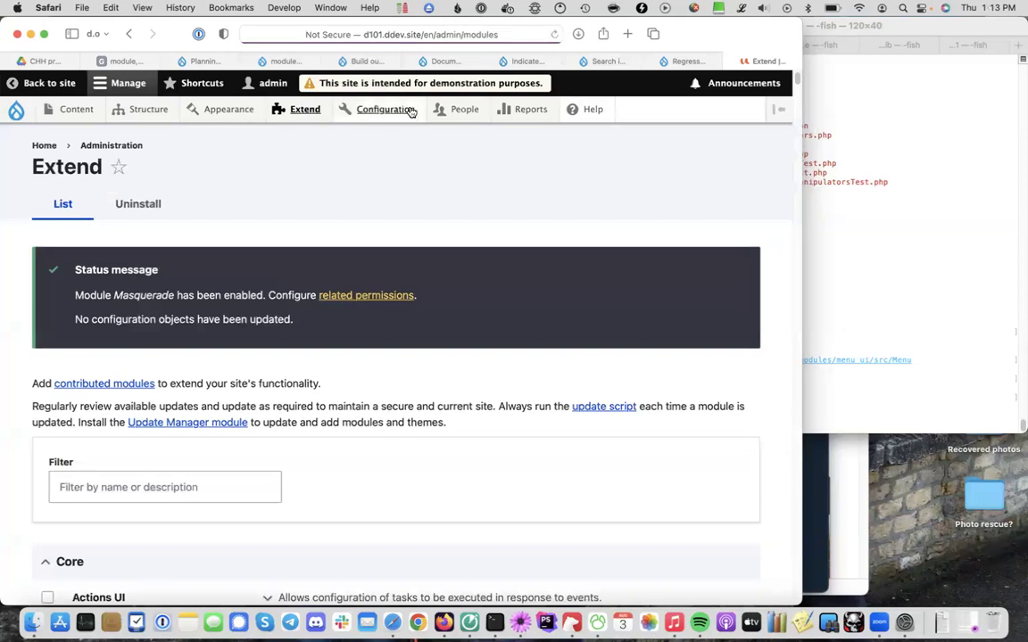
Open the Masquerade module's related permissions page and review its six permissions
click(359, 297)
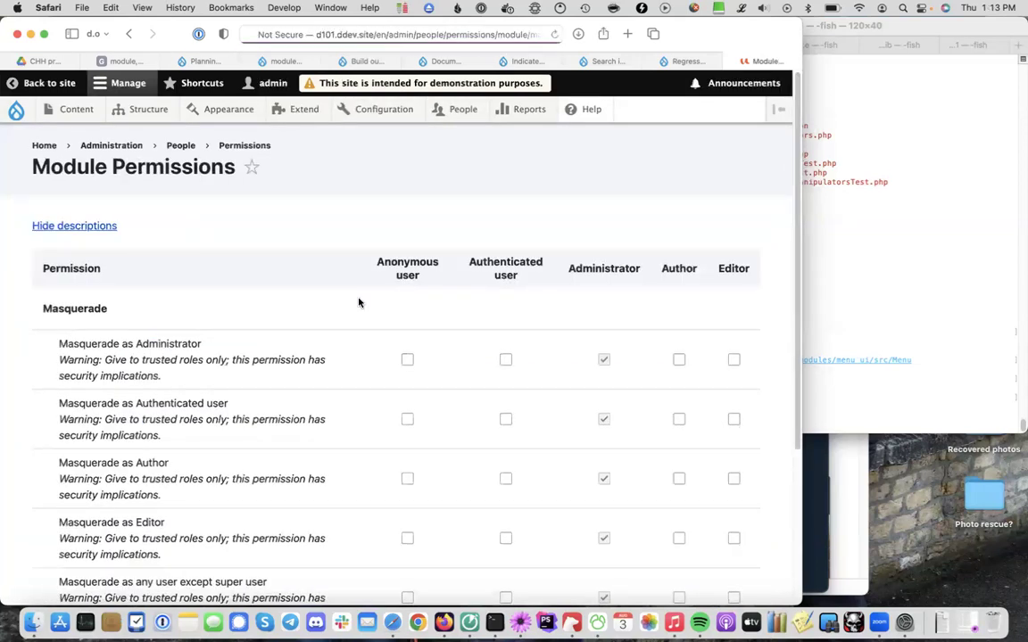
scroll(358, 302, down, 3)
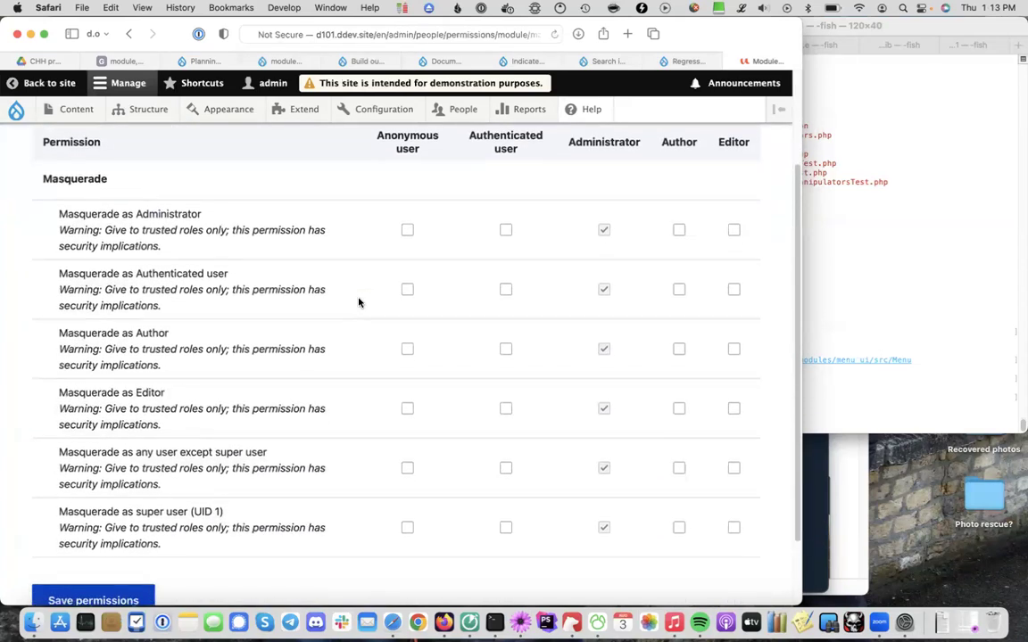
scroll(358, 302, up, 1)
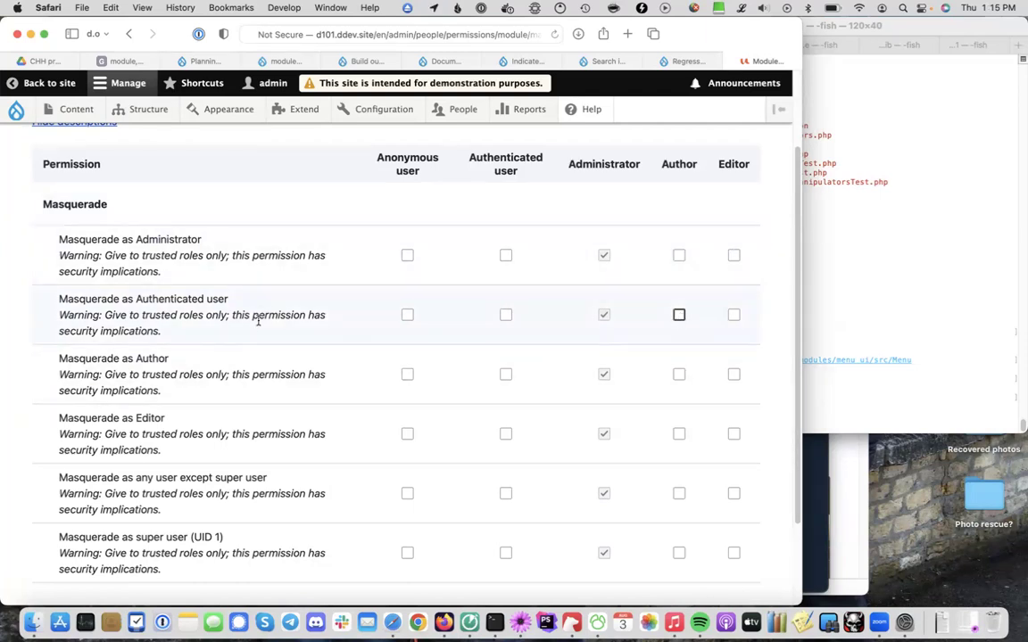
Let Author and Editor masquerade as Authenticated user, Editor as Author, and save permissions
click(678, 316)
click(733, 315)
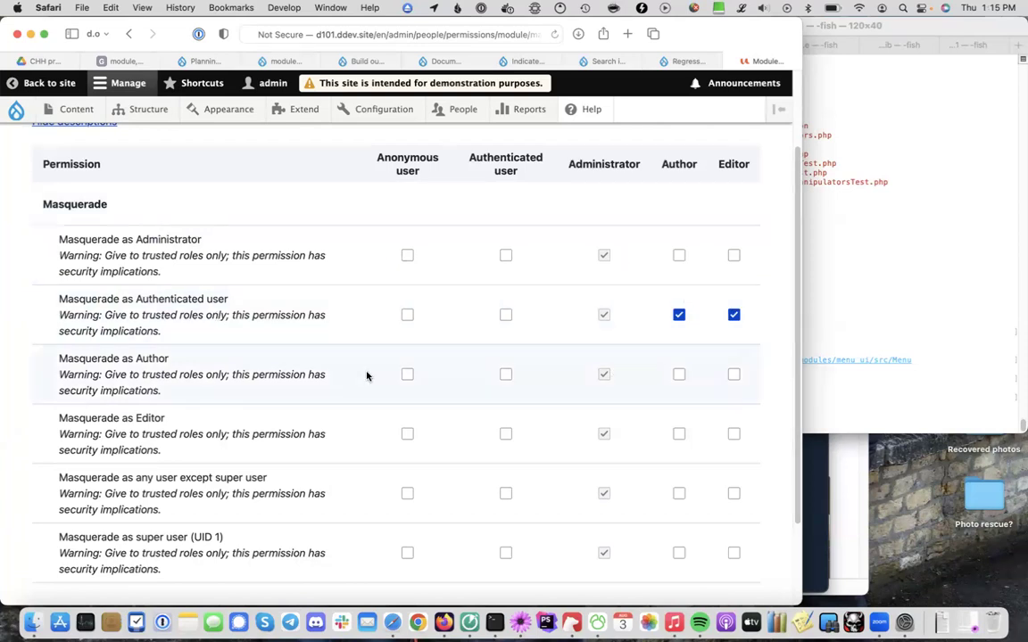
click(733, 375)
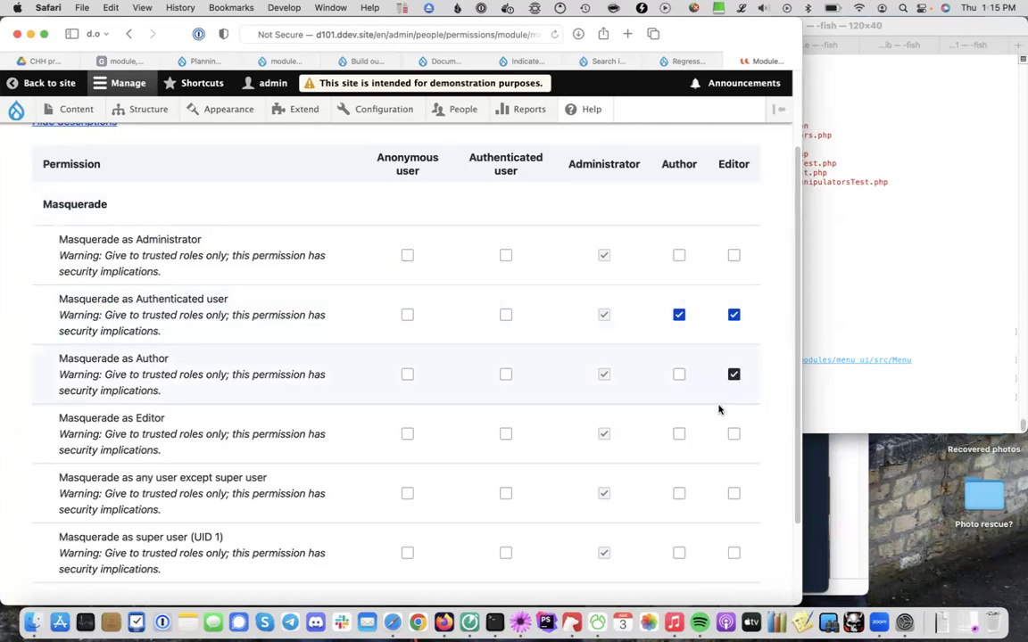
scroll(378, 340, down, 2)
scroll(379, 339, down, 2)
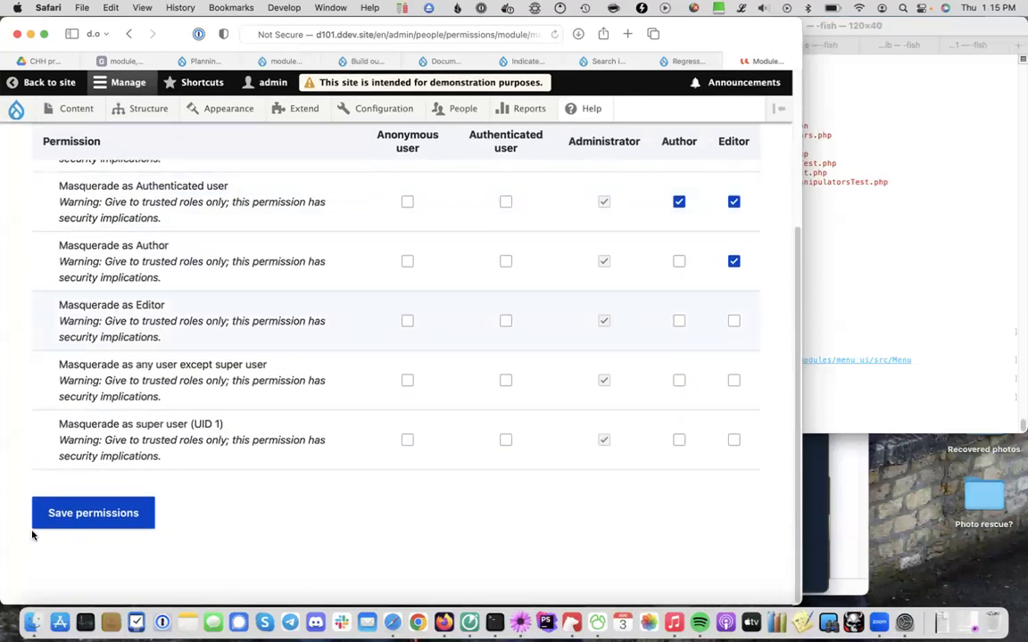
click(78, 515)
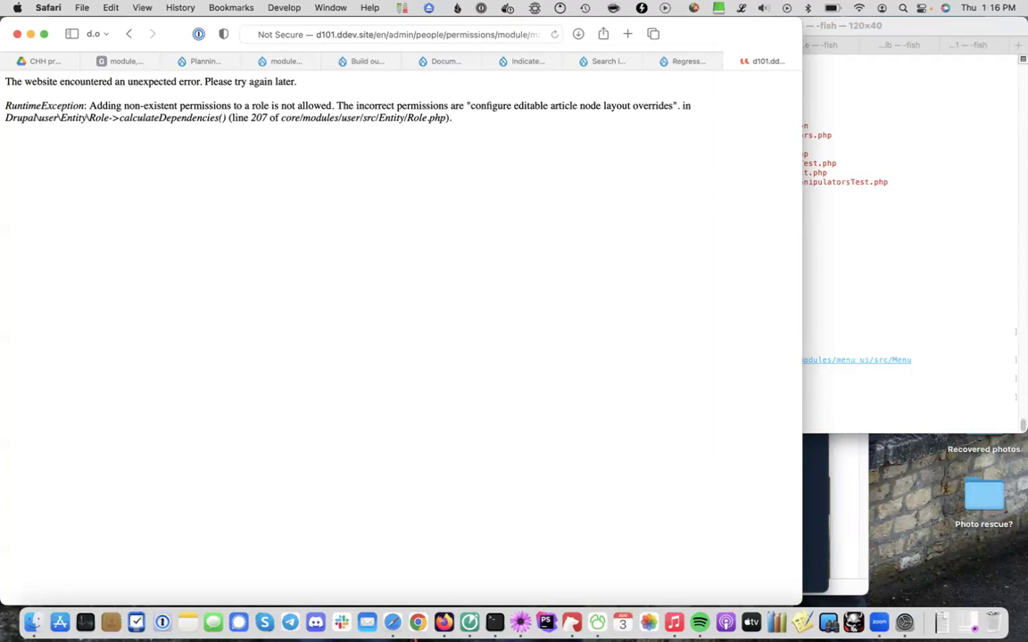
Go back and trim the address to /admin/people/permissions to load the full Permissions page
key(super+bracketleft)
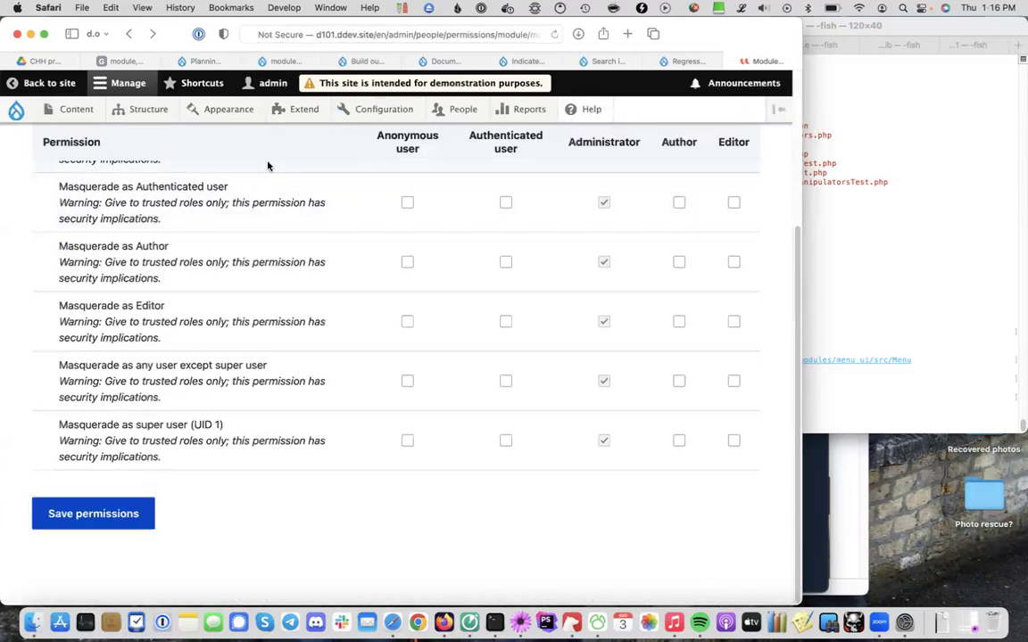
scroll(267, 166, up, 2)
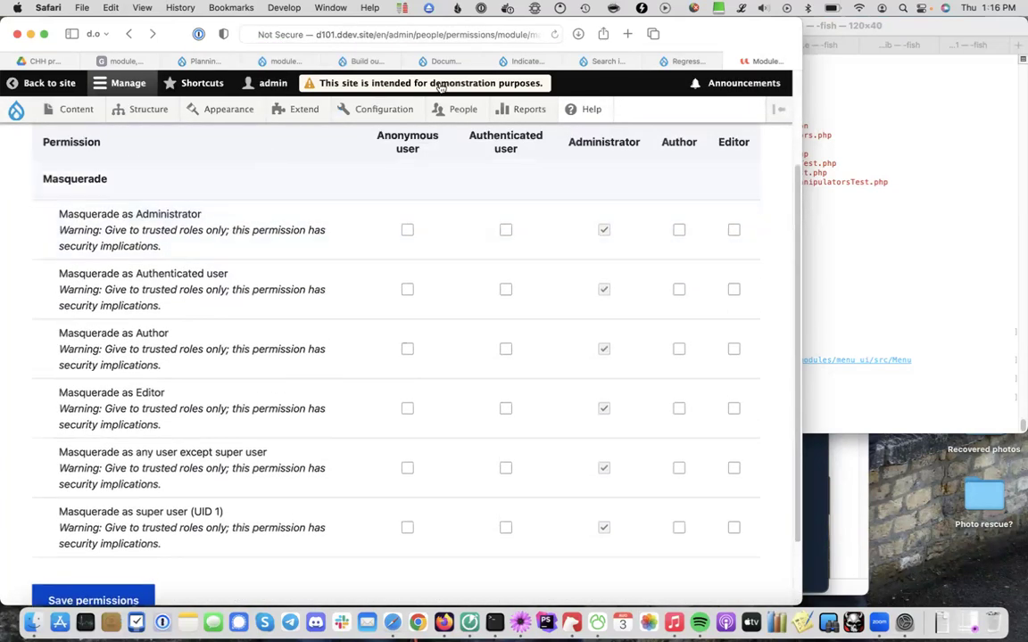
key(super+l)
click(520, 34)
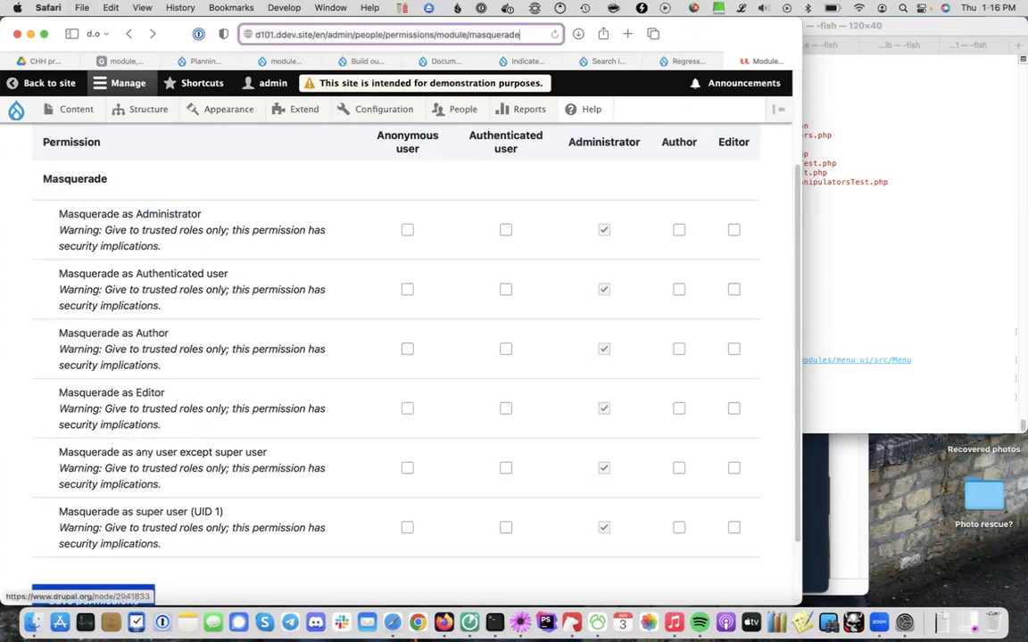
key(alt+shift+Left)
key(alt+shift+Left)
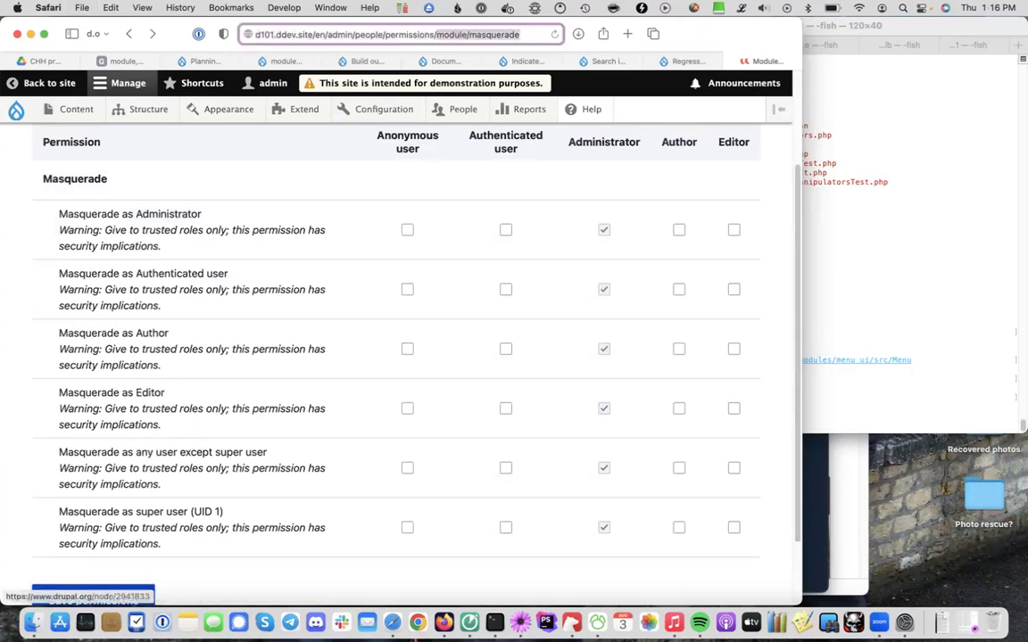
key(BackSpace)
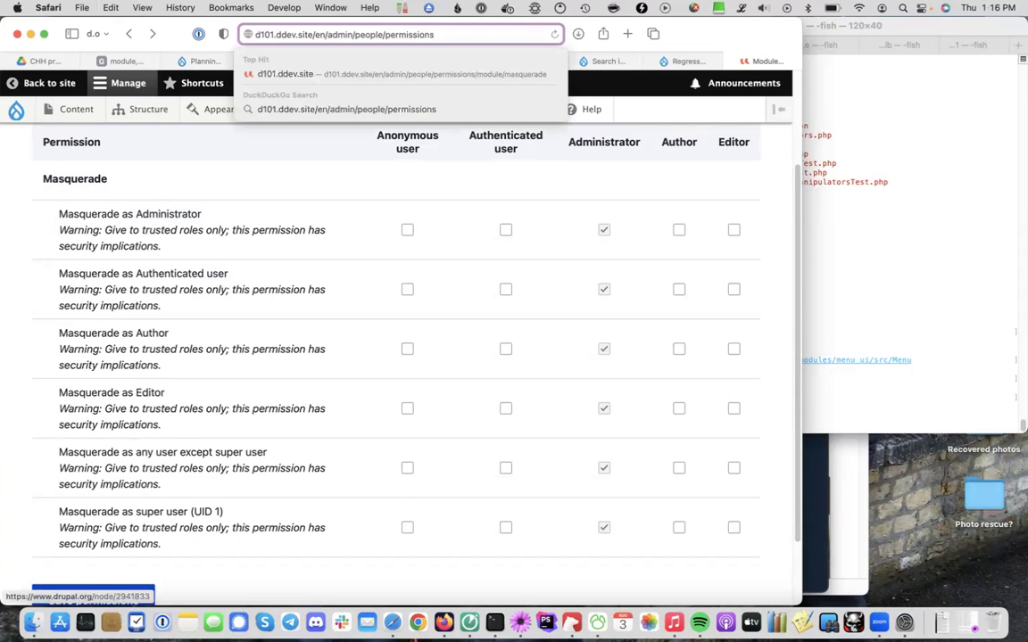
key(Return)
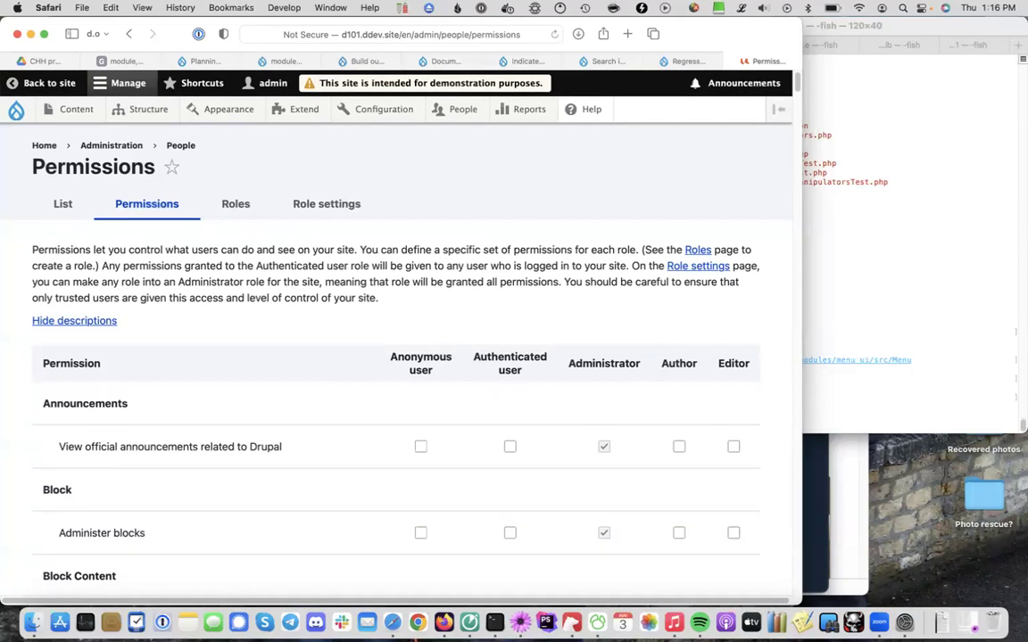
Save all site permissions and inspect the missing 'configure editable article node layout overrides' error
key(End)
click(93, 516)
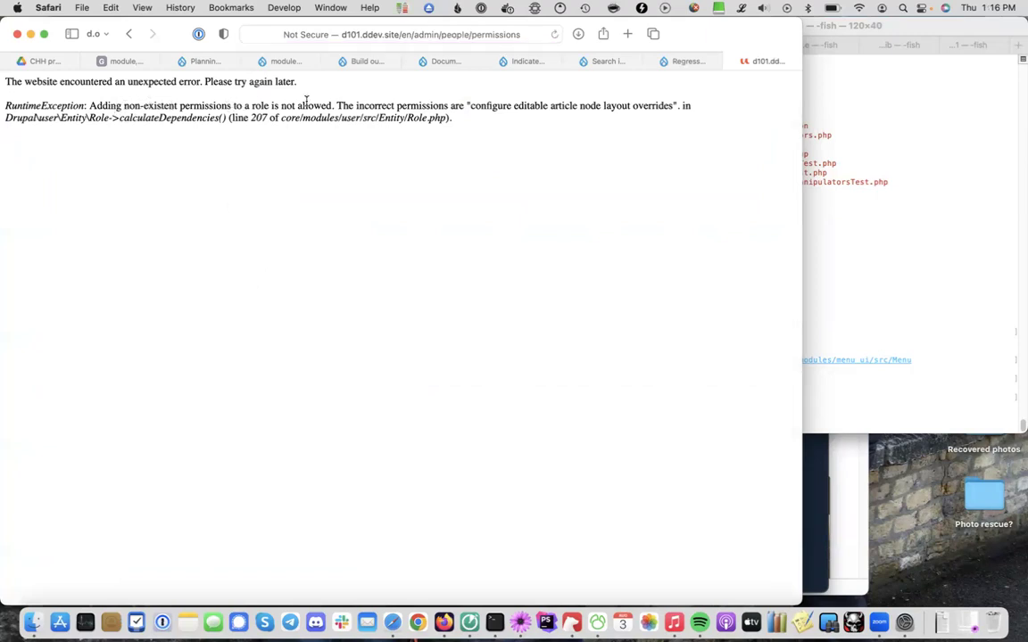
double_click(491, 106)
double_click(651, 106)
shift+click(497, 105)
click(495, 165)
key(super+r)
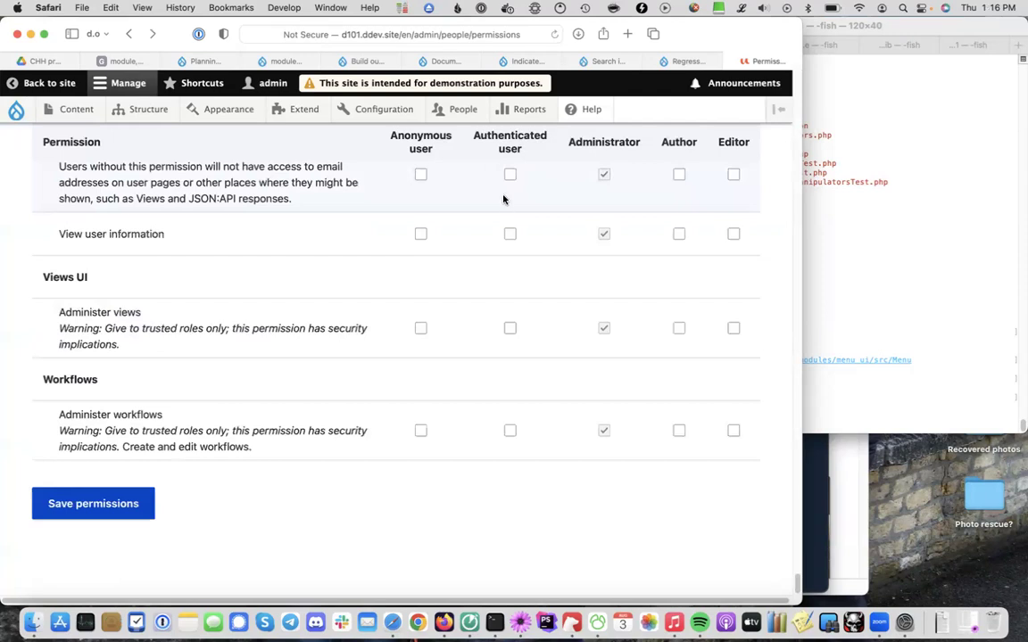
key(super+t)
In the terminal, move up to the contrib folder and run the masquerade clone command
click(903, 349)
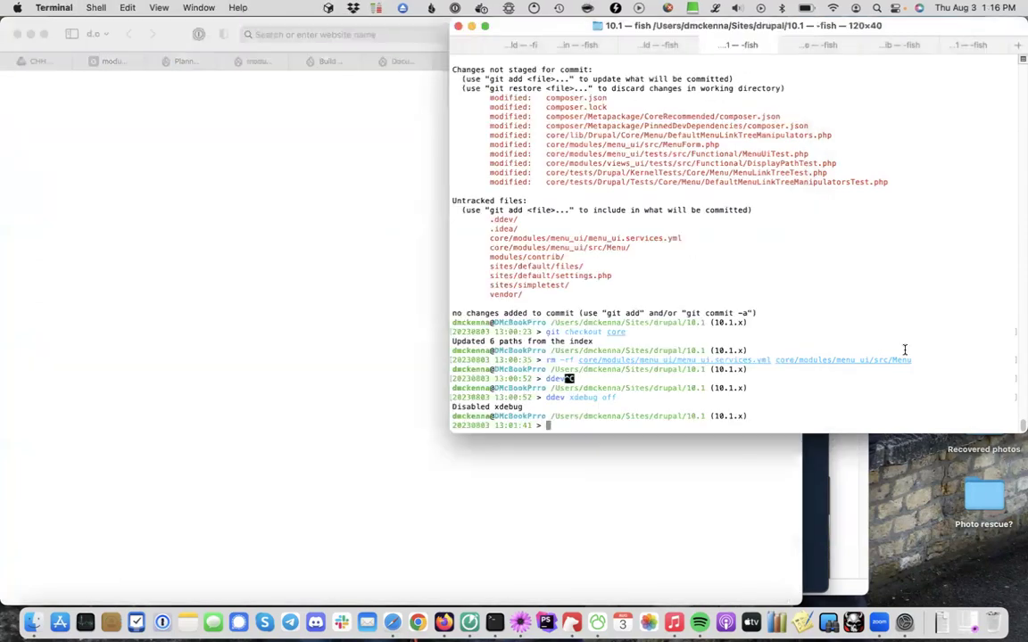
key(super+shift+[)
key(super+shift+[)
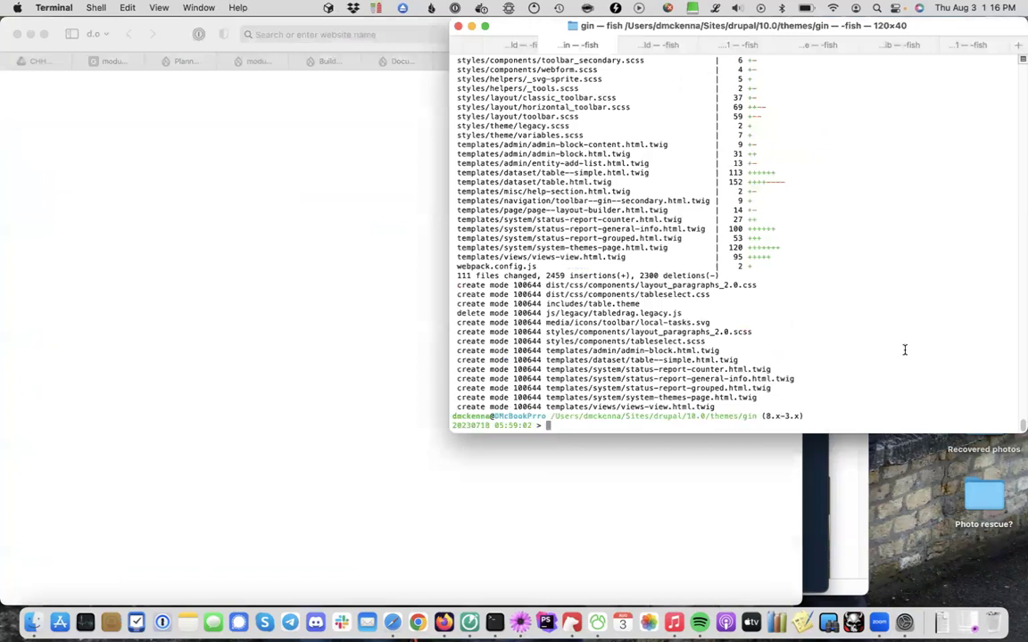
key(super+shift+])
text(cd ../)
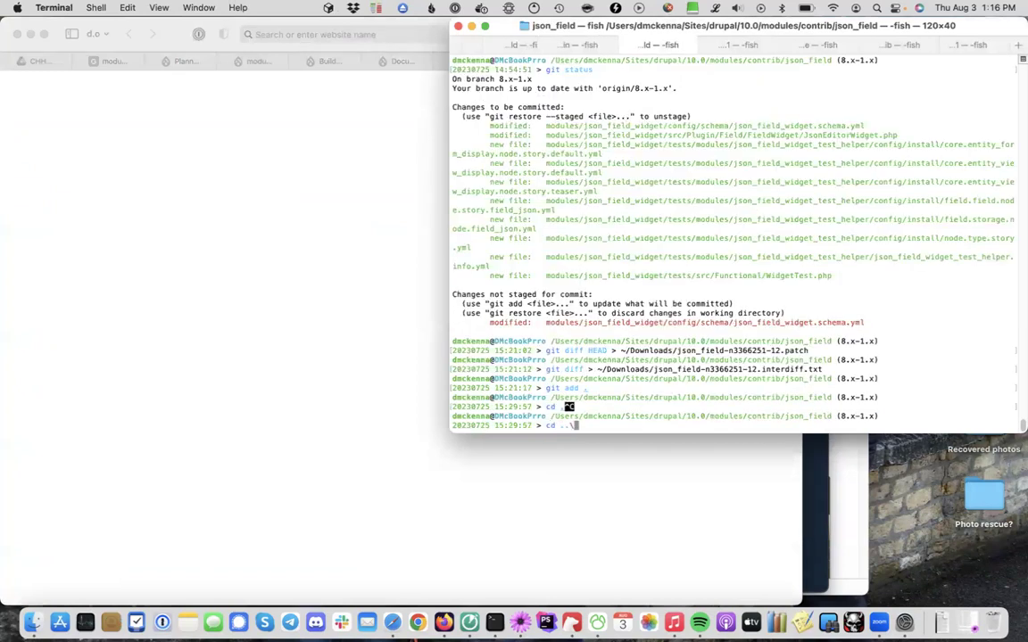
key(Return)
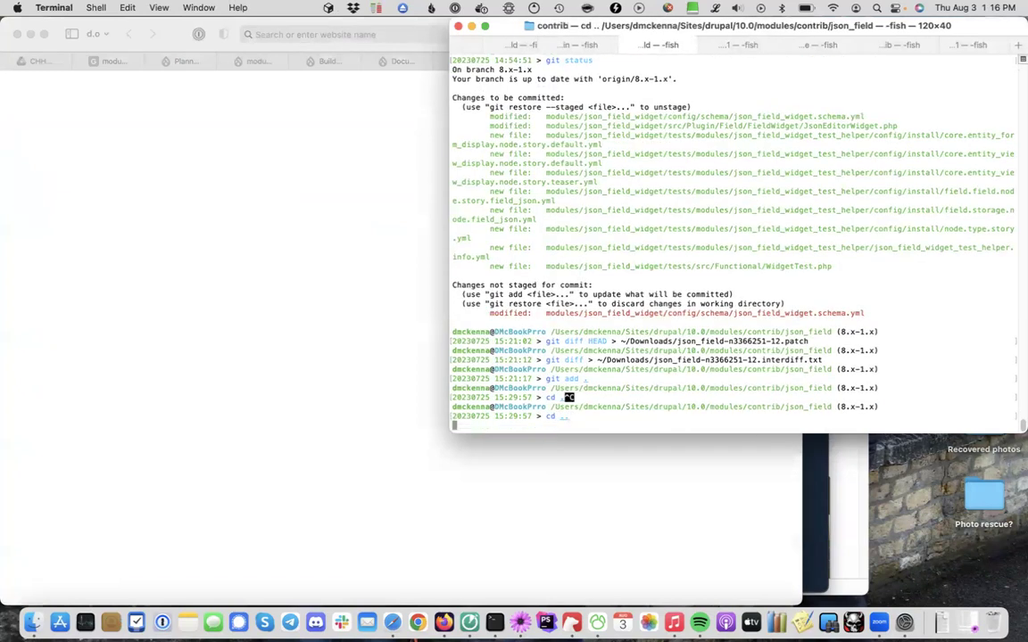
text(cd mas)
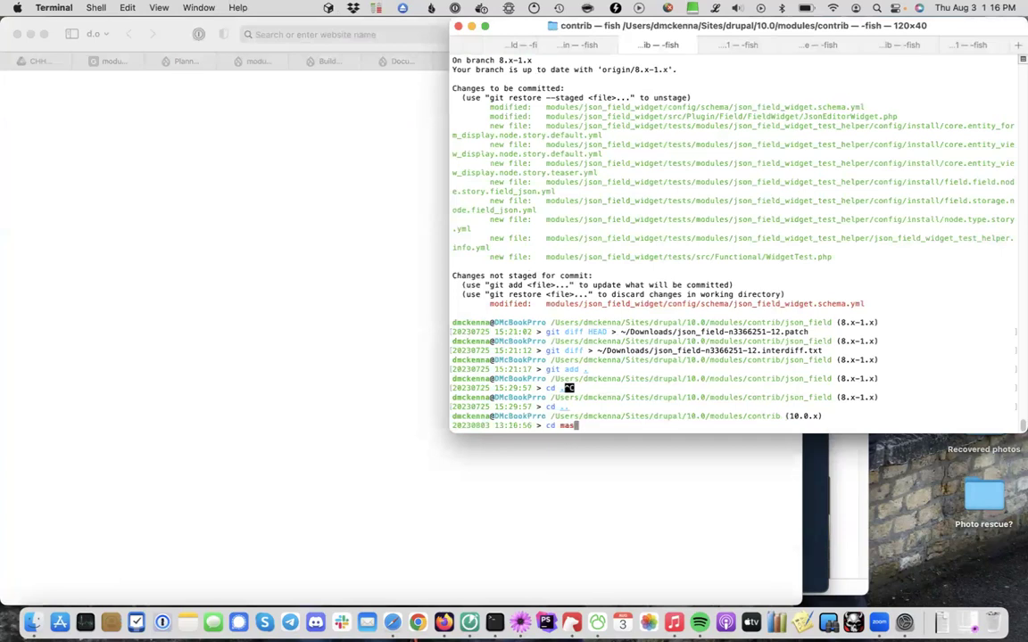
key(ctrl+c)
text(git)
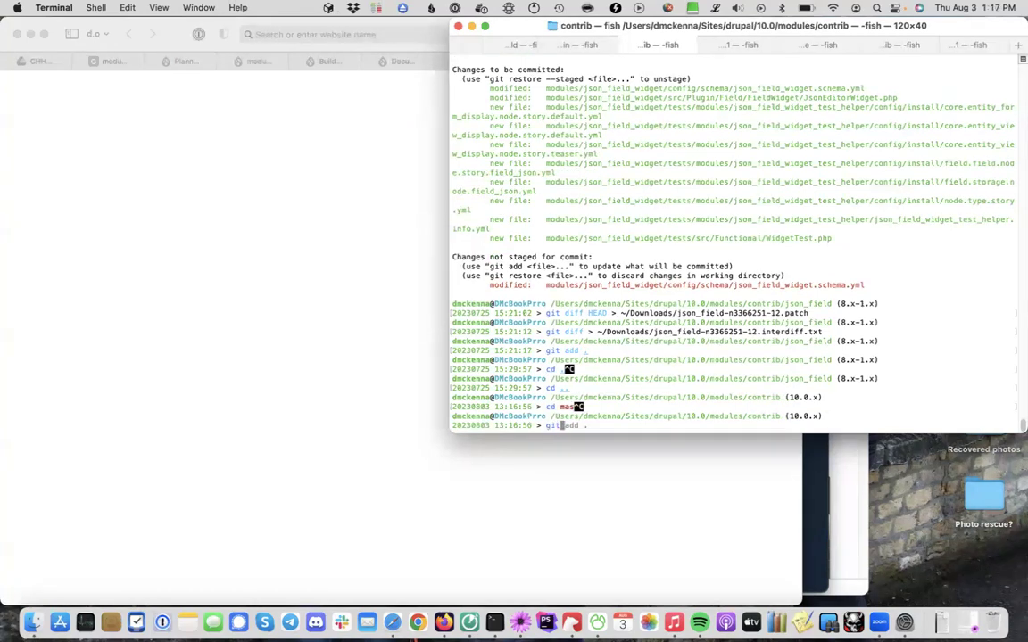
text(cl one masquerade)
key(Return)
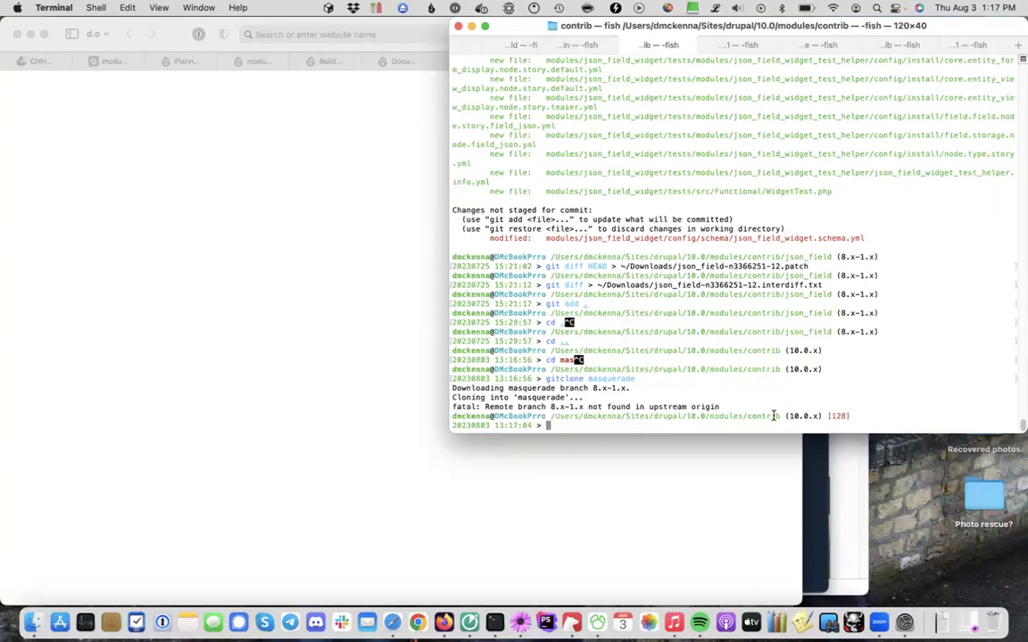
Rerun the masquerade clone specifying the 8.x-2.x branch
key(Up)
text(2.)
key(ctrl+Tab)
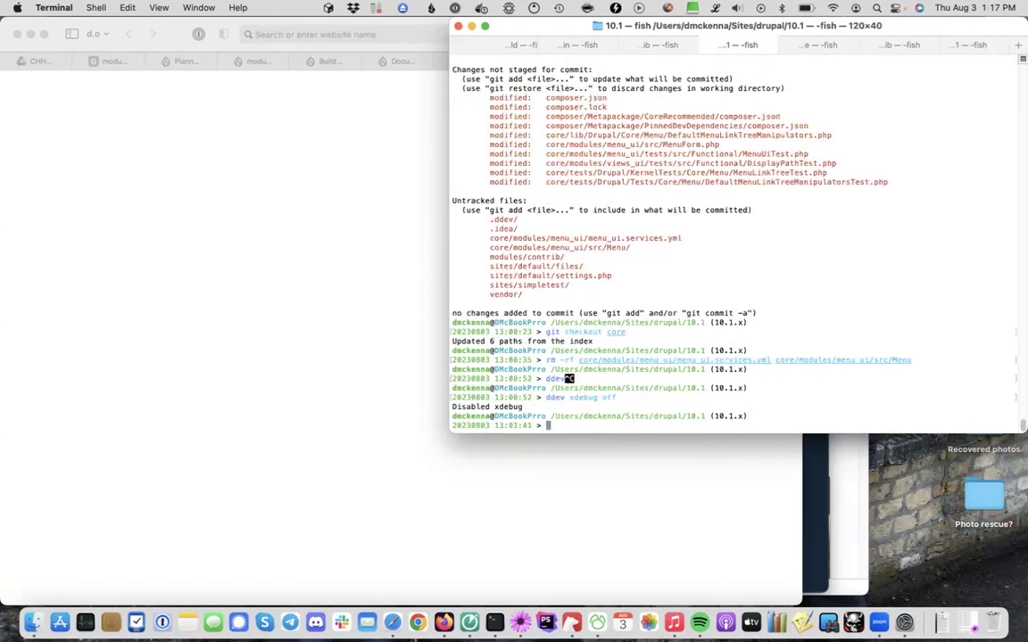
key(ctrl+Tab)
key(ctrl+shift+Tab)
key(ctrl+shift+Tab)
key(BackSpace)
key(BackSpace)
text(8.x-2.x)
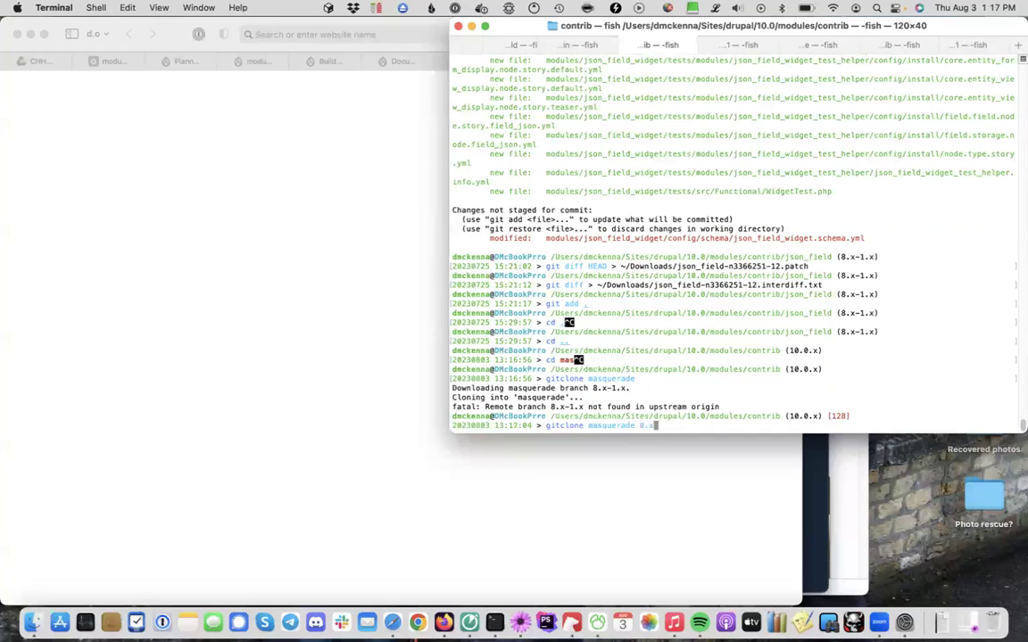
key(Return)
Enter the masquerade/ folder and start the local site with 'ddev start'
text(cd masquerade/)
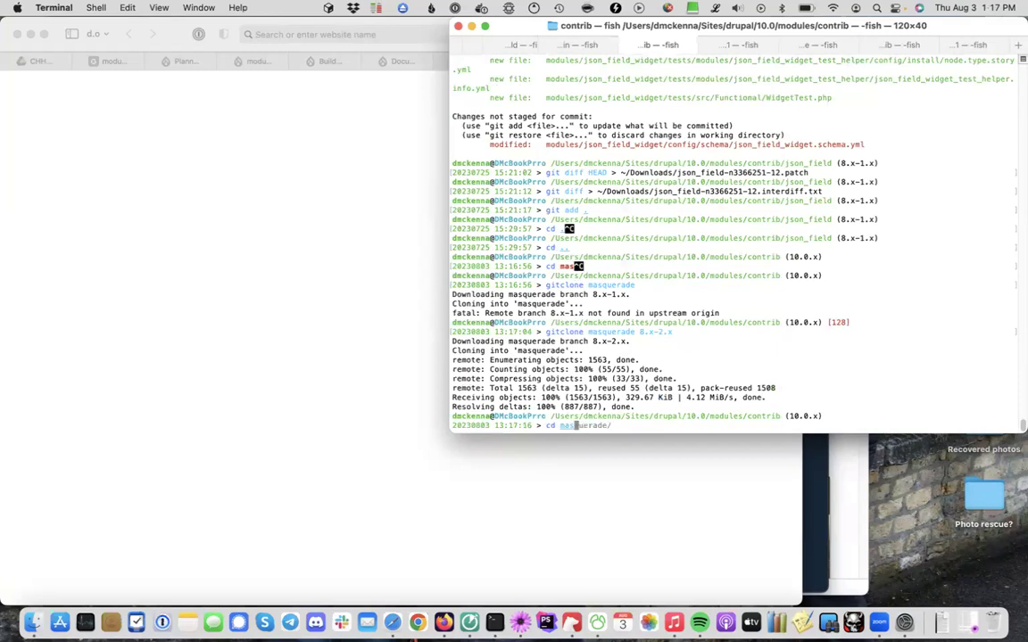
key(Return)
text(ddev start)
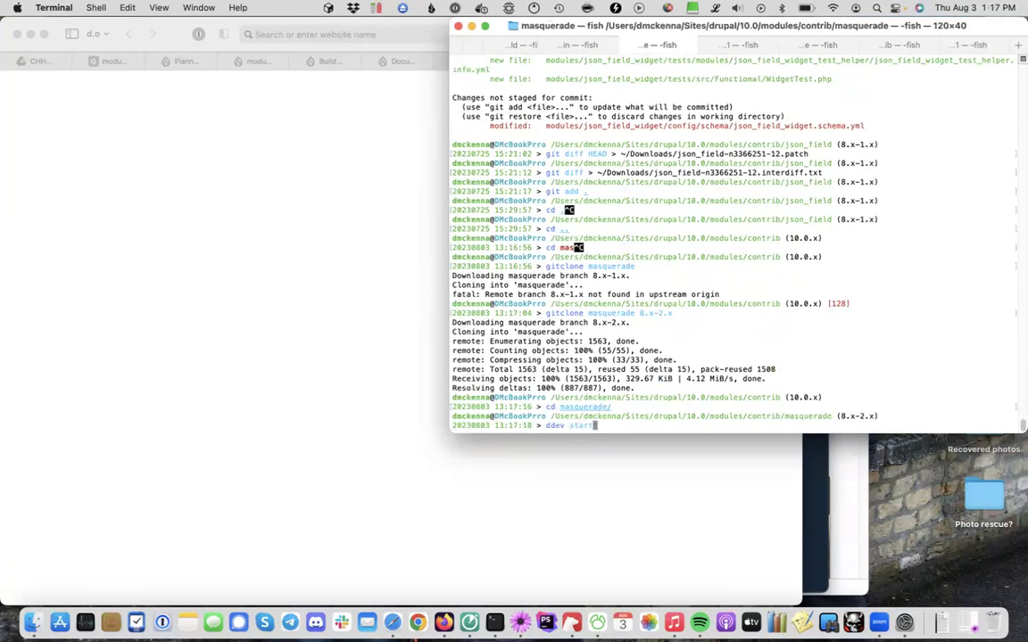
key(Return)
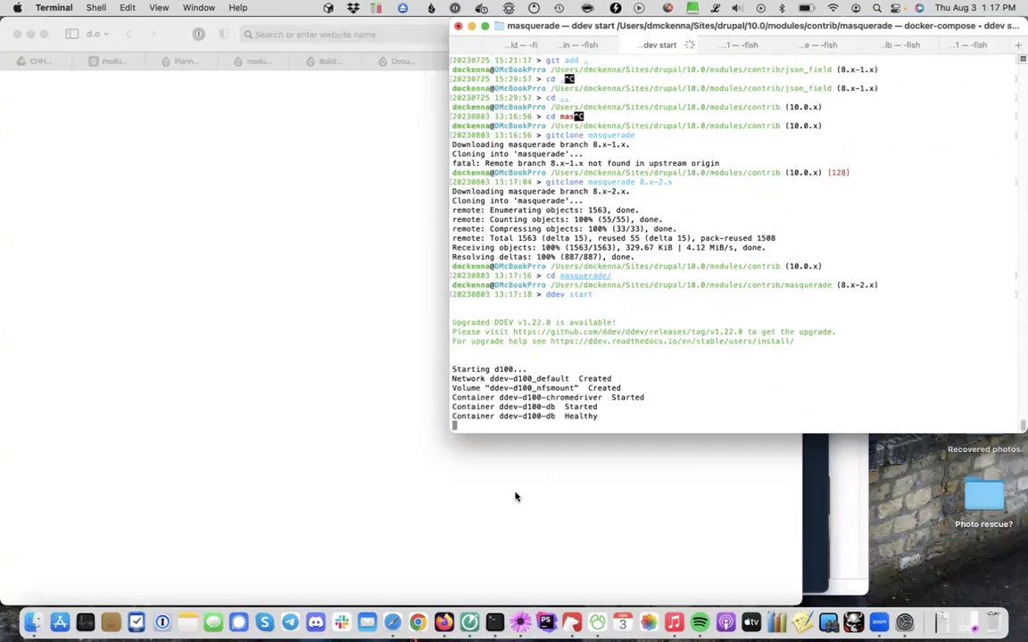
click(605, 471)
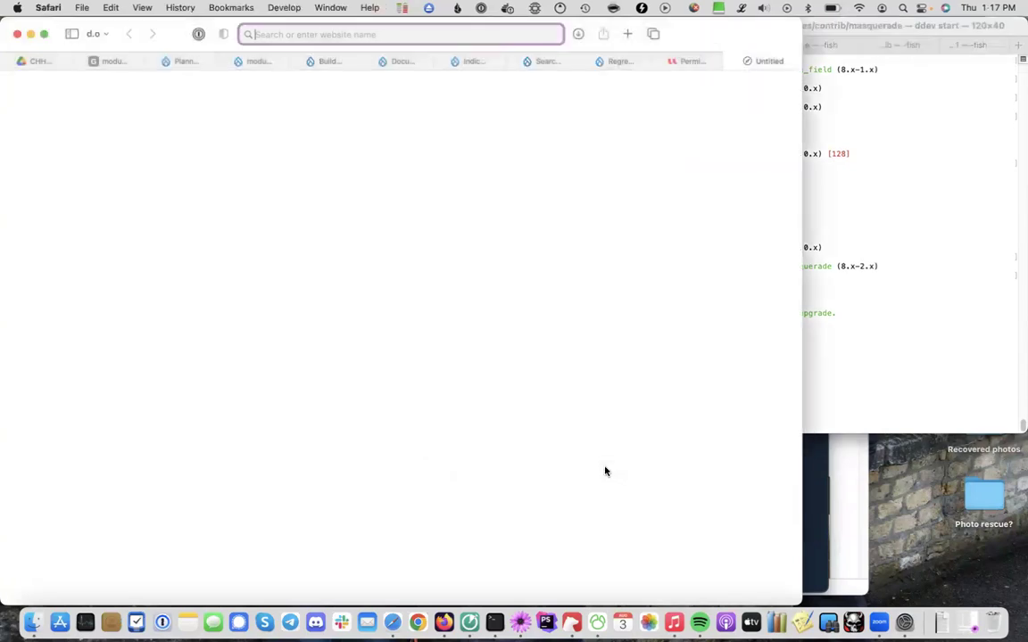
Load the d100.ddev.site homepage in the new browser tab
key(ctrl+shift+Tab)
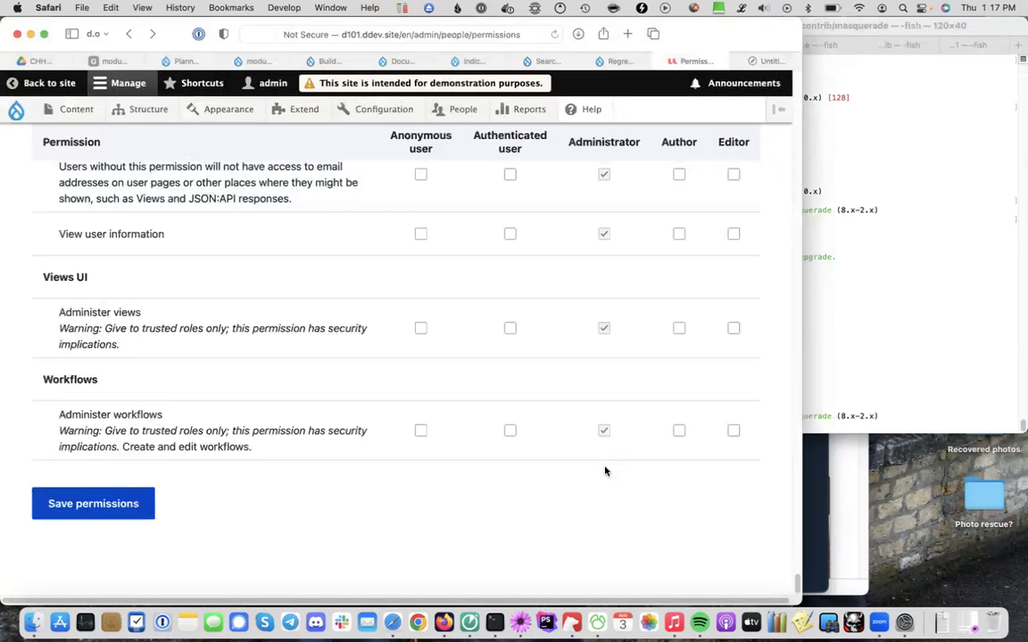
key(ctrl+Tab)
click(956, 321)
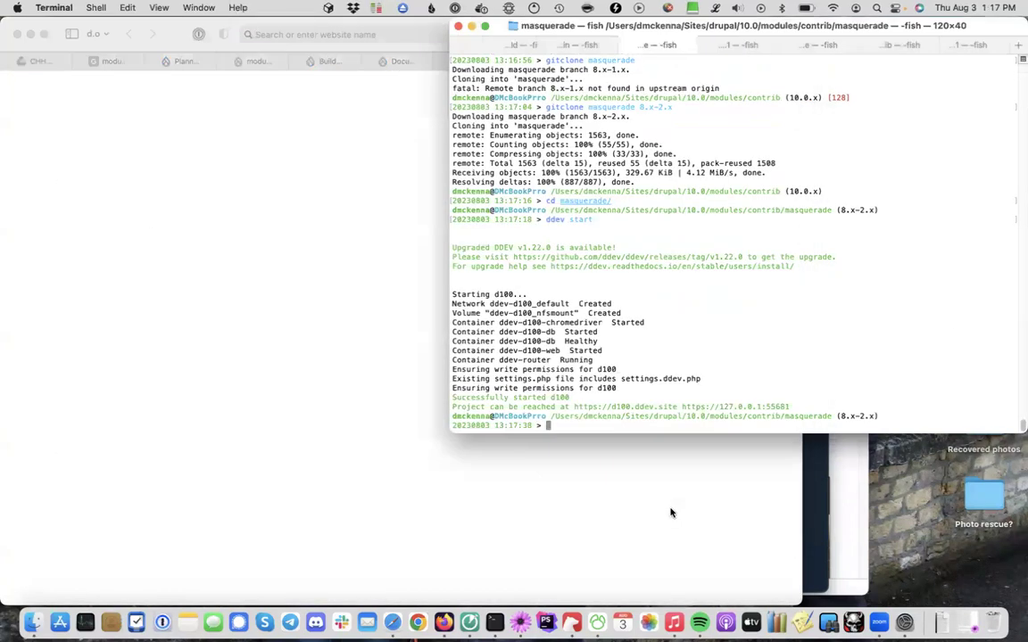
click(671, 513)
text(d100)
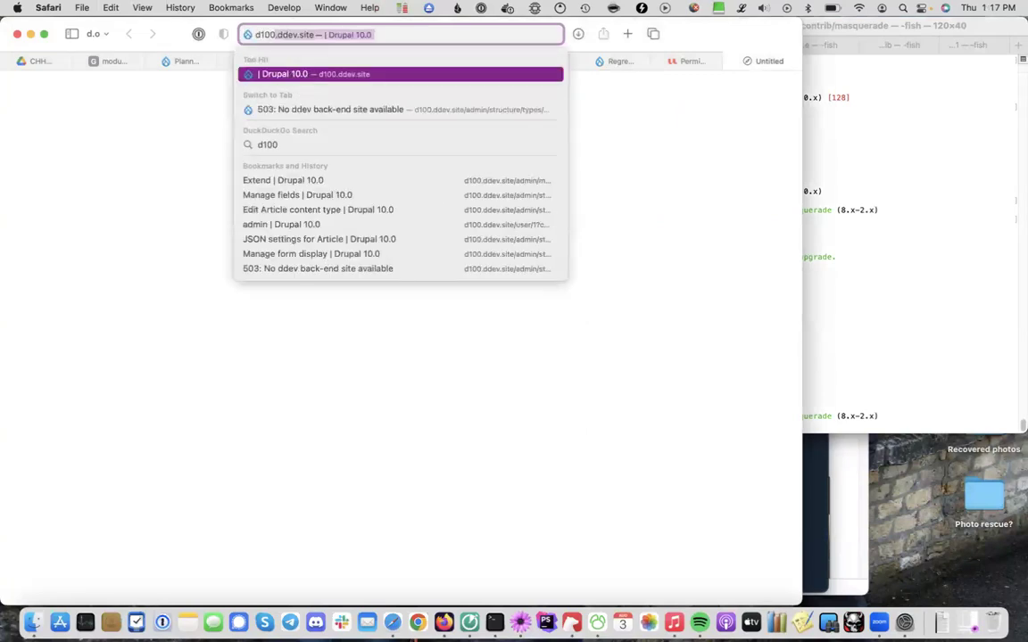
key(Return)
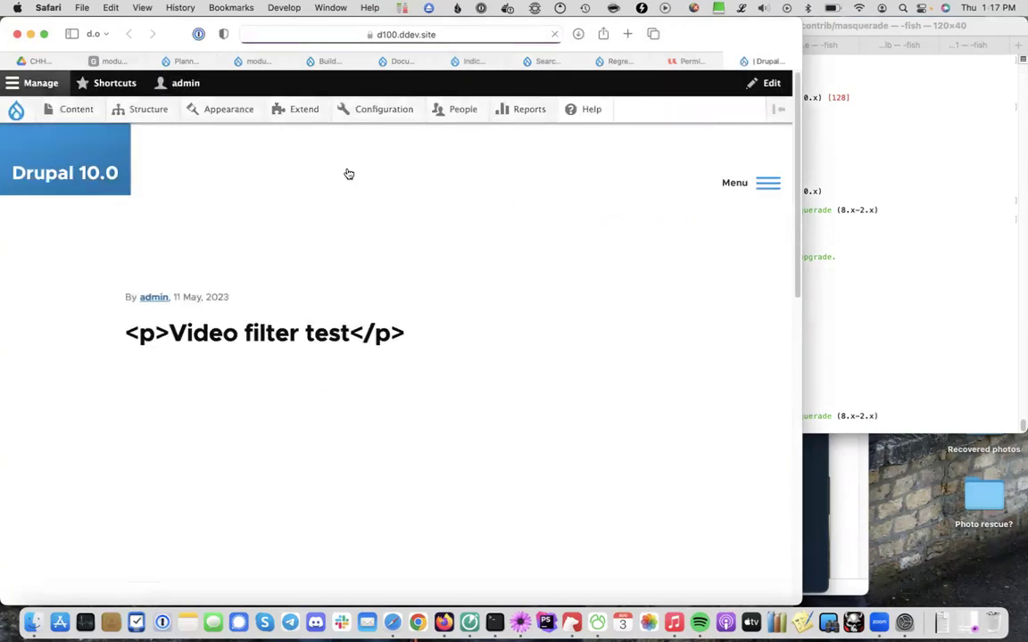
On Extend, filter for 'masq', tick Masquerade and install it
click(300, 111)
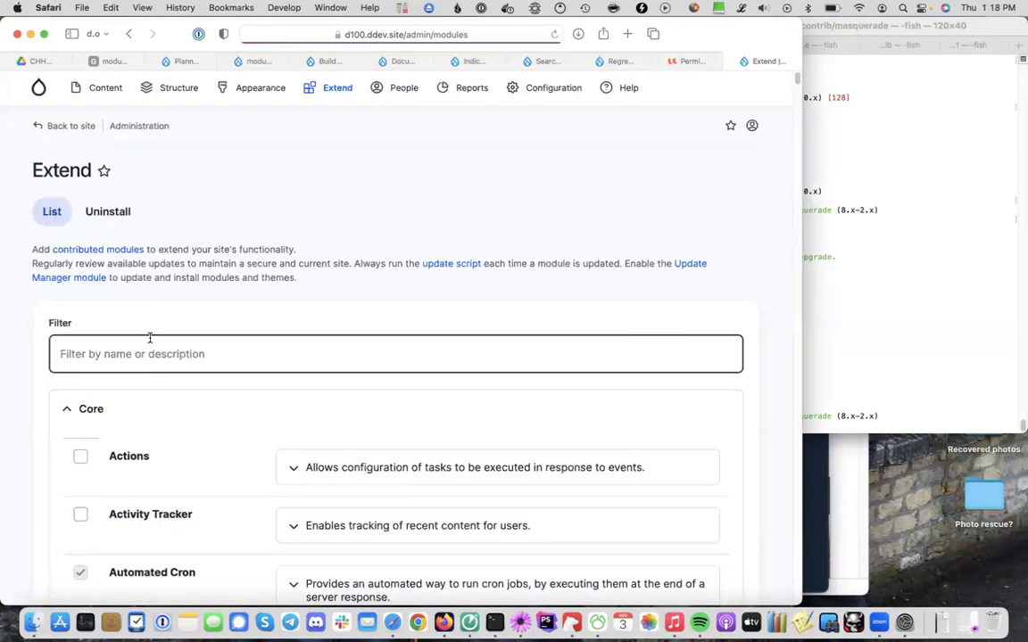
click(150, 339)
text(masq)
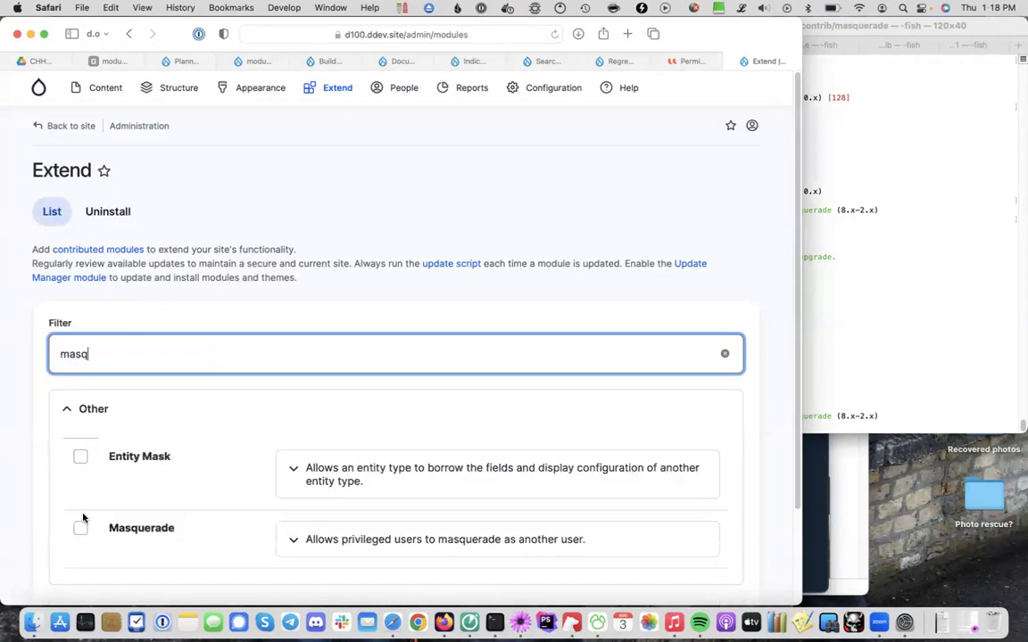
click(80, 456)
click(72, 549)
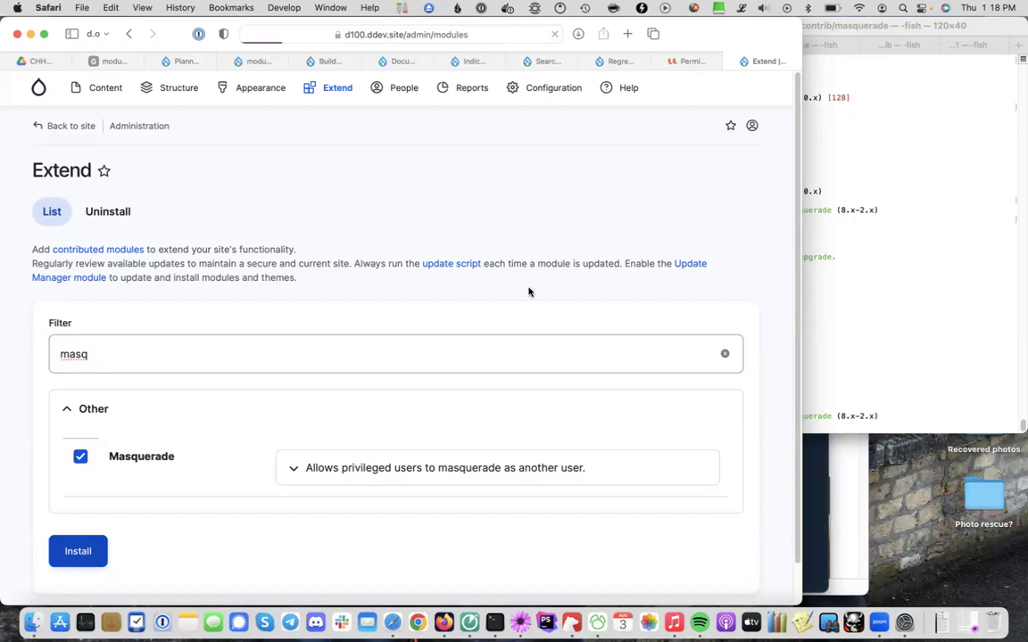
key(ctrl+shift+Tab)
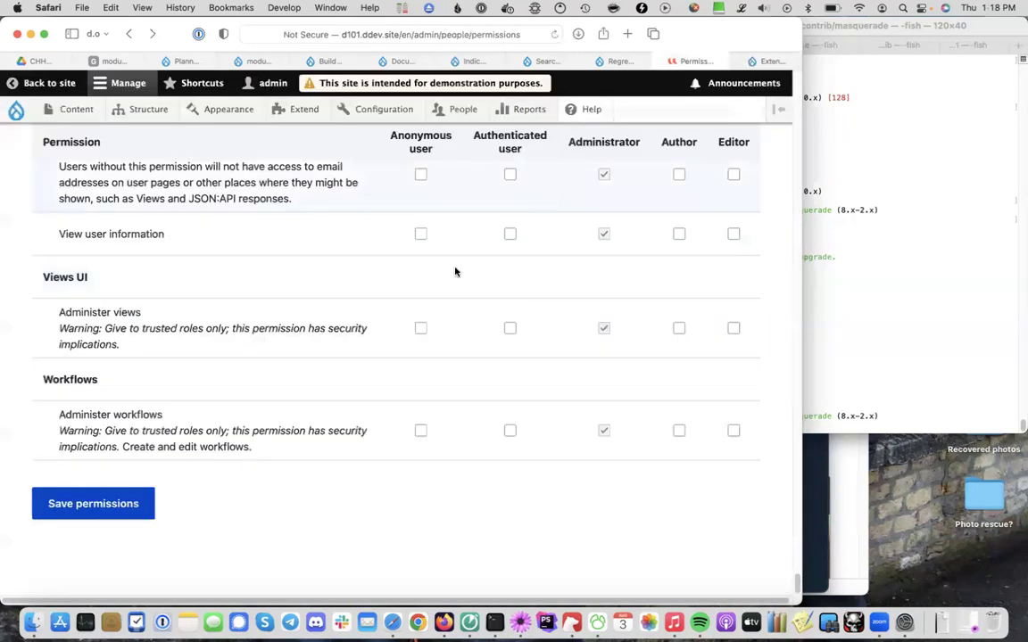
Save the d101 site's permissions, reload after the RuntimeException, and review the permissions table
click(87, 505)
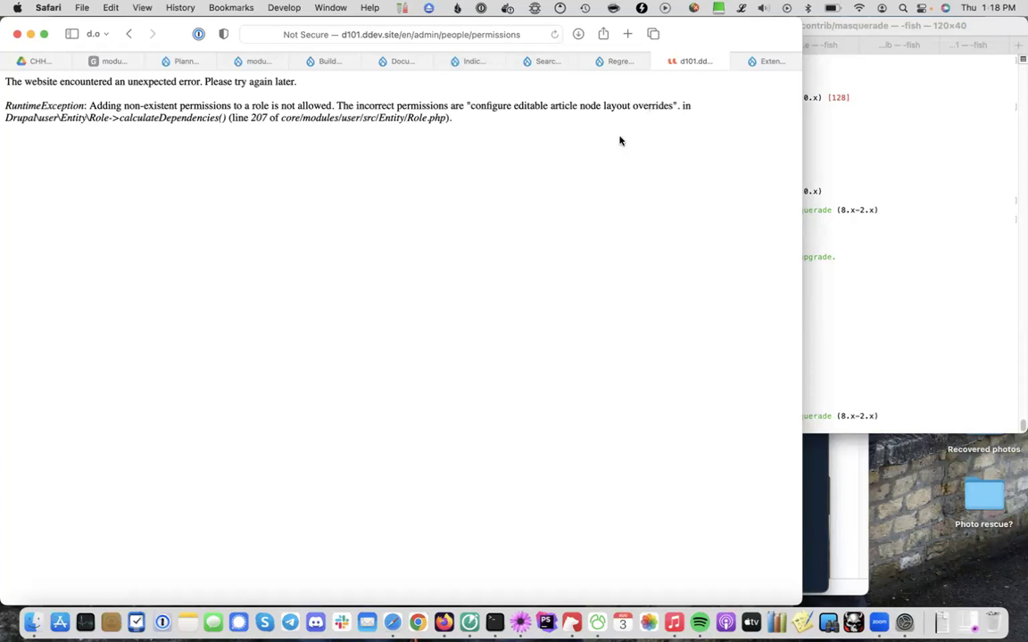
key(super+r)
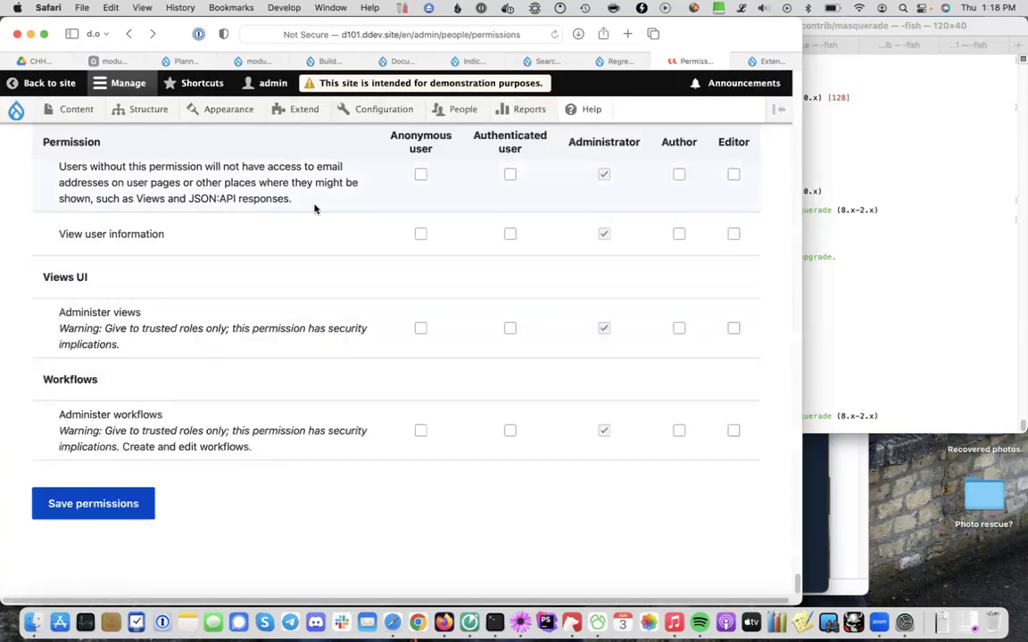
scroll(314, 209, up, 3)
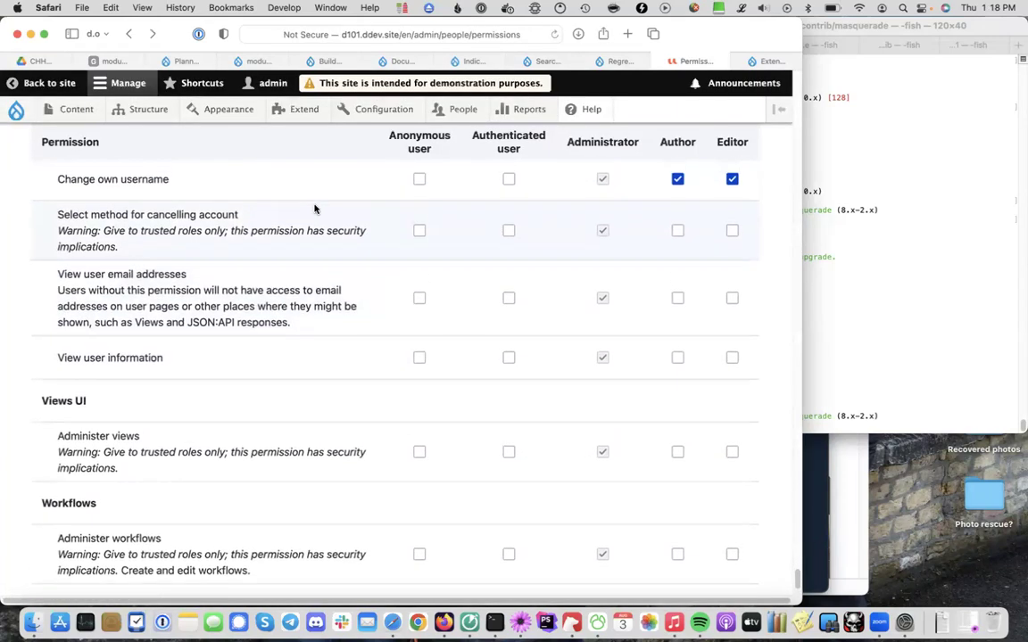
scroll(314, 208, down, 1)
scroll(314, 209, down, 1)
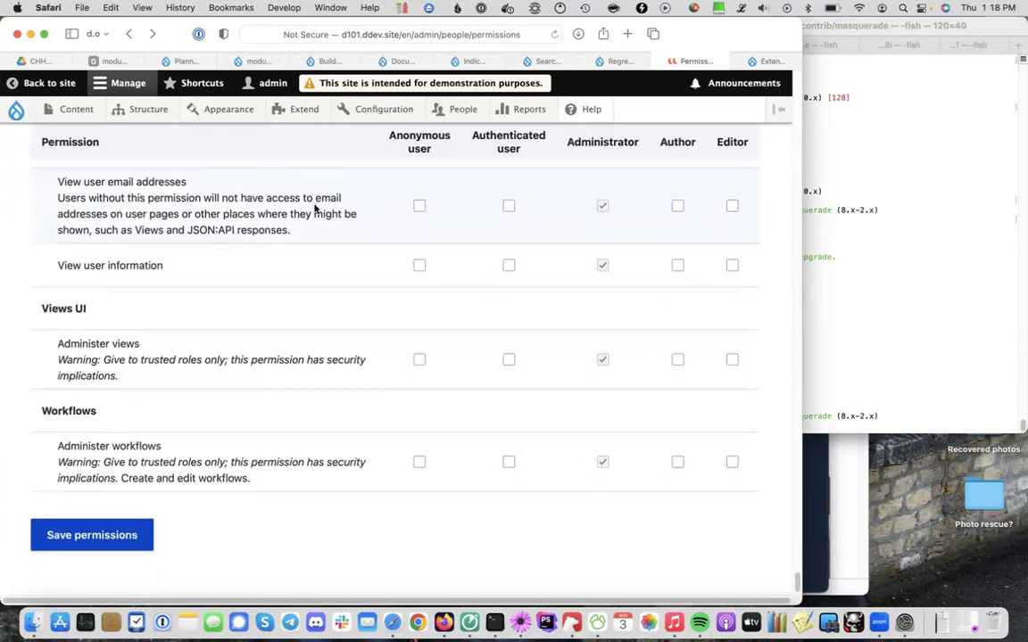
scroll(314, 209, up, 1)
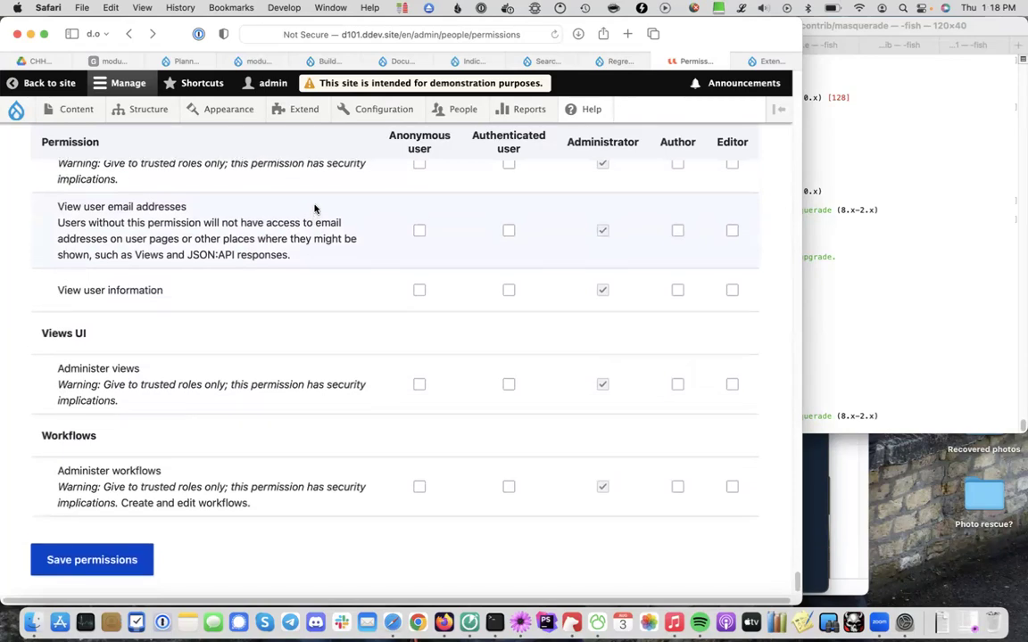
scroll(314, 209, up, 1)
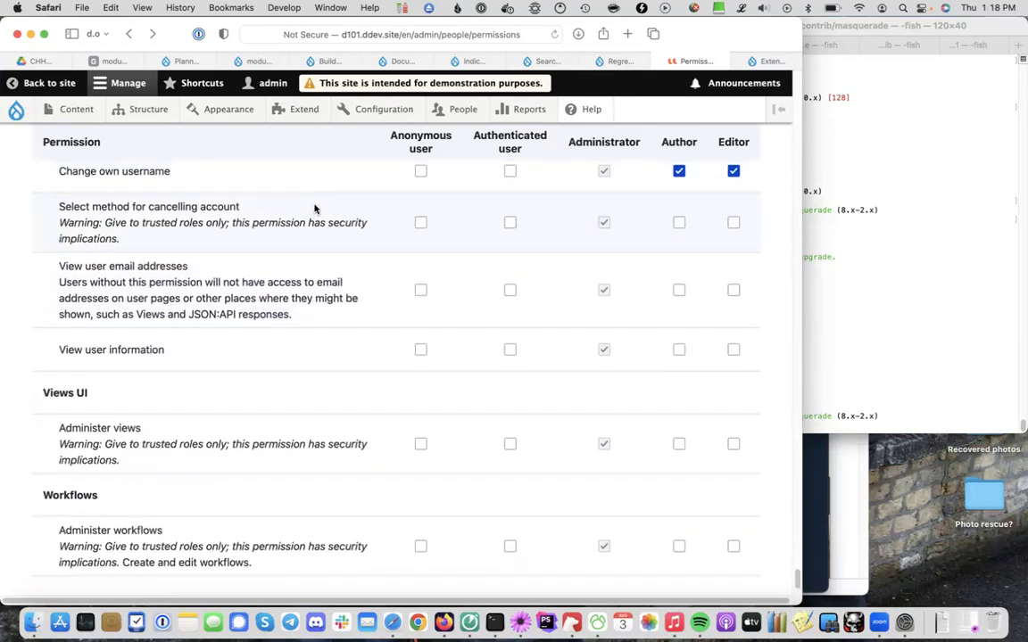
scroll(314, 209, up, 9)
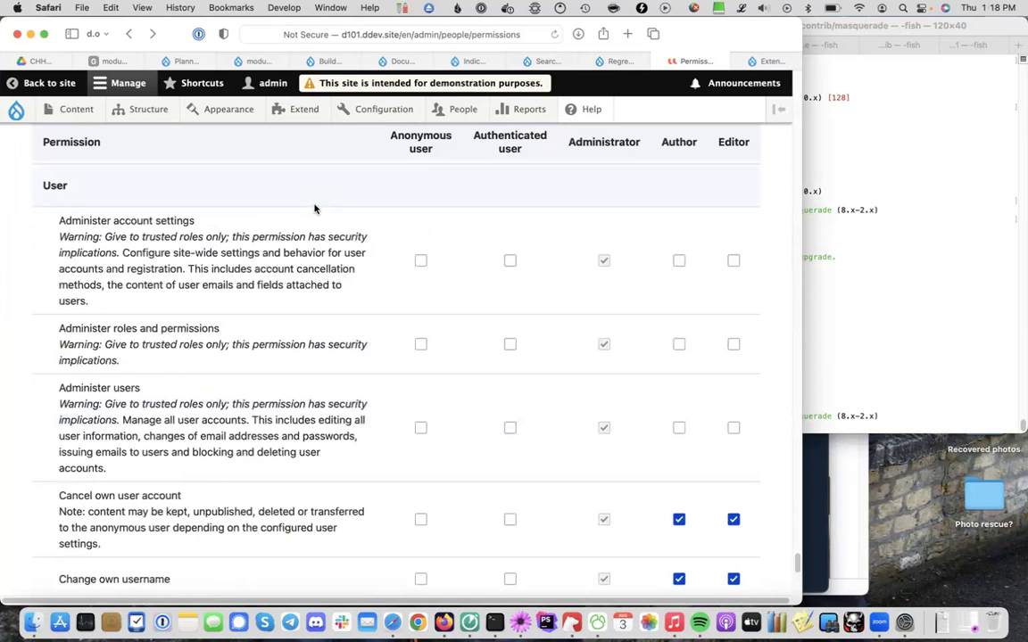
key(ctrl+Tab)
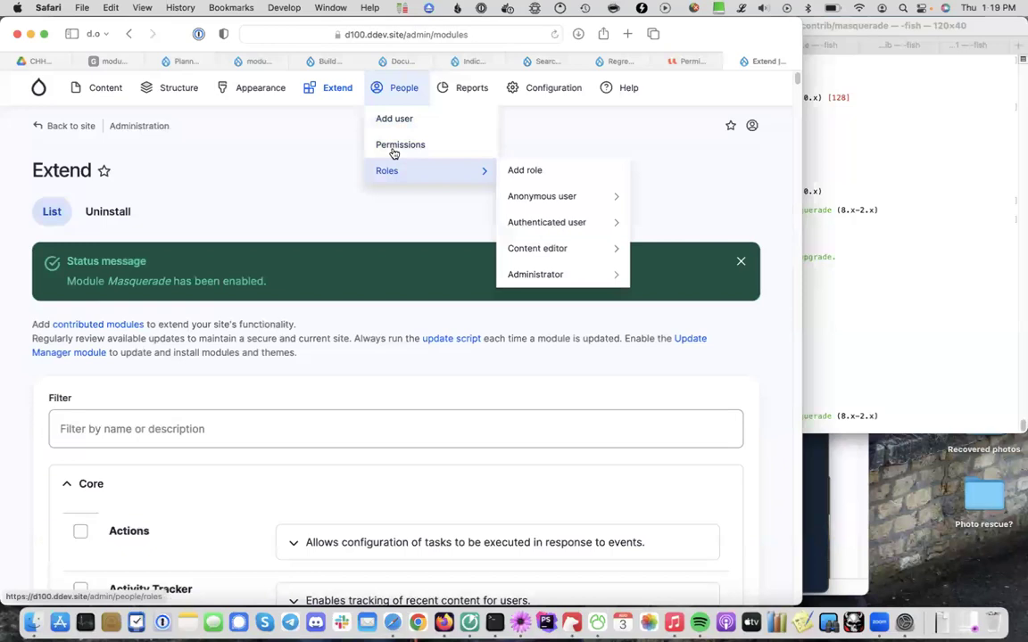
Create a role named 'User admin' from the Roles tab under People > Permissions
click(393, 148)
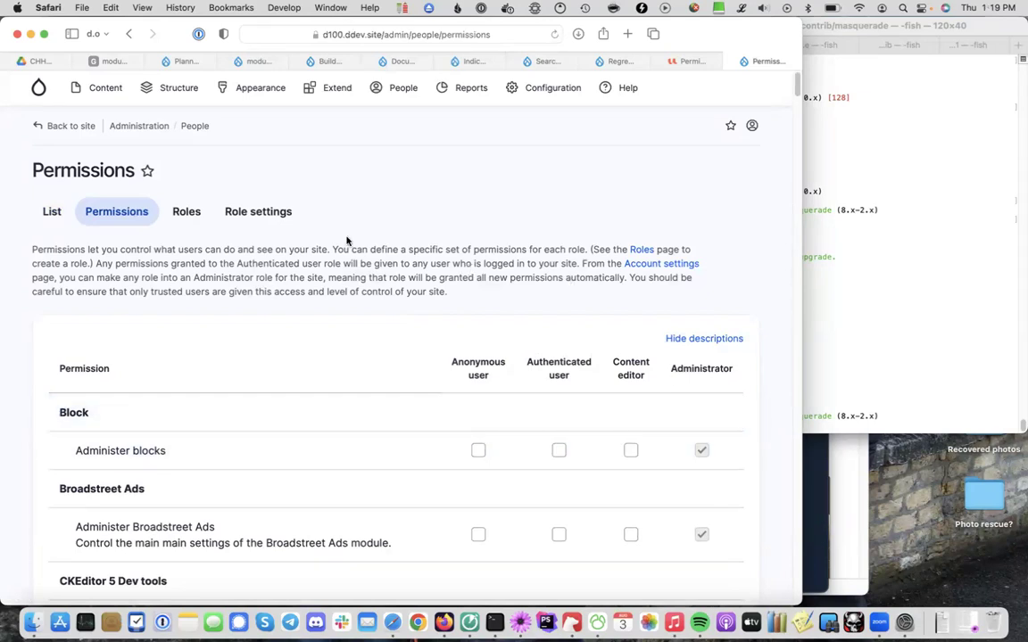
click(180, 215)
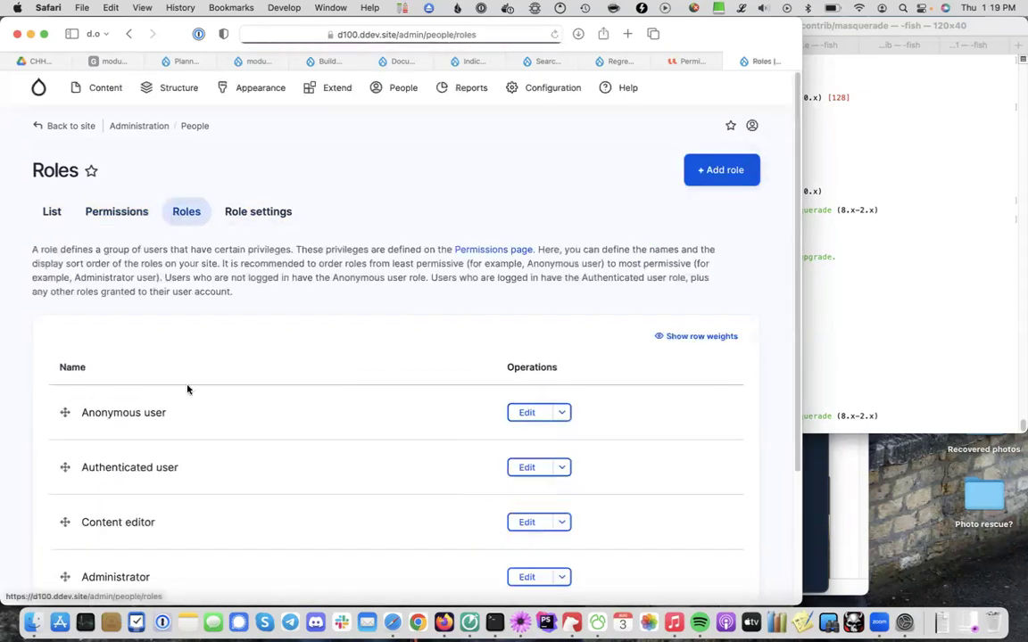
scroll(298, 435, down, 4)
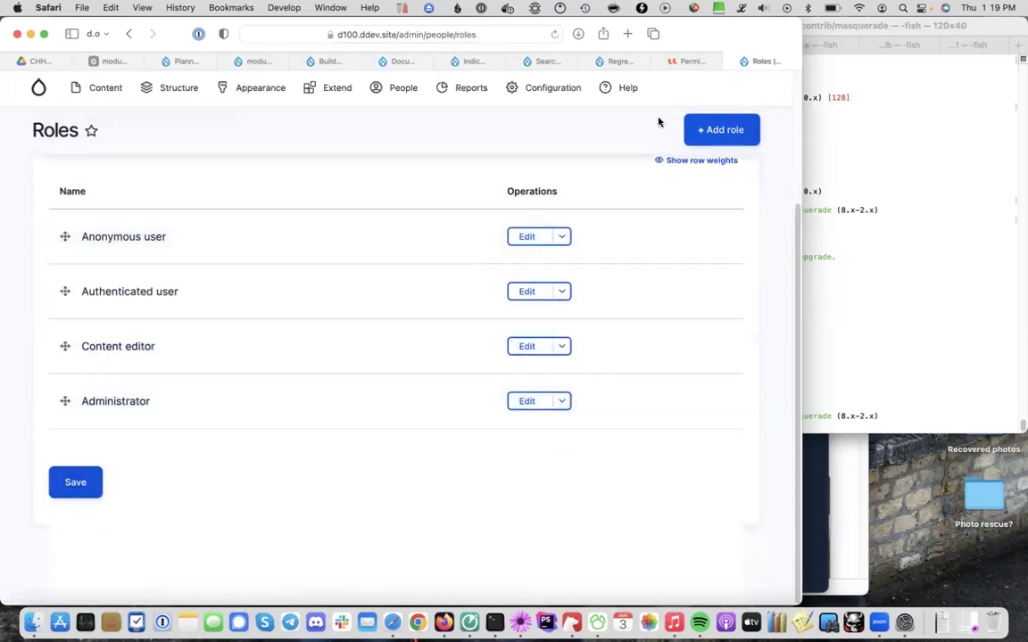
click(727, 130)
click(166, 268)
text(User admin)
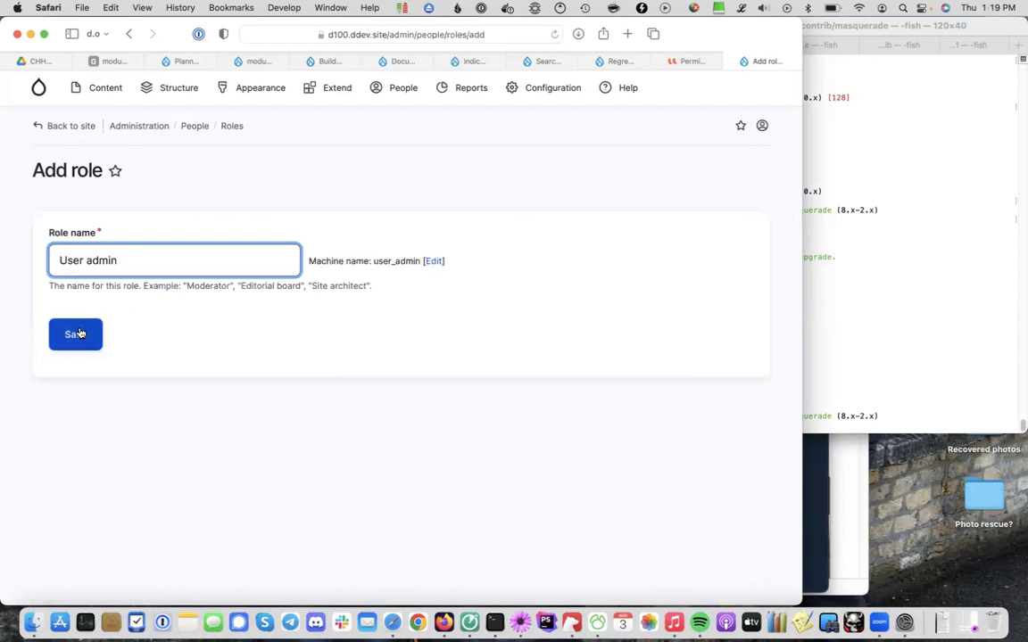
click(76, 335)
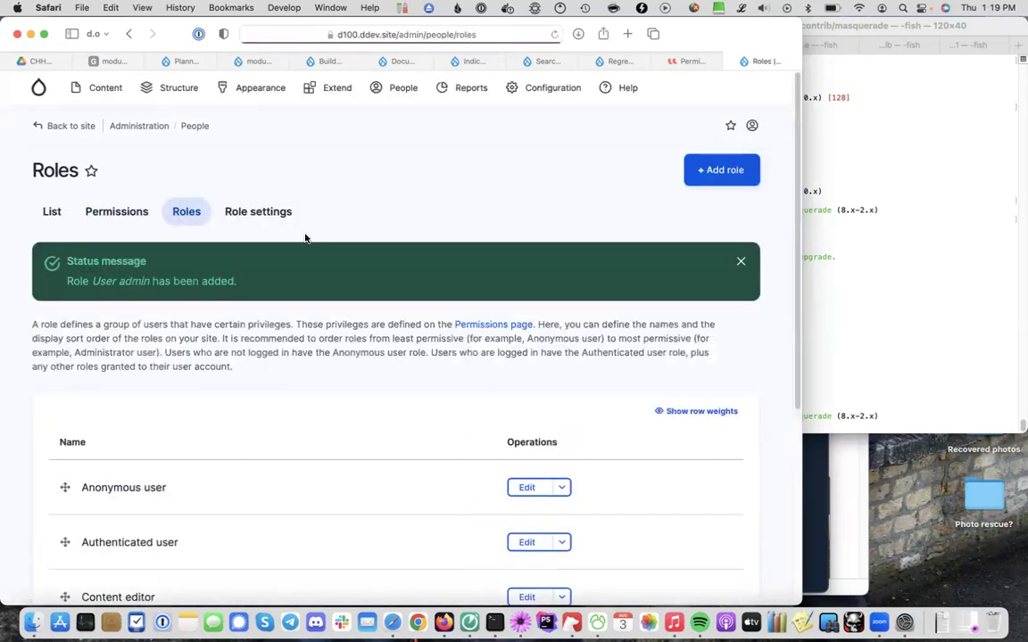
scroll(502, 502, down, 5)
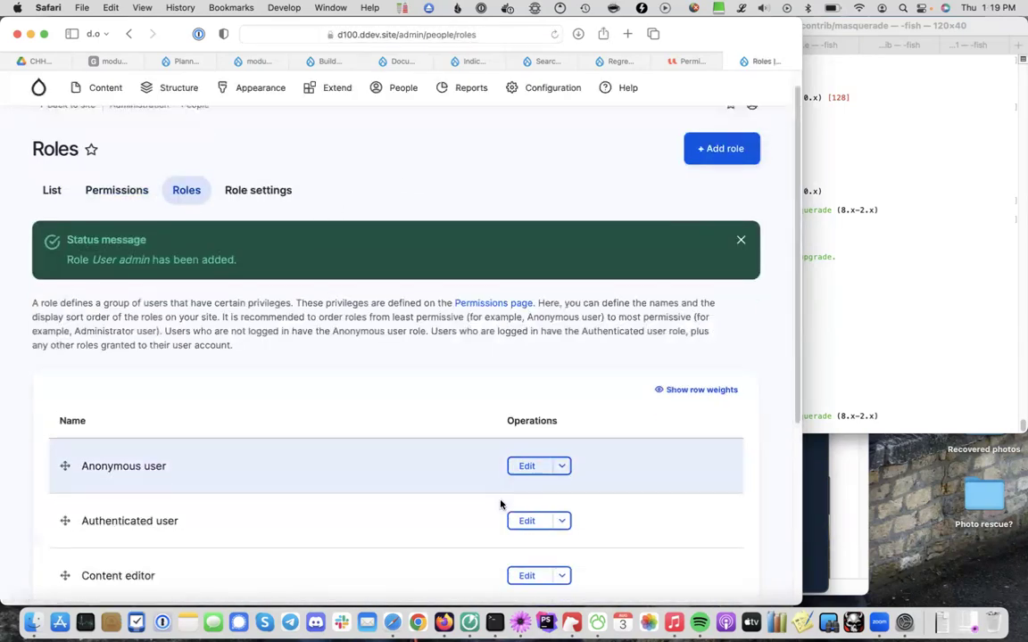
scroll(500, 505, down, 1)
Open the permissions page for the User admin role
click(563, 422)
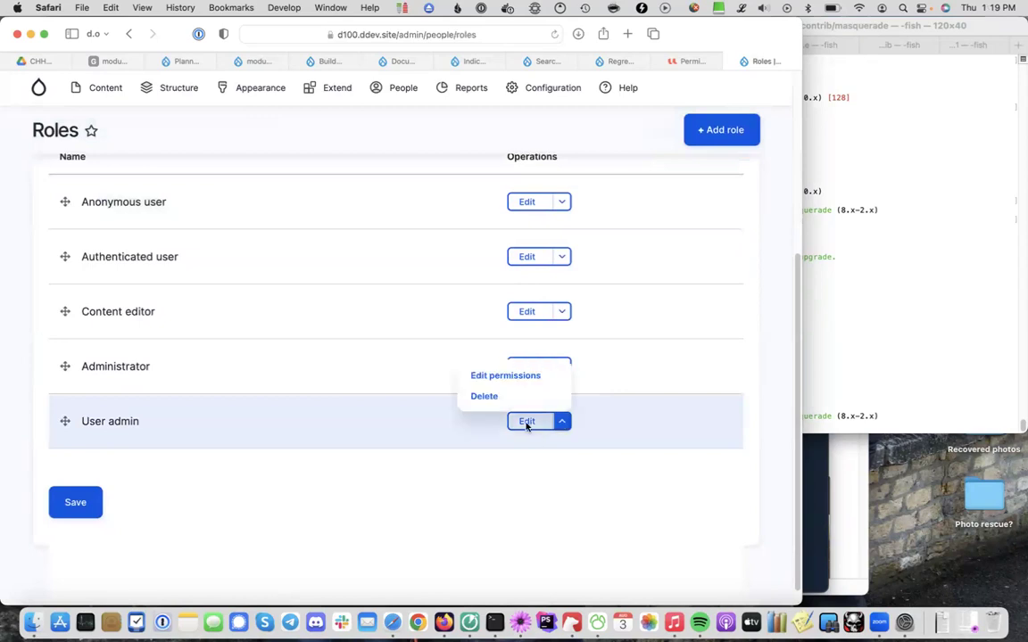
click(495, 378)
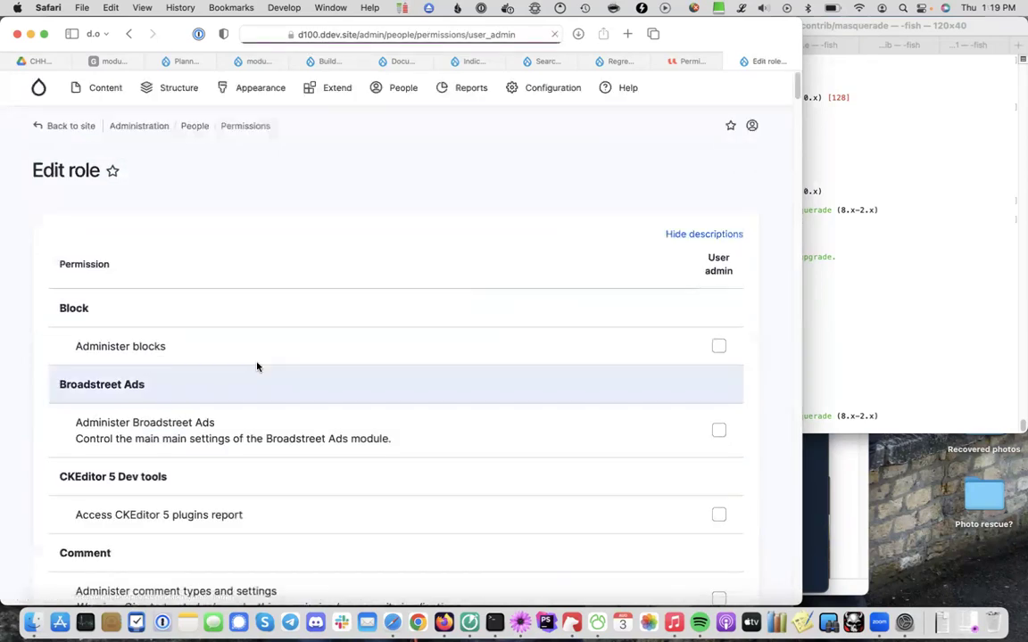
scroll(385, 413, down, 20)
scroll(386, 418, up, 8)
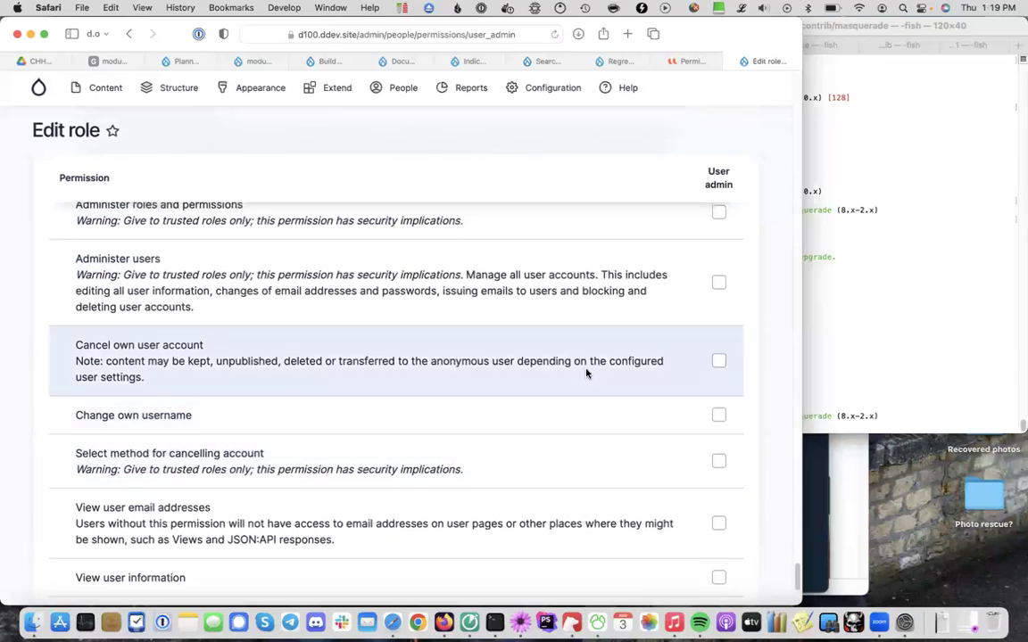
scroll(586, 372, up, 4)
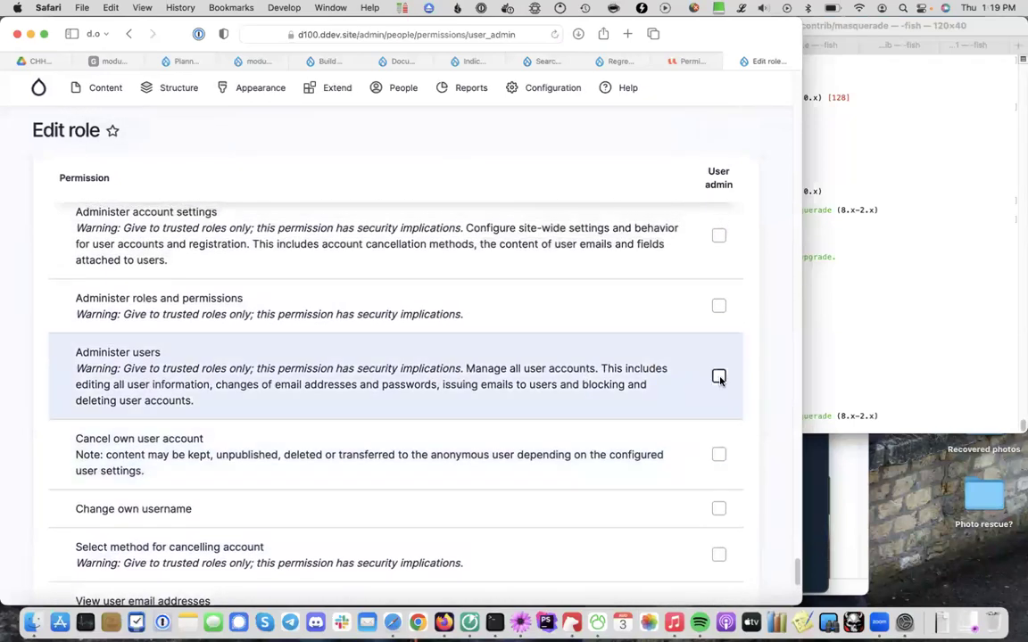
scroll(476, 336, up, 3)
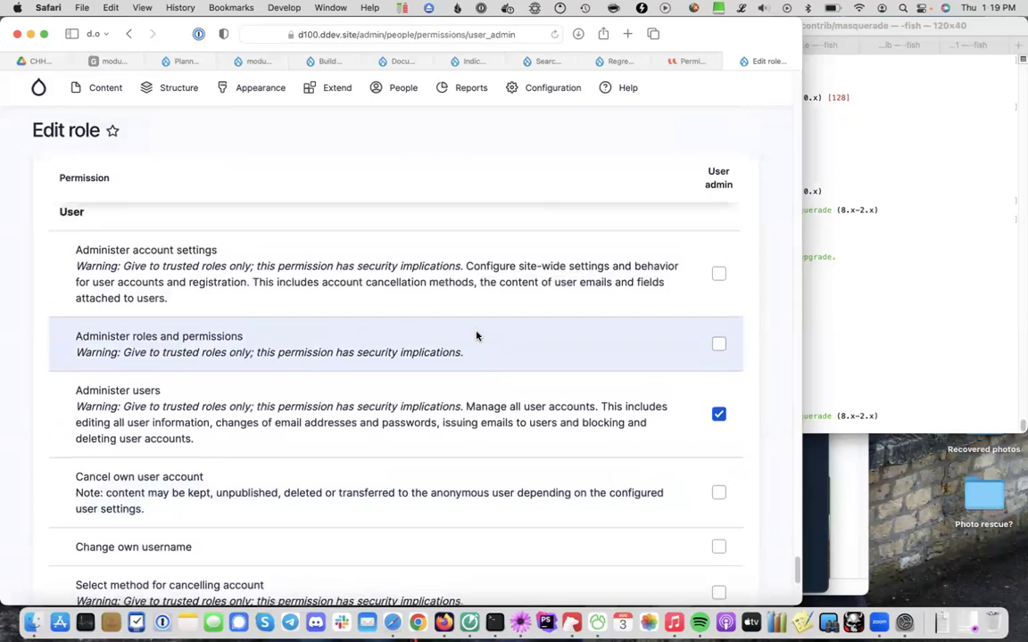
scroll(476, 336, down, 3)
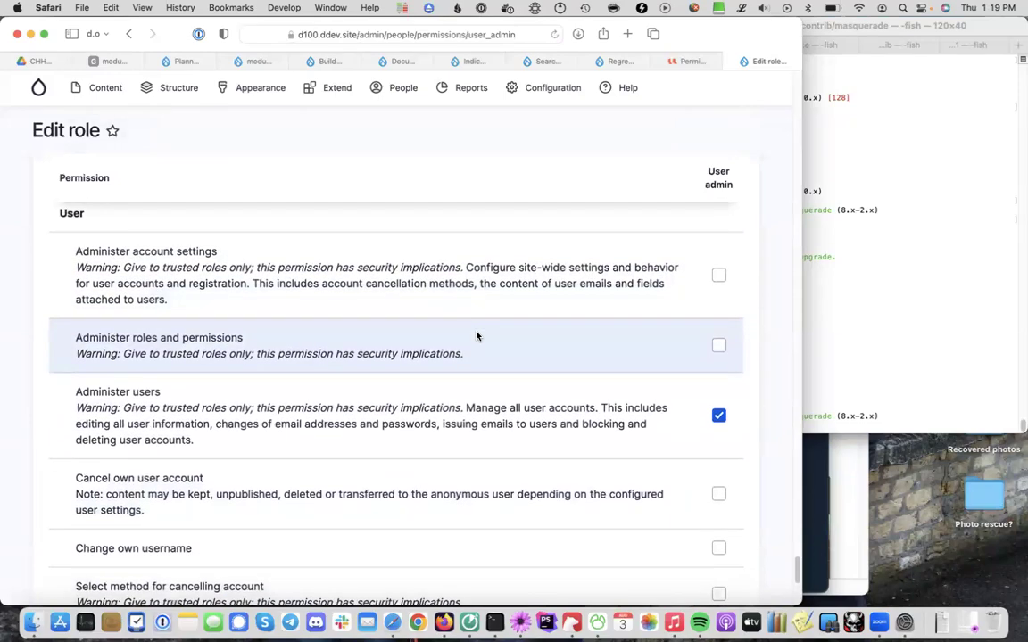
scroll(476, 335, down, 5)
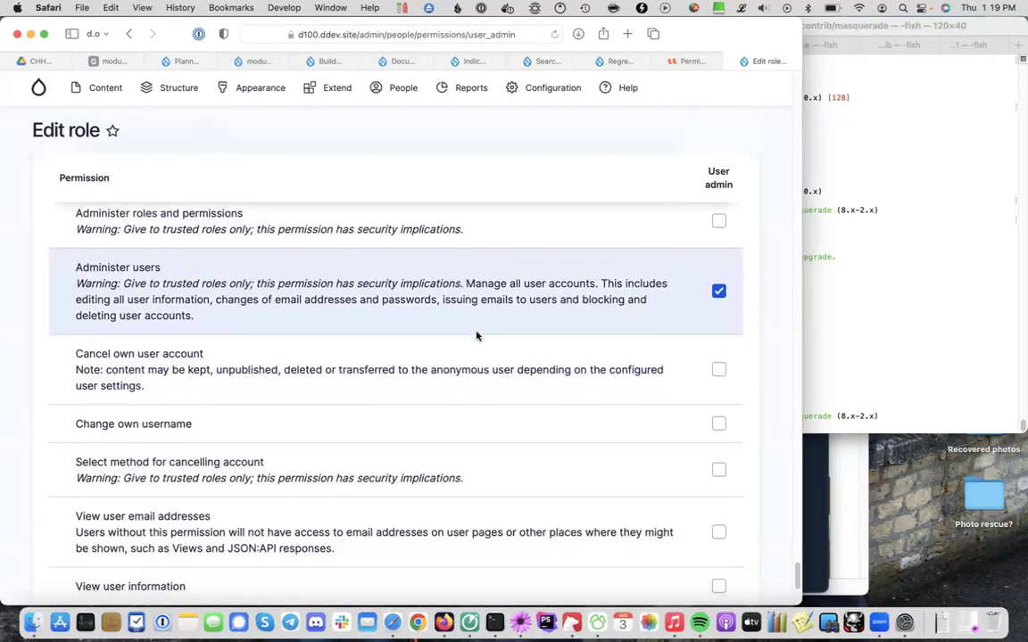
scroll(476, 335, down, 2)
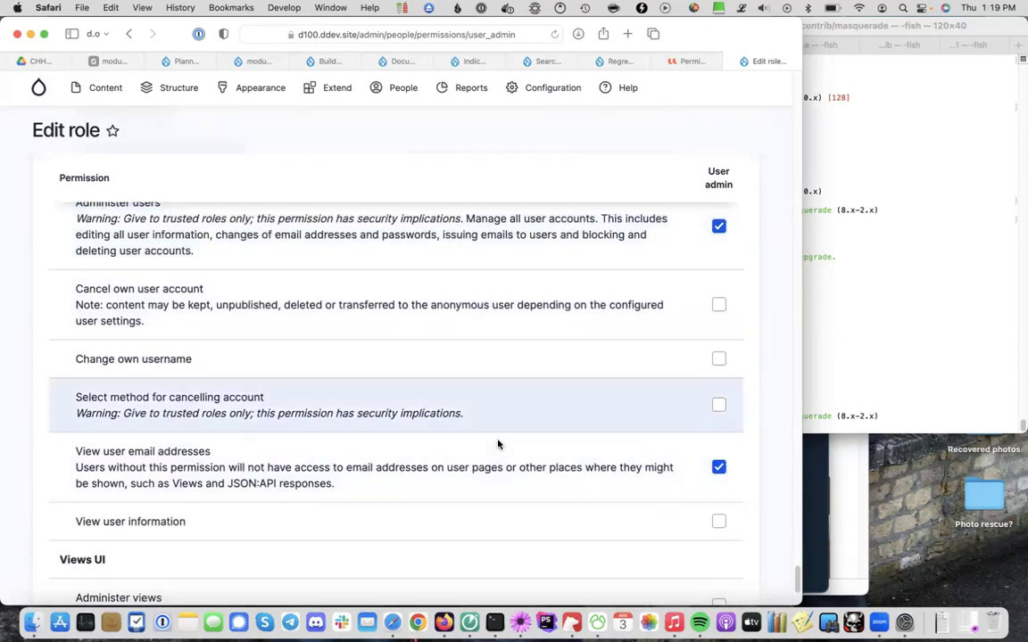
scroll(401, 398, up, 1)
Grant User admin Administer users, cancel-method selection, view user email and view user information, then save
click(719, 529)
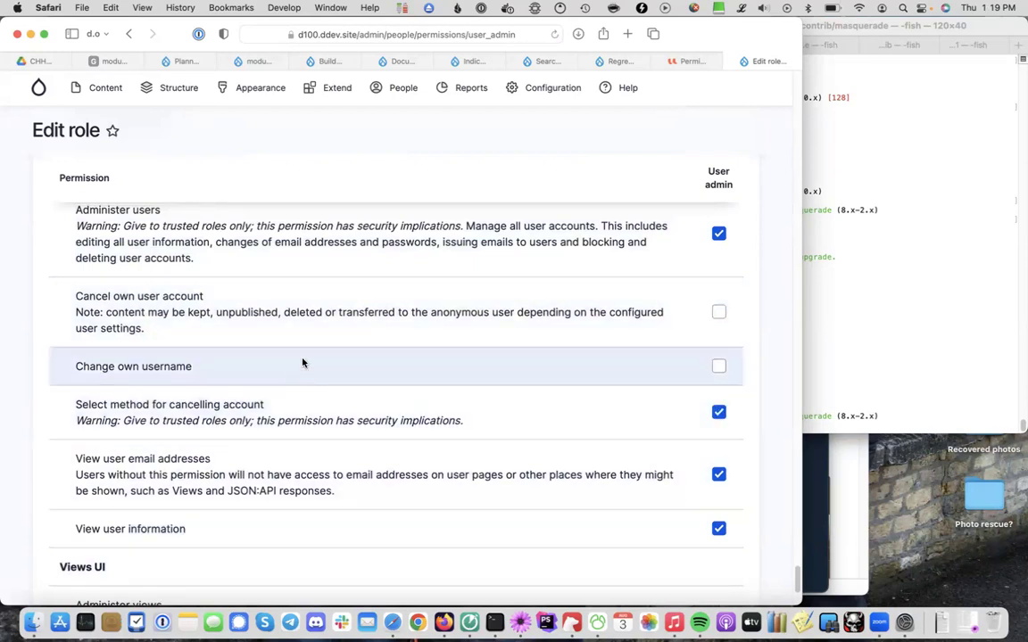
scroll(298, 317, up, 2)
scroll(295, 312, up, 5)
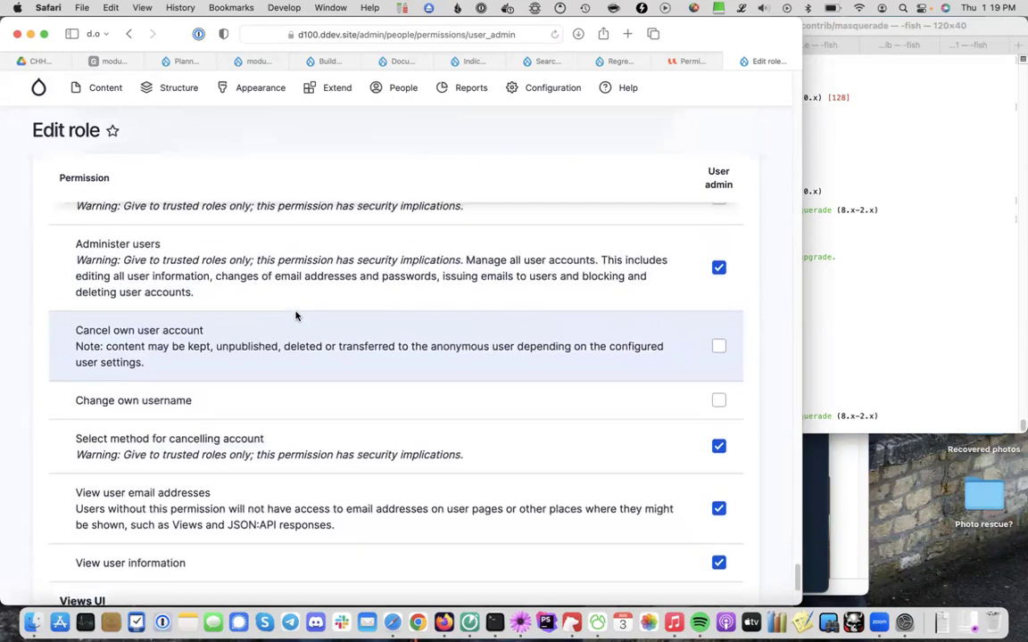
scroll(290, 305, down, 10)
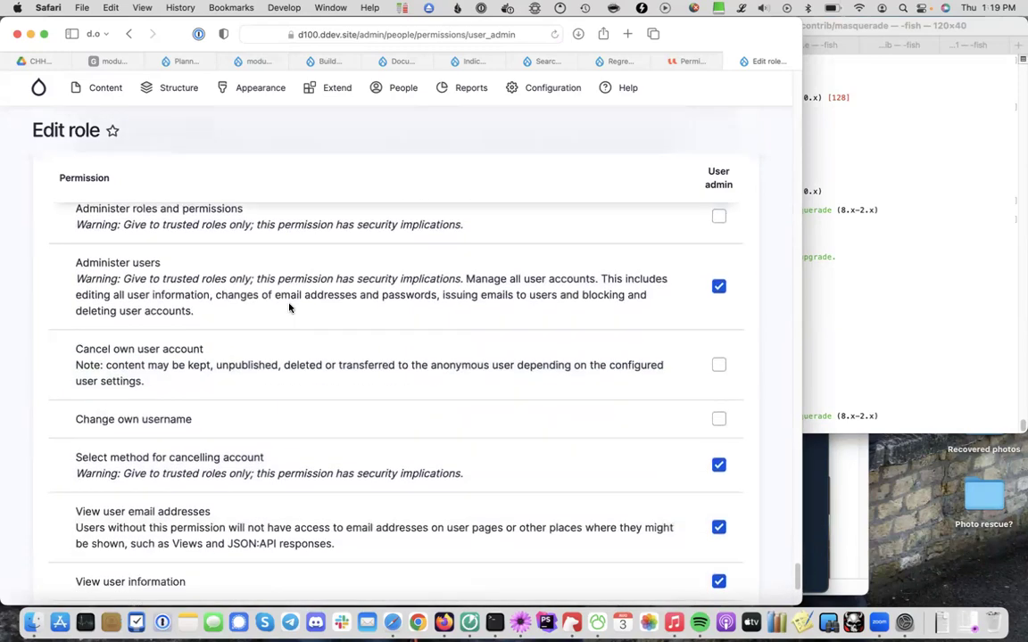
click(120, 484)
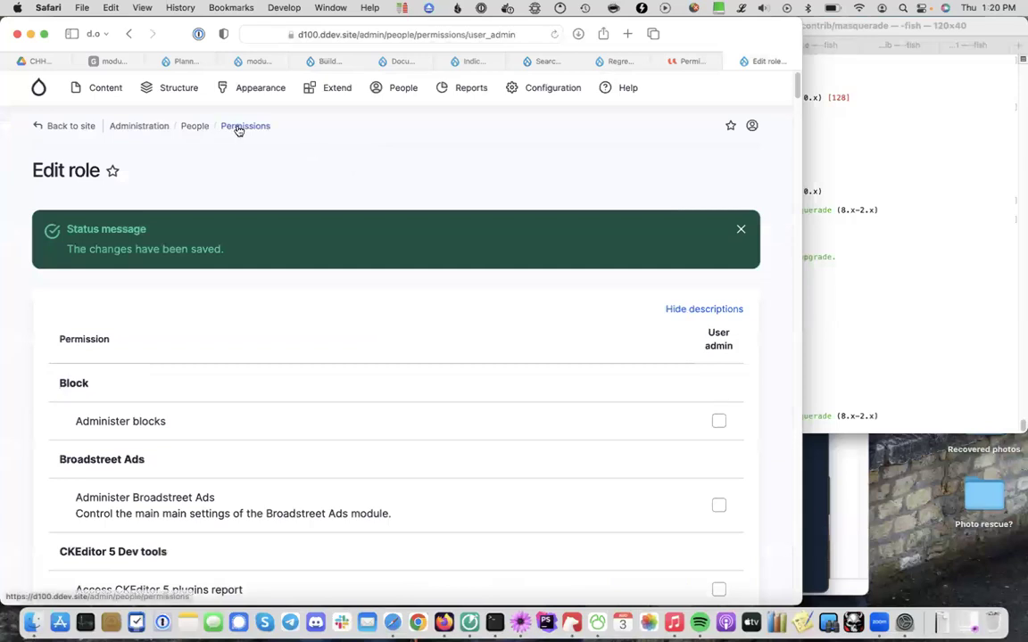
Go to the all-roles Permissions page and find the Masquerade permissions with a page search
click(239, 128)
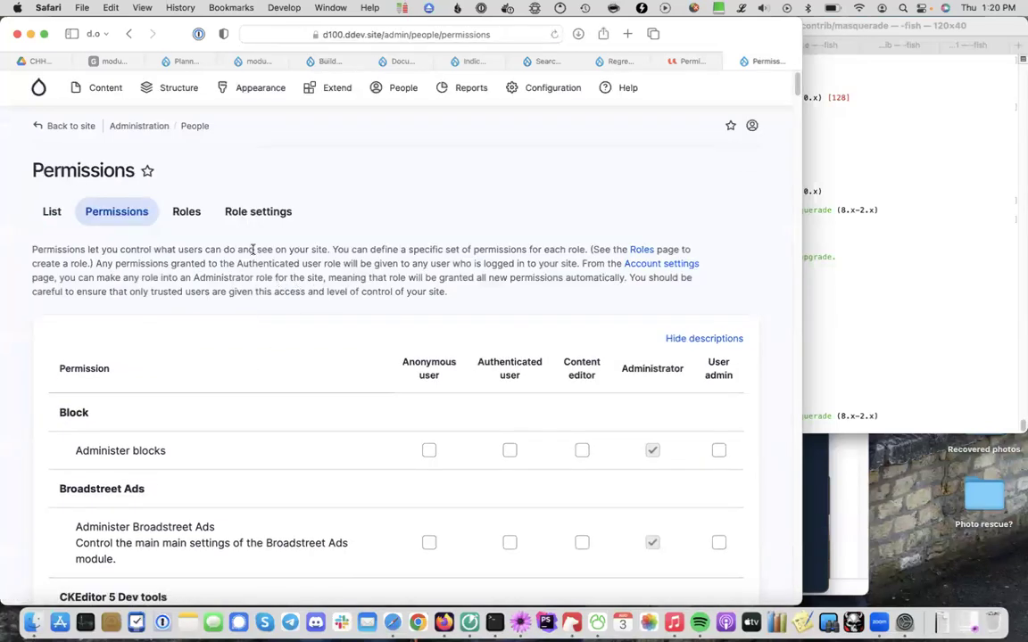
scroll(308, 283, down, 1)
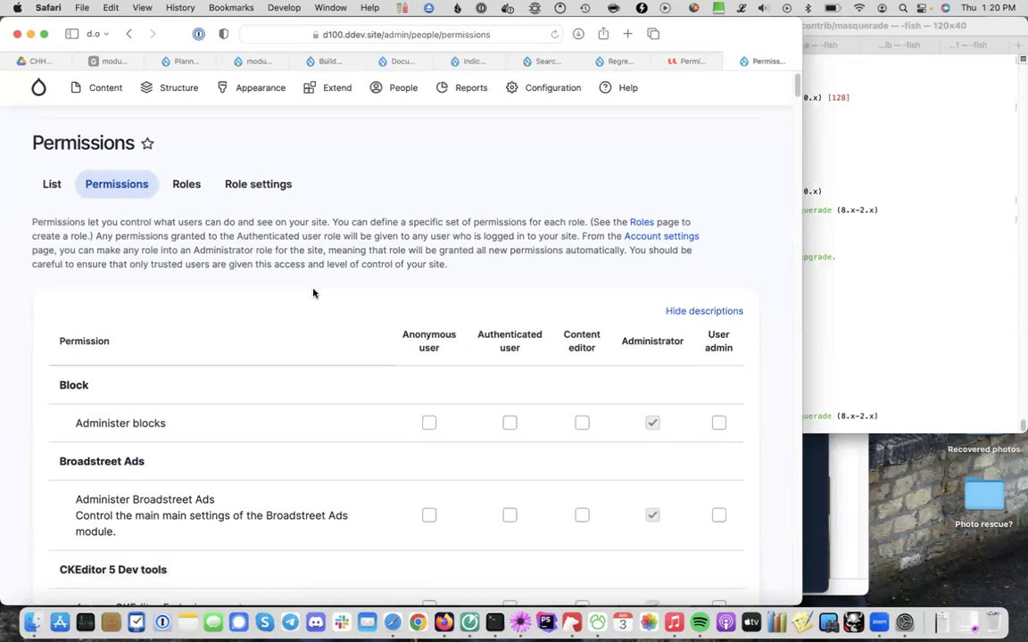
key(super+f)
text(masq)
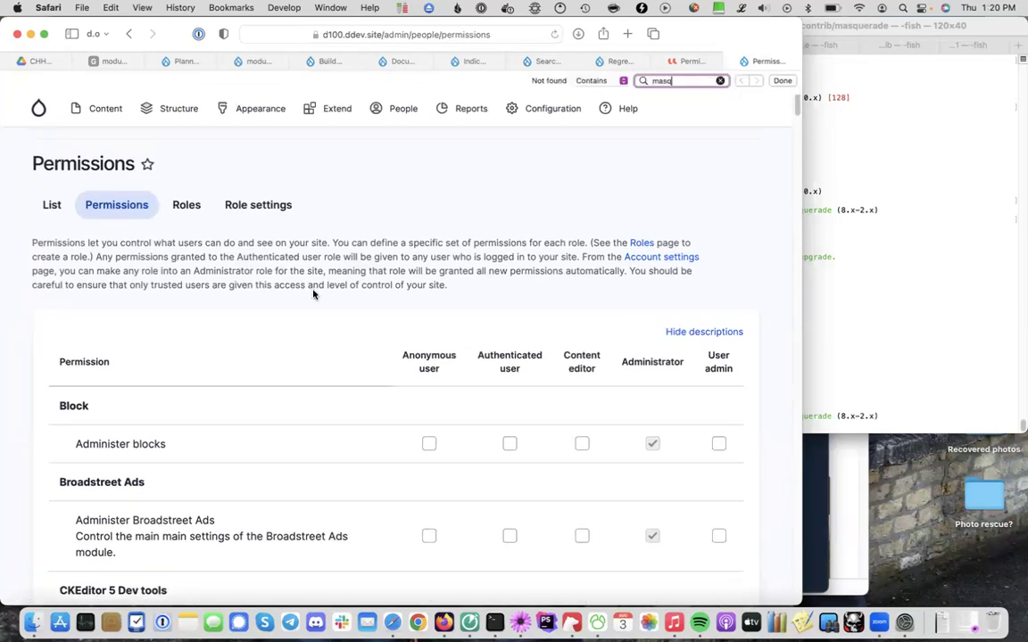
key(Escape)
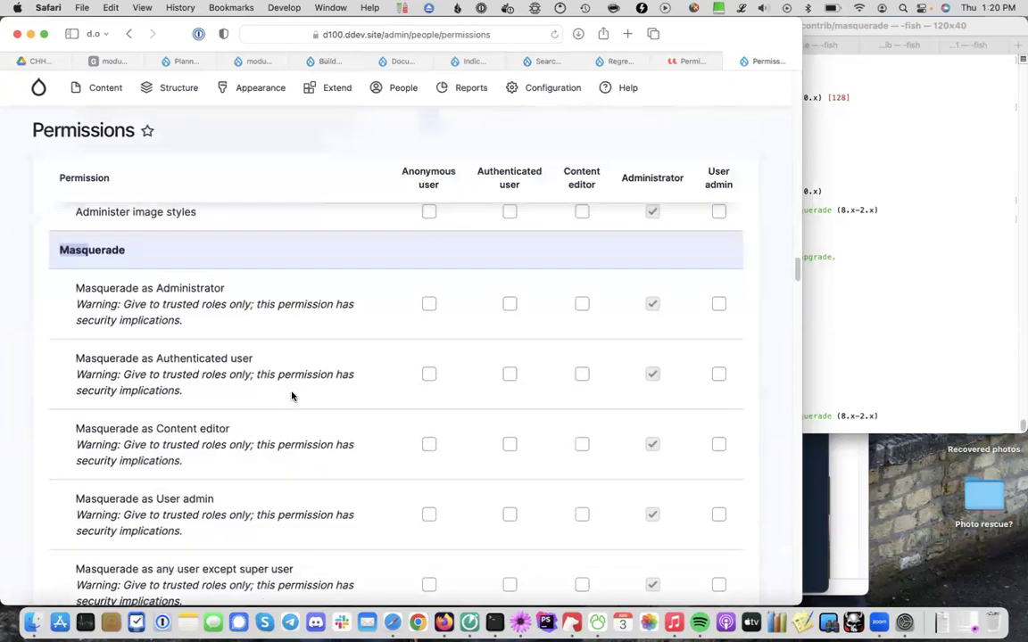
scroll(292, 396, down, 1)
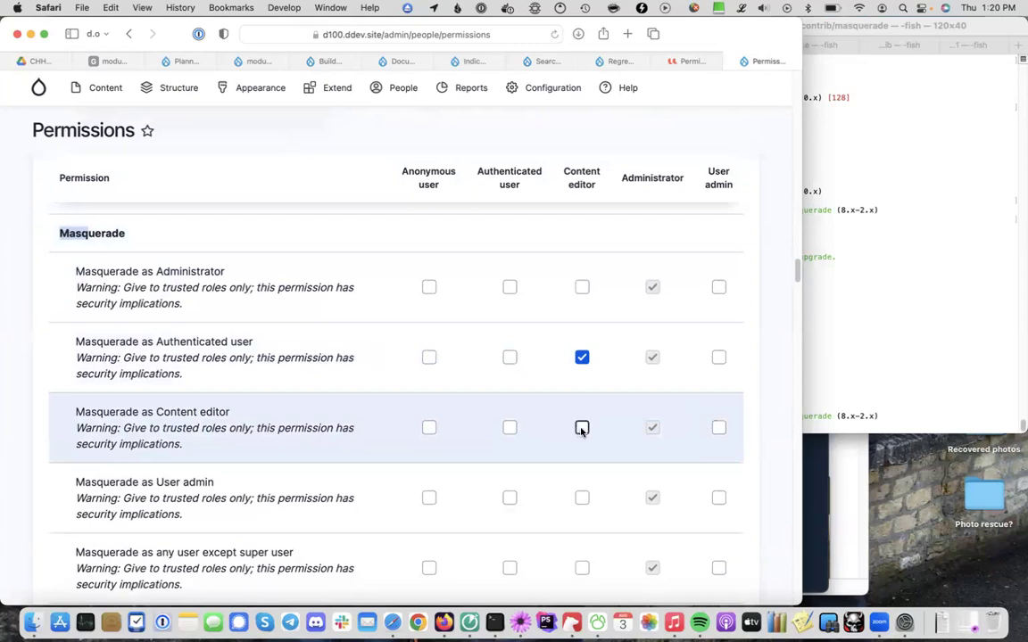
Let User admins masquerade as Authenticated users and Content editors, and save the permissions
click(718, 356)
click(581, 428)
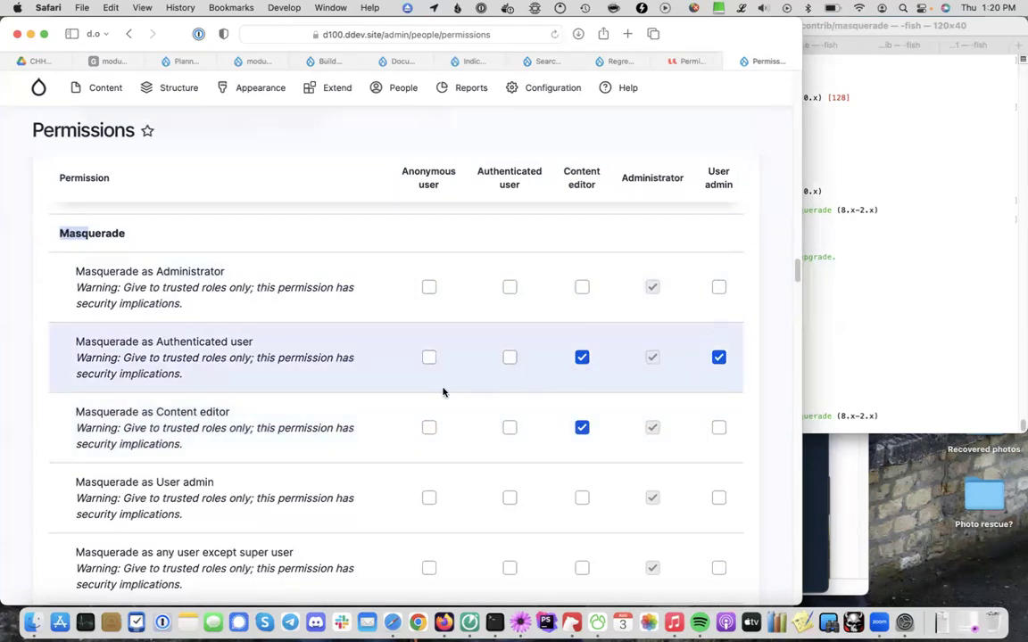
click(580, 428)
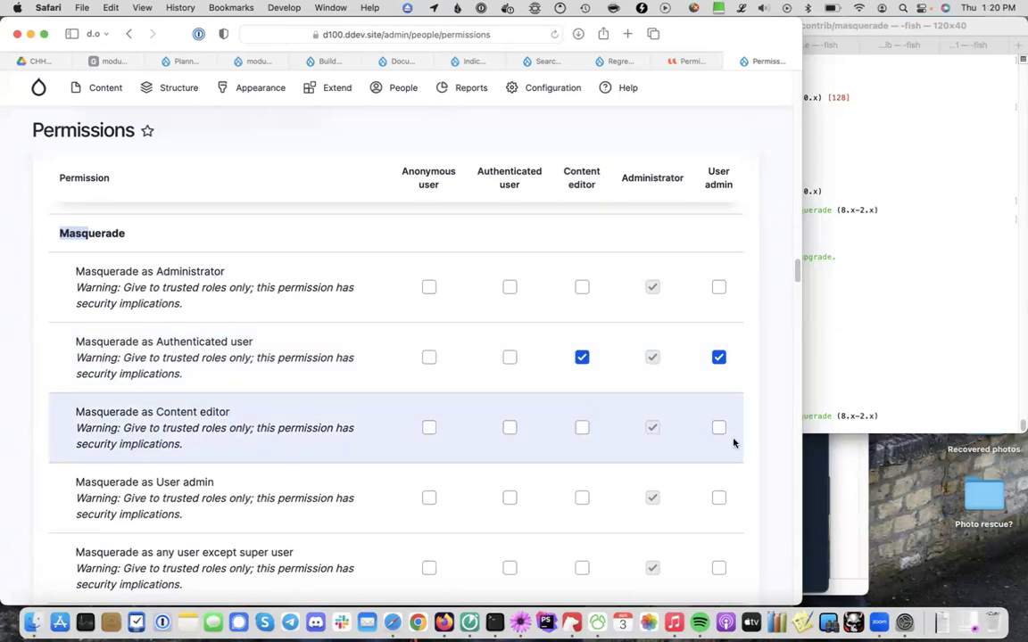
click(718, 428)
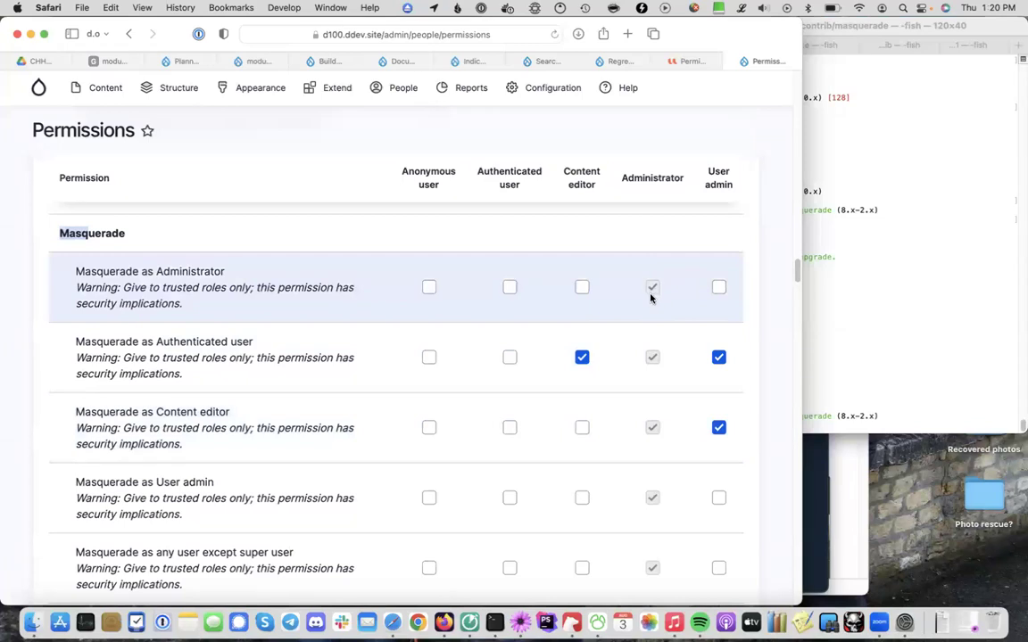
scroll(658, 436, down, 2)
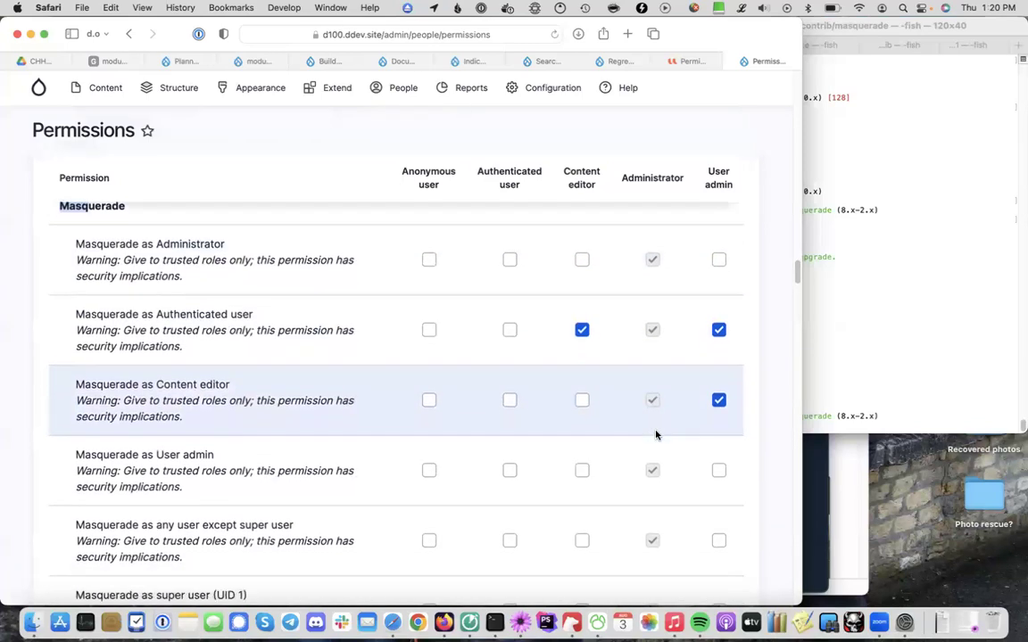
scroll(655, 435, down, 1)
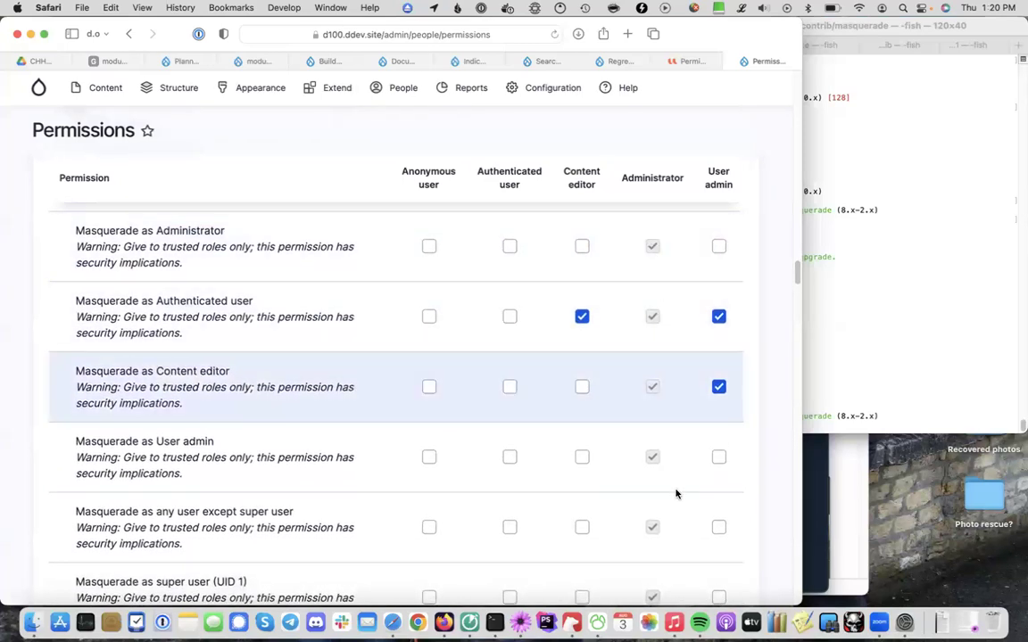
scroll(655, 555, down, 4)
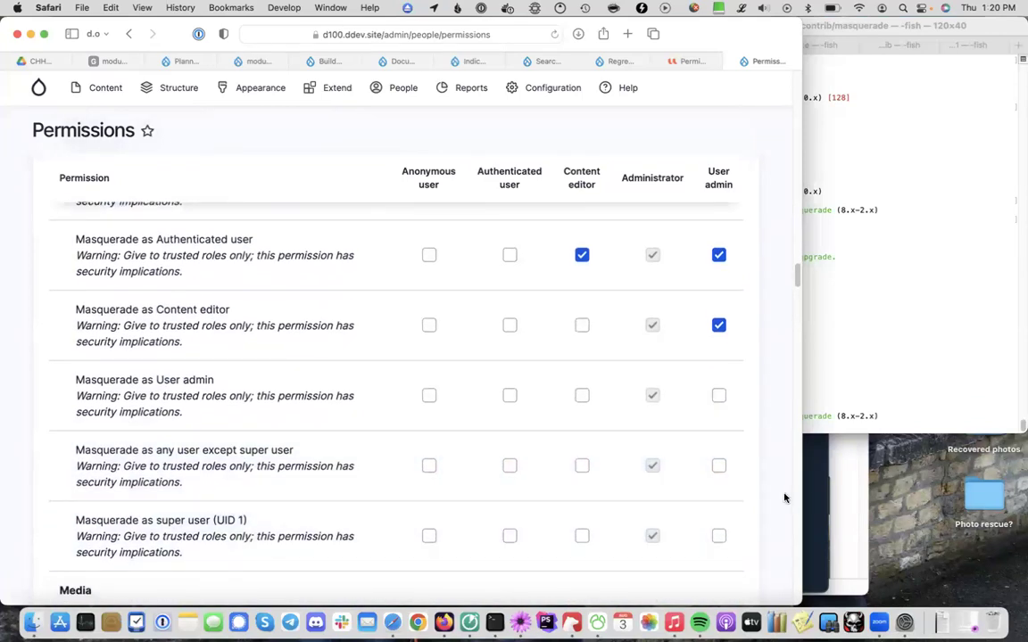
scroll(784, 496, down, 15)
click(125, 482)
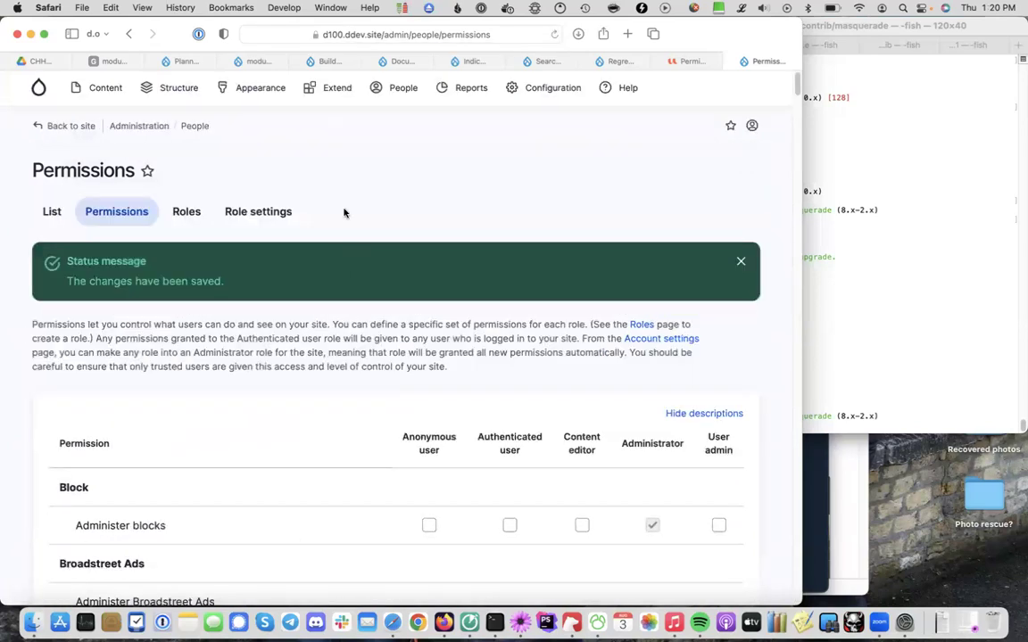
Go to the People list
mouse_move(178, 92)
mouse_move(113, 97)
click(394, 92)
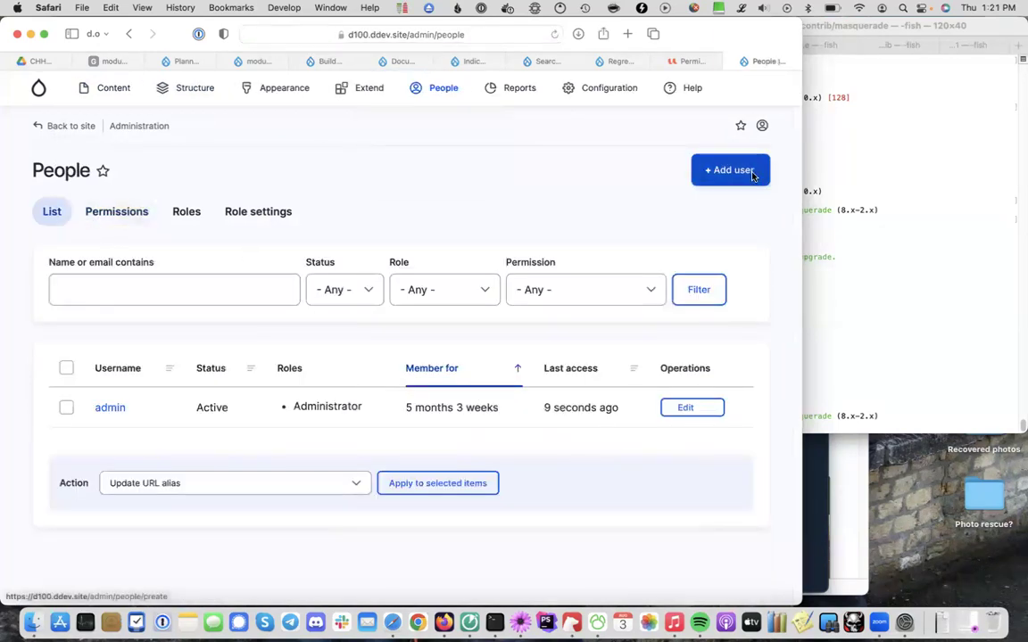
Look over the admin account's profile and edit form, then return to the People list
click(109, 408)
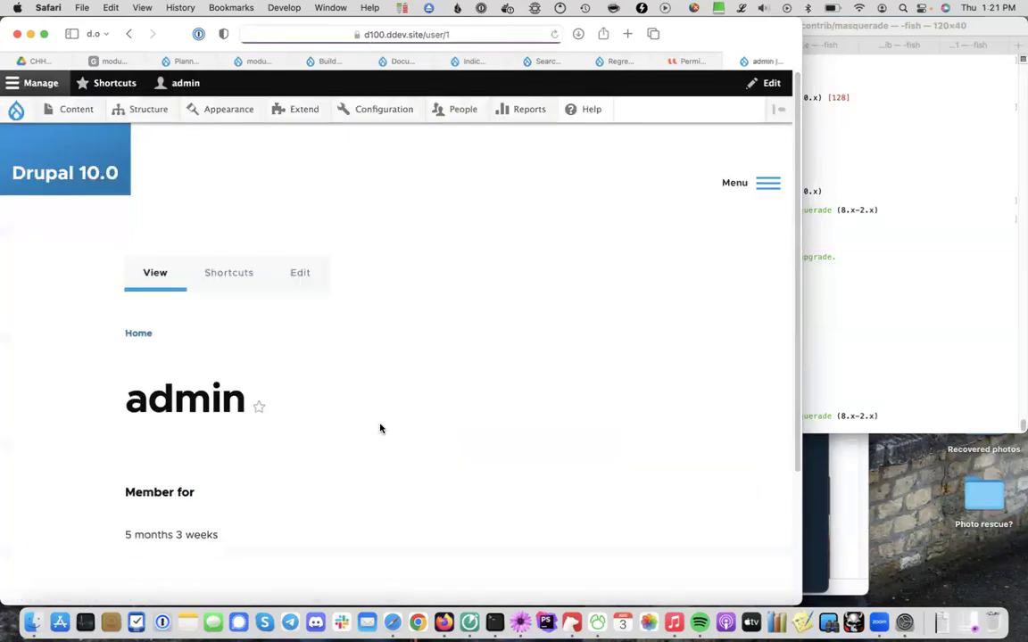
click(292, 274)
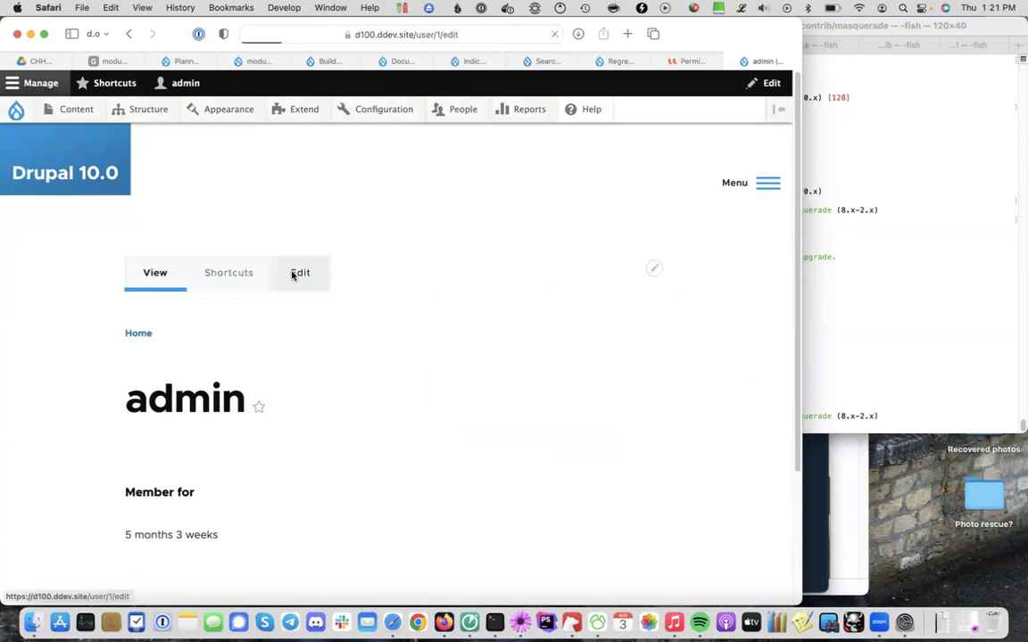
scroll(278, 443, down, 5)
scroll(278, 443, down, 5)
scroll(278, 443, up, 15)
key(super+bracketleft)
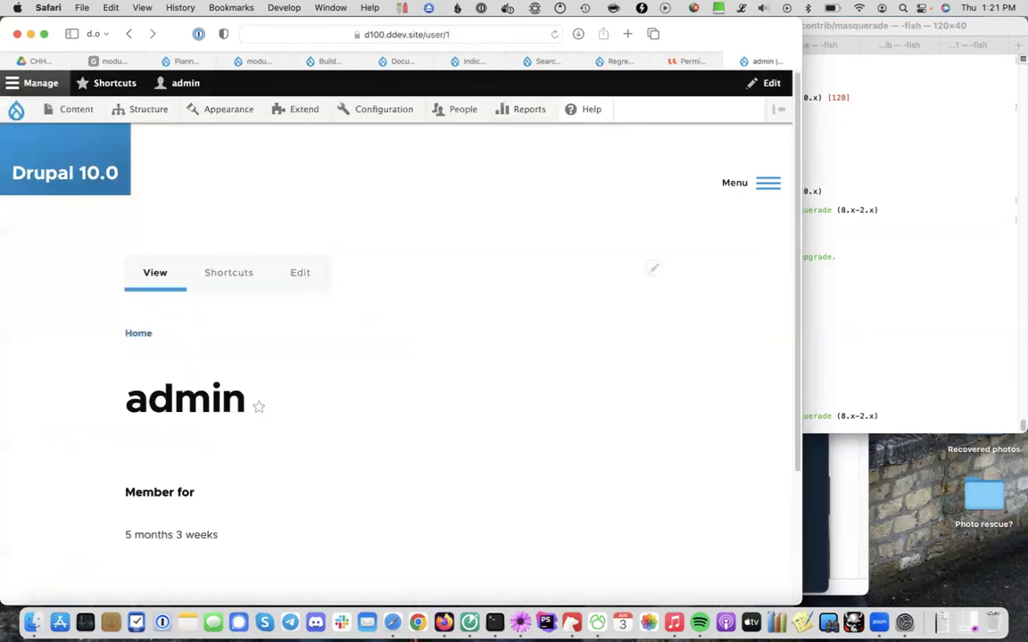
key(super+bracketleft)
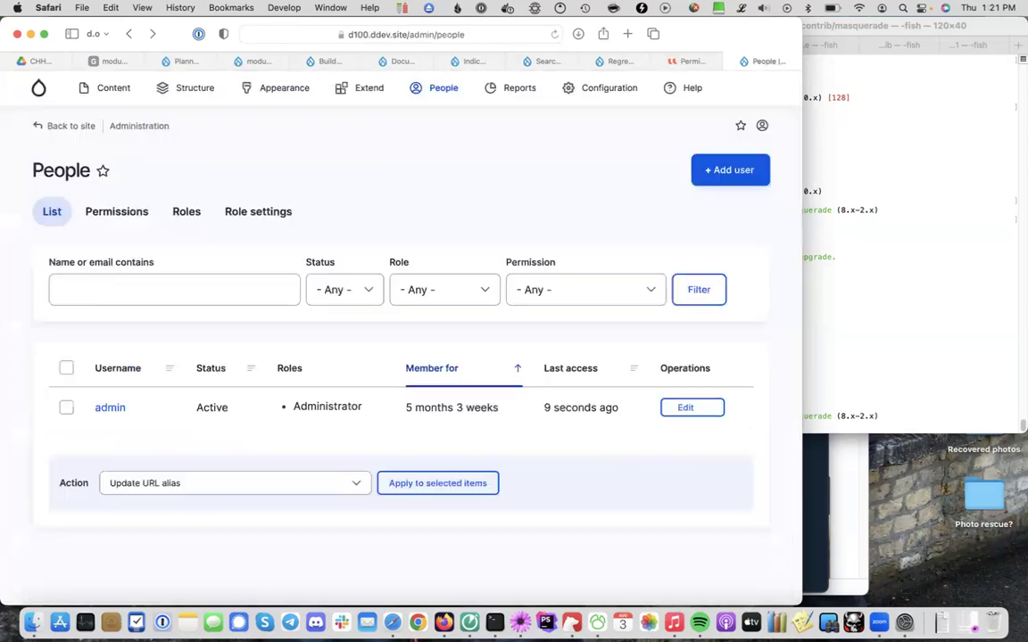
Begin a new user with an example email address and the username 'The editor'
click(721, 168)
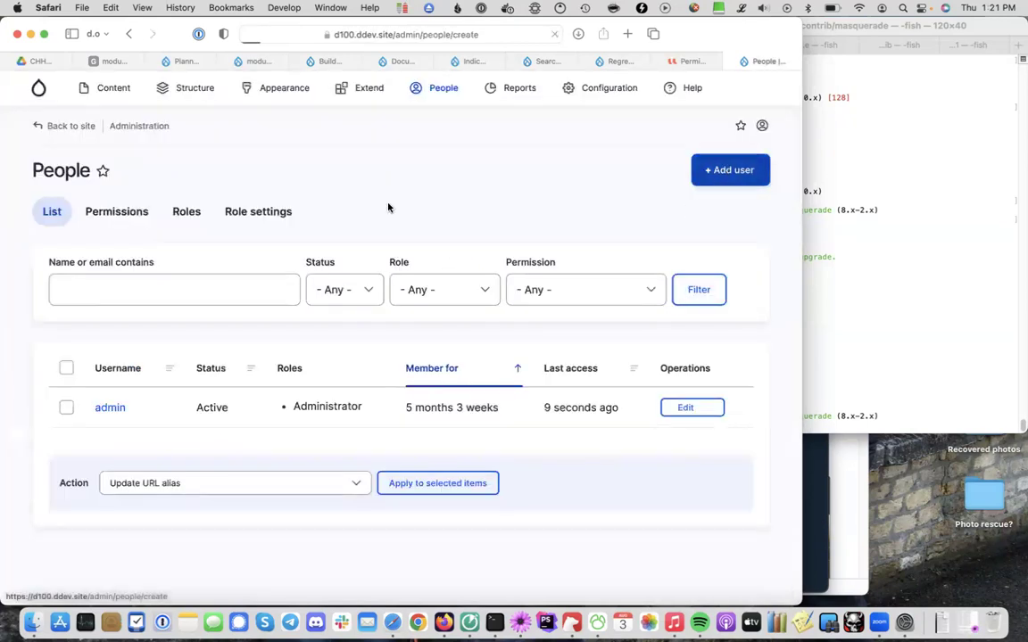
scroll(190, 275, down, 10)
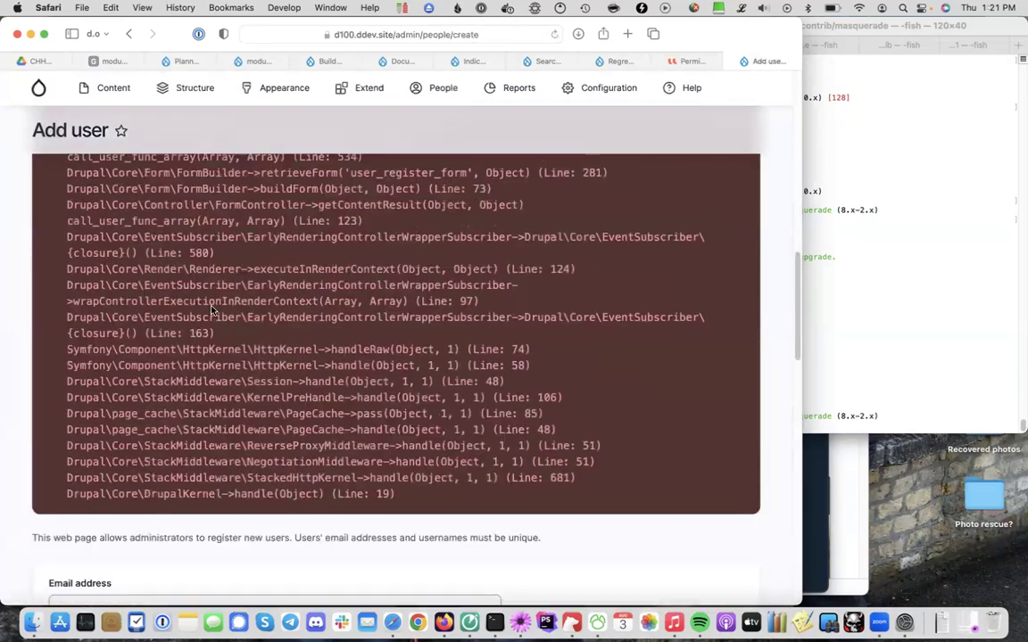
click(147, 250)
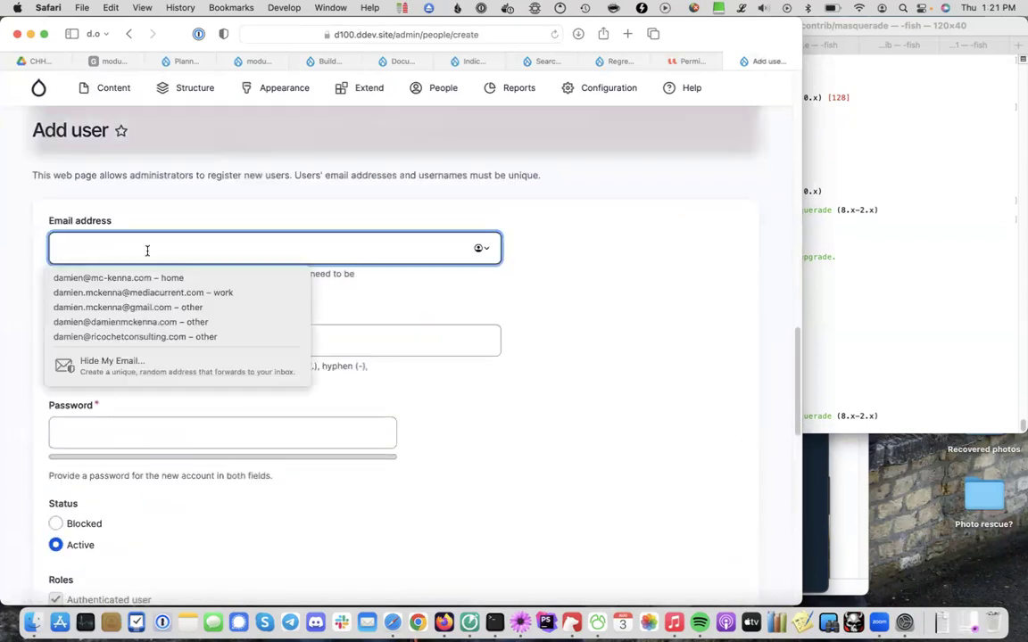
text(test)
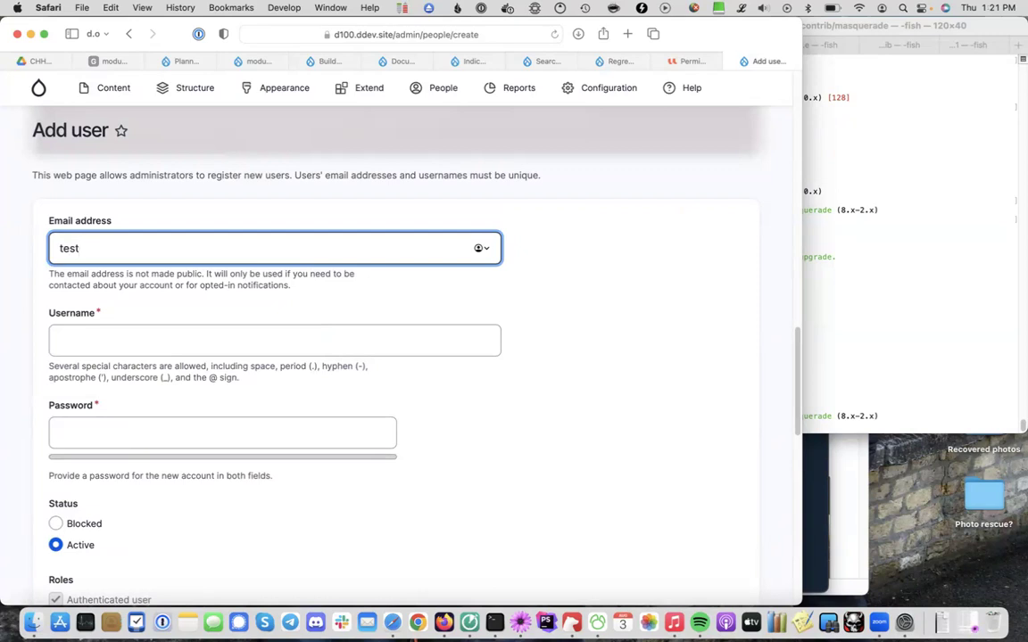
scroll(123, 380, down, 3)
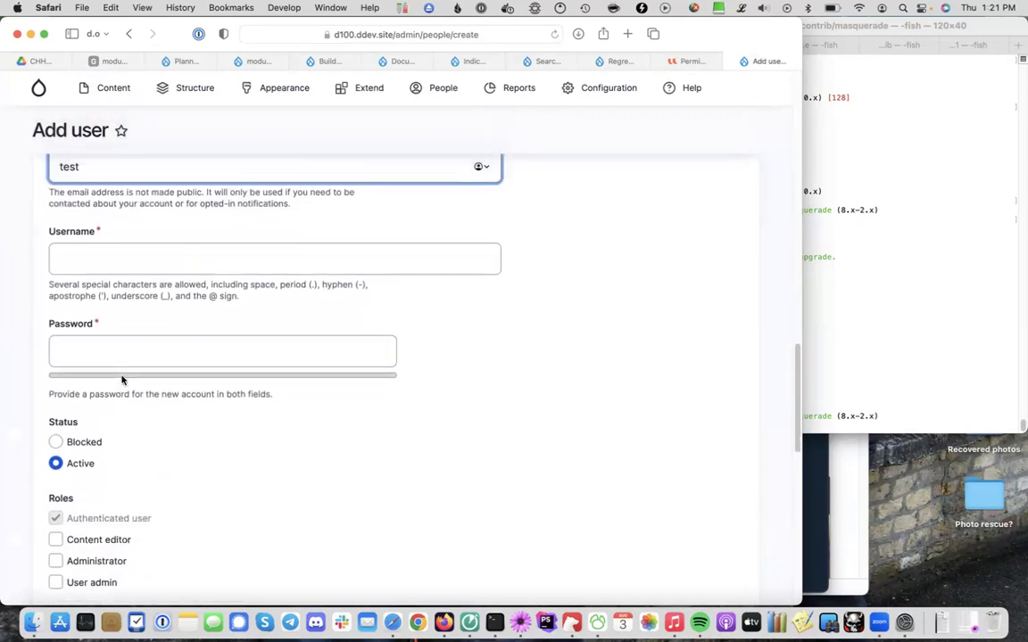
key(BackSpace)
key(BackSpace)
key(BackSpace)
key(BackSpace)
text(edit)
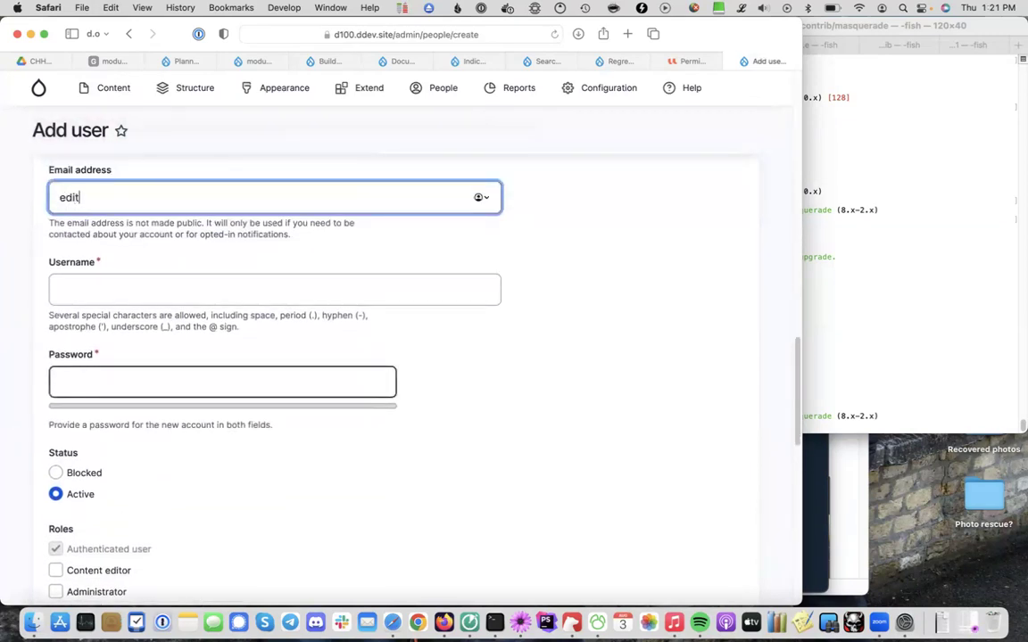
text(or@example.com)
key(Tab)
text(editor)
key(Tab)
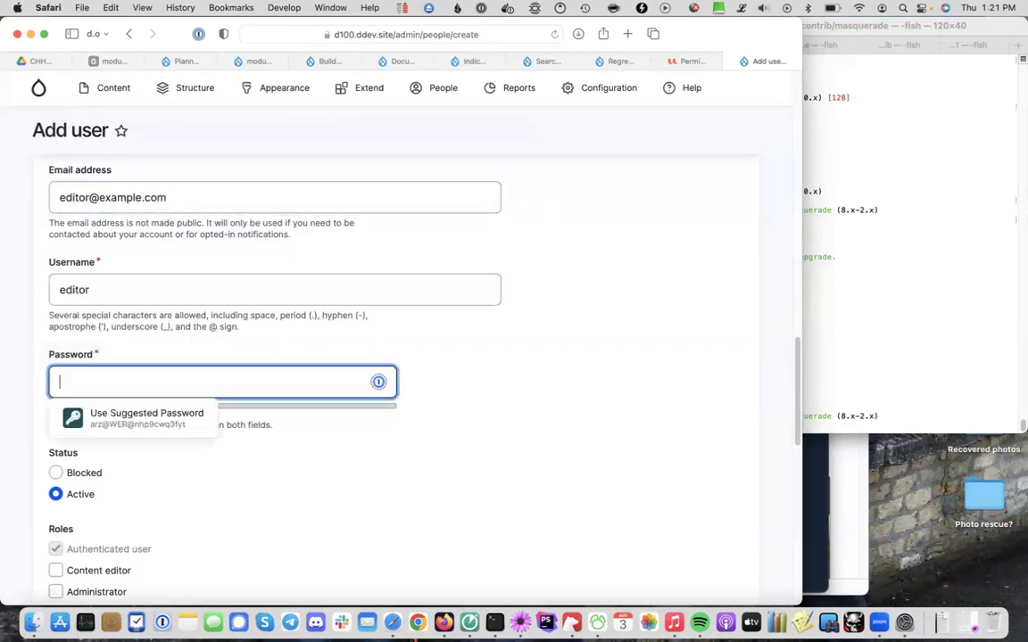
click(59, 290)
text(he)
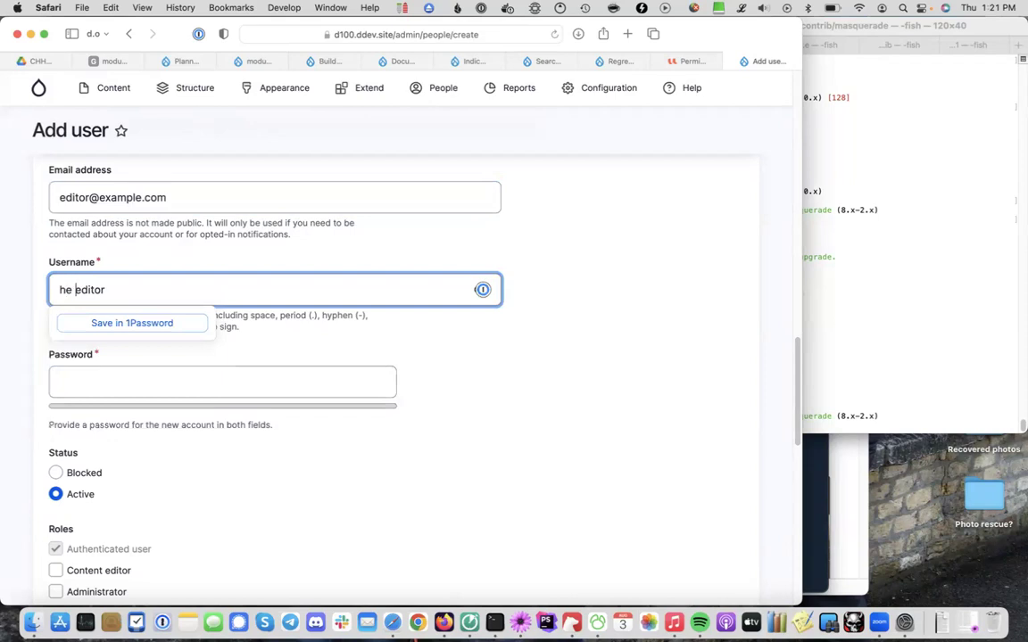
key(Left)
key(Left)
key(Left)
text(T)
key(Tab)
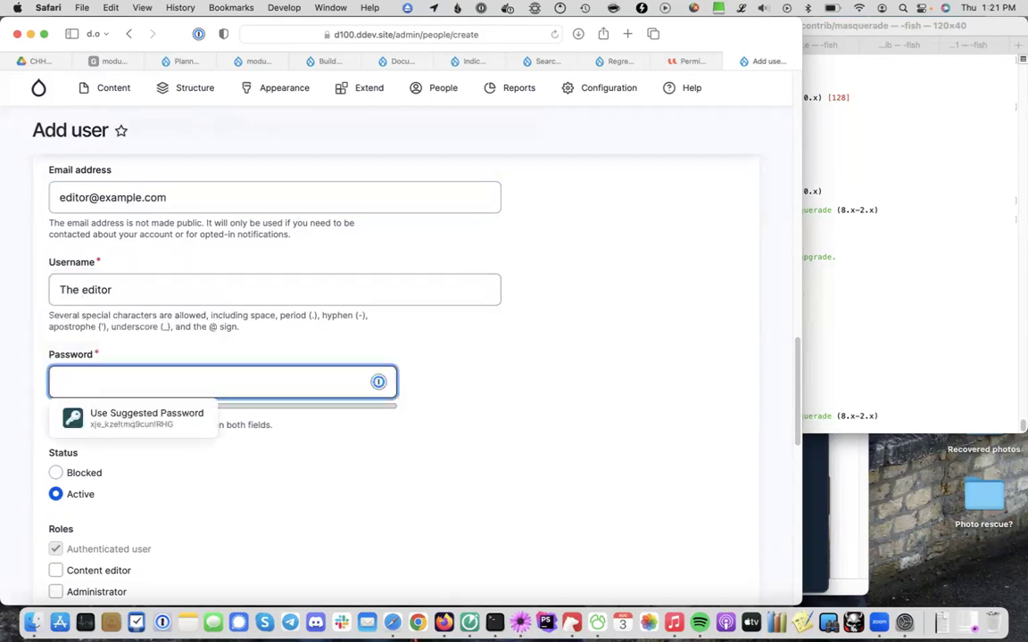
Enter and confirm the password, assign the Content editor role, and create the account
text(test)
click(76, 459)
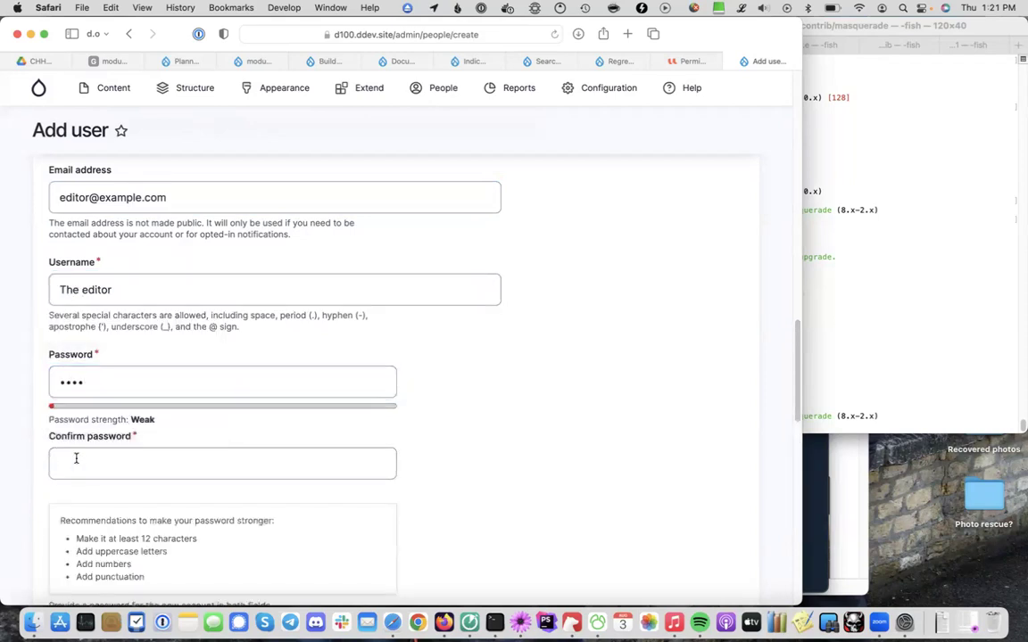
text(test)
scroll(92, 427, down, 5)
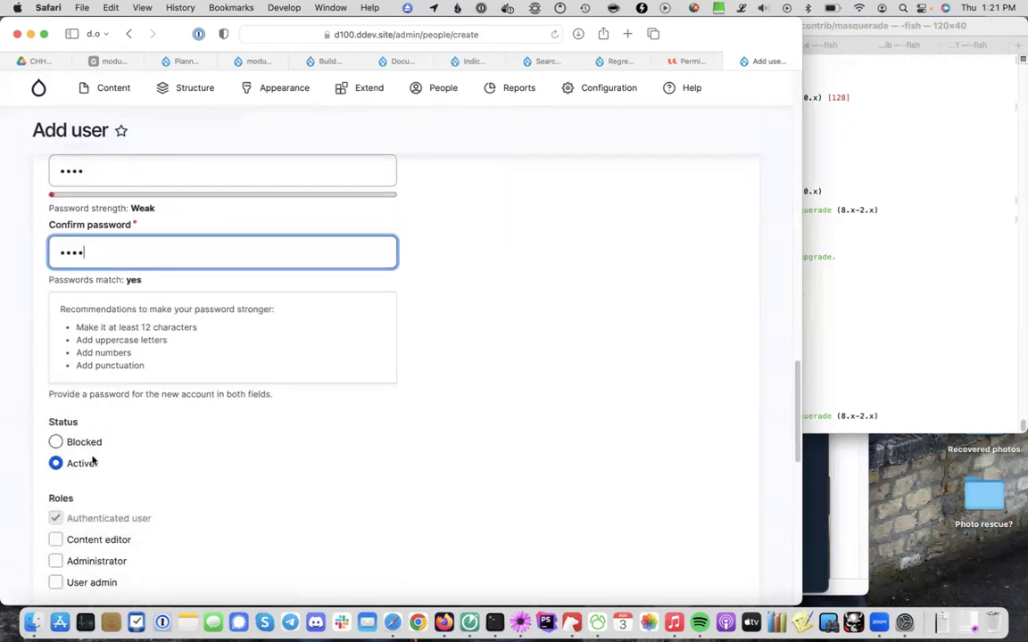
scroll(89, 482, down, 1)
click(88, 484)
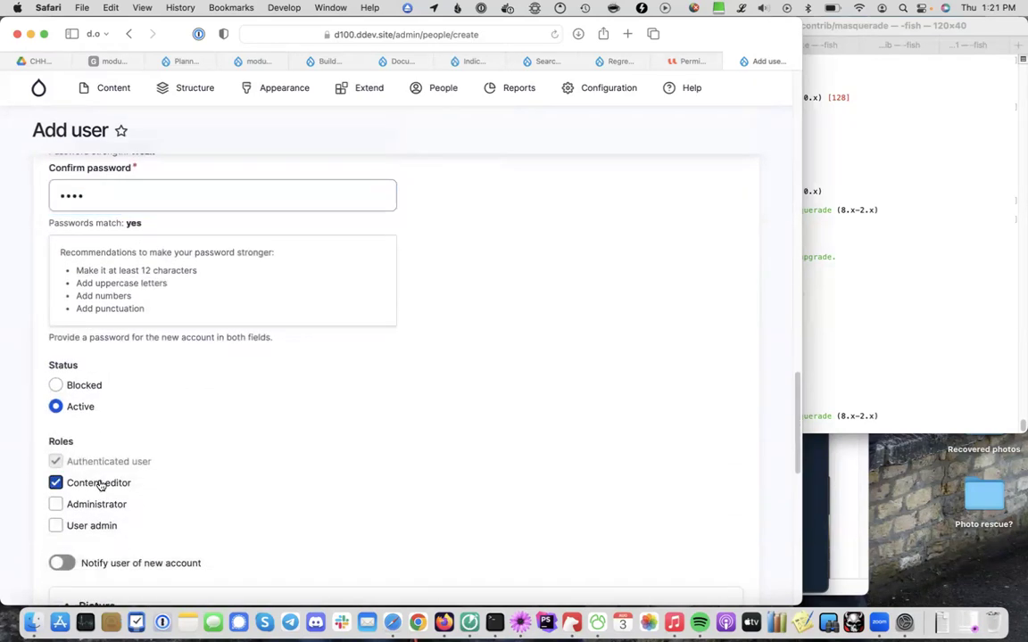
scroll(100, 484, down, 4)
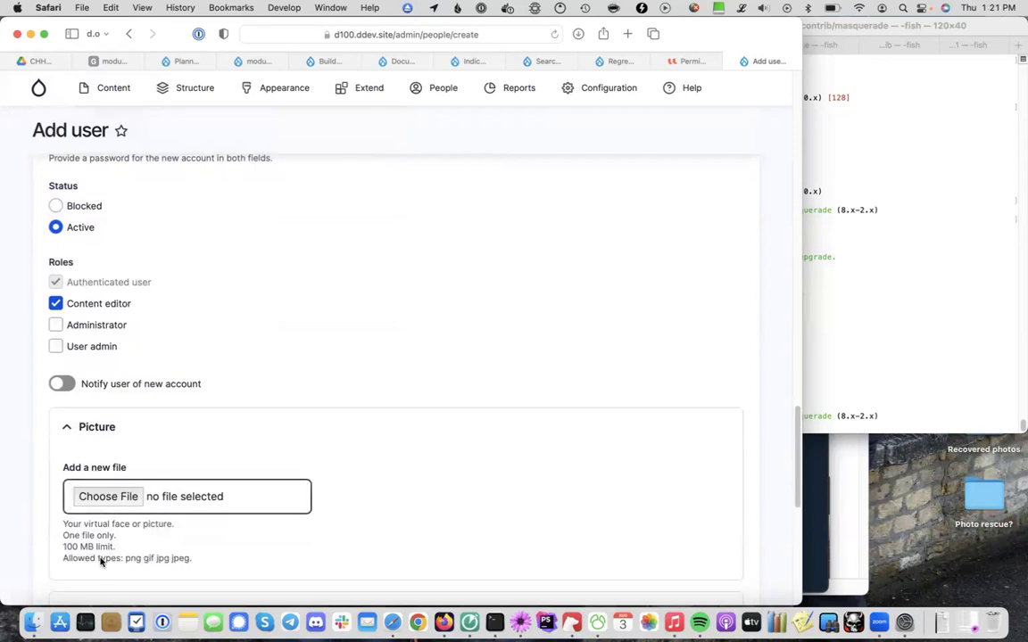
scroll(98, 562, down, 10)
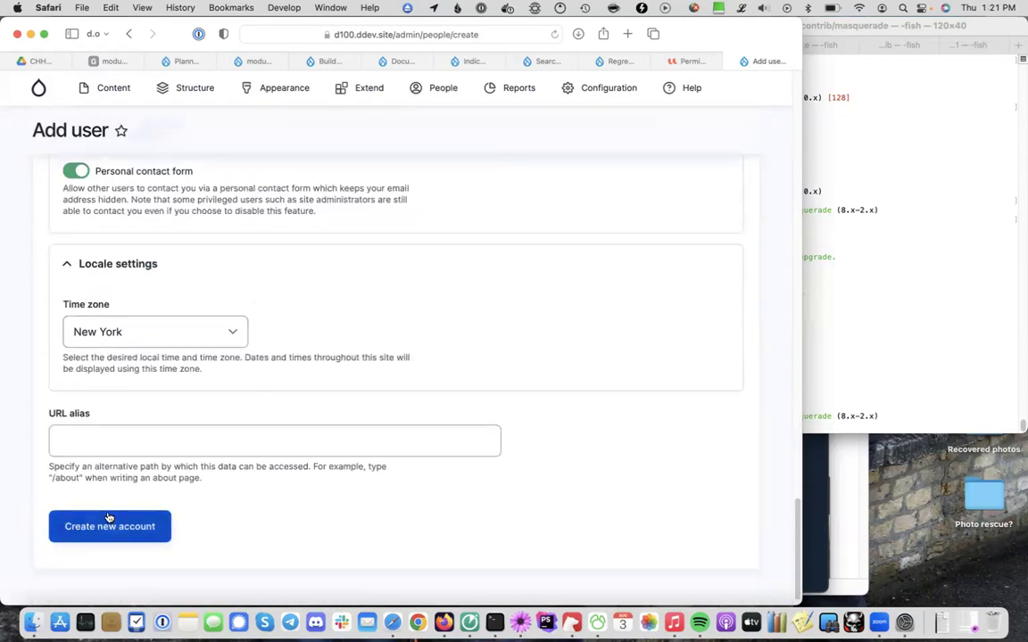
click(108, 527)
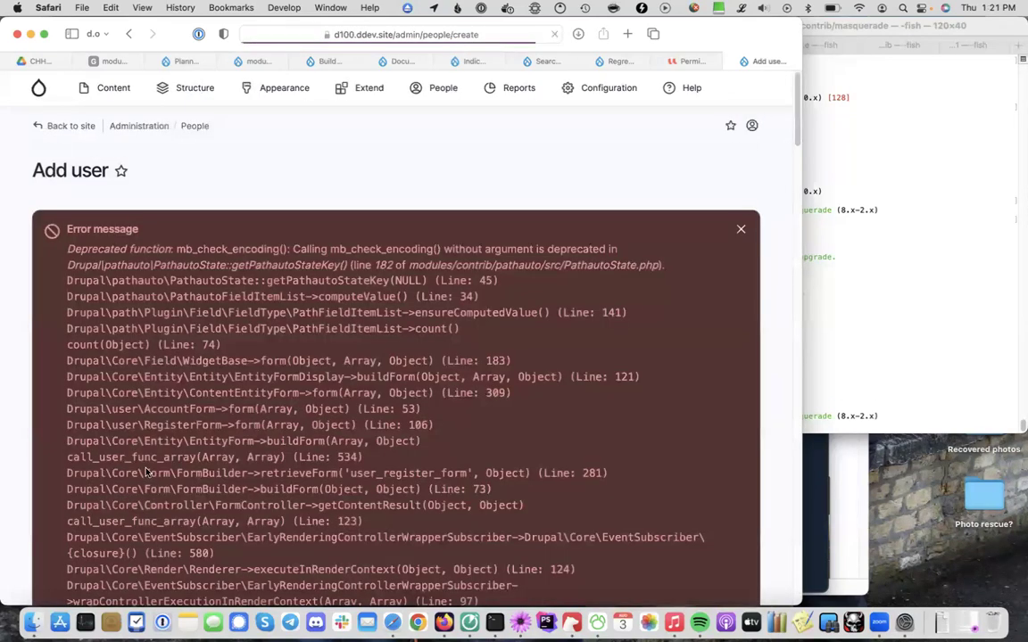
Enter the second new user's email address
scroll(233, 278, down, 15)
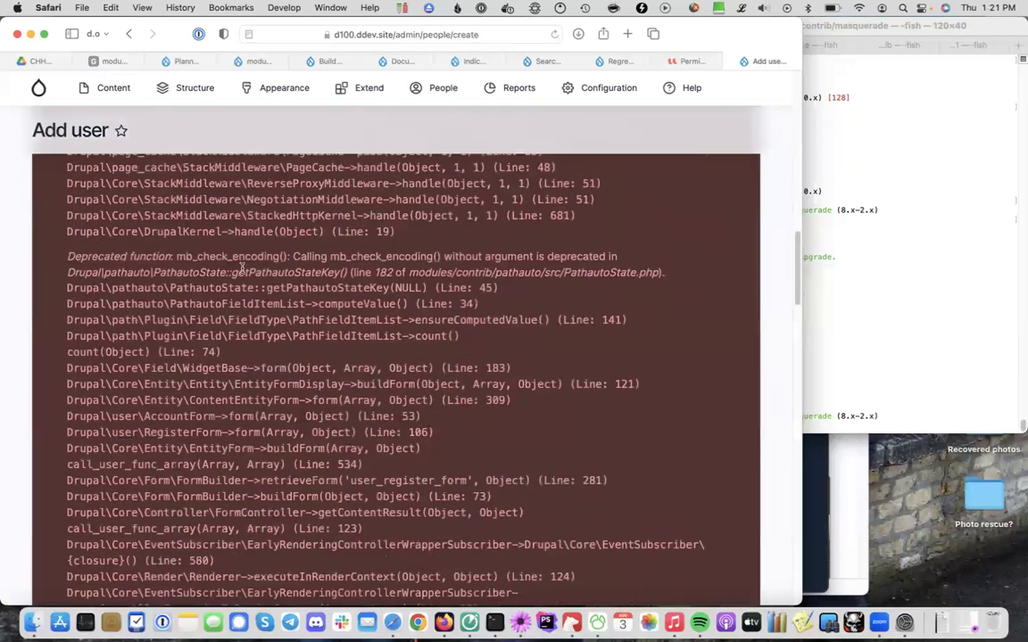
scroll(241, 268, down, 15)
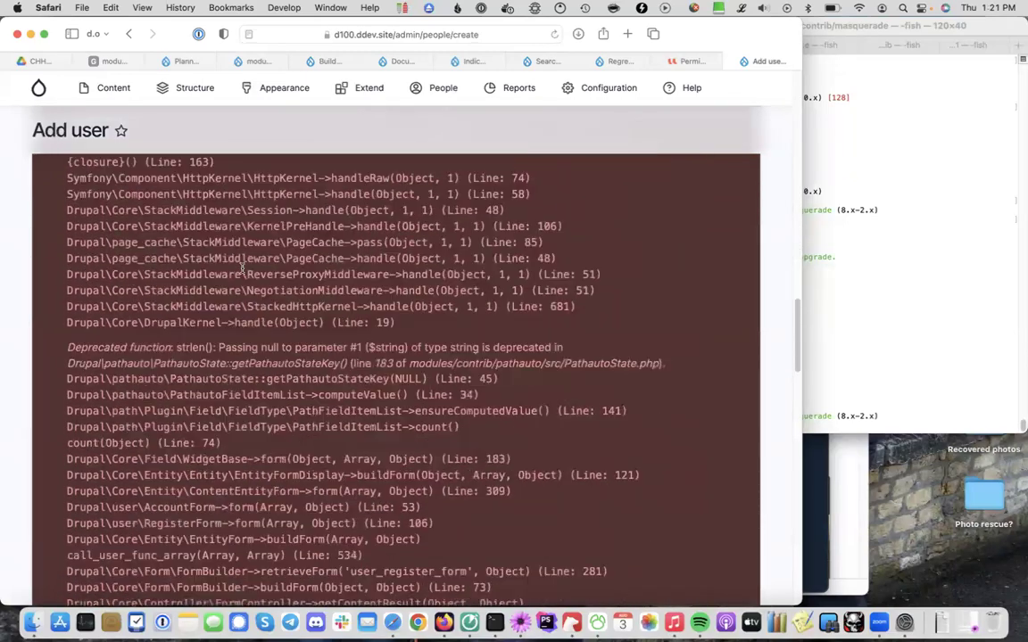
scroll(241, 267, down, 8)
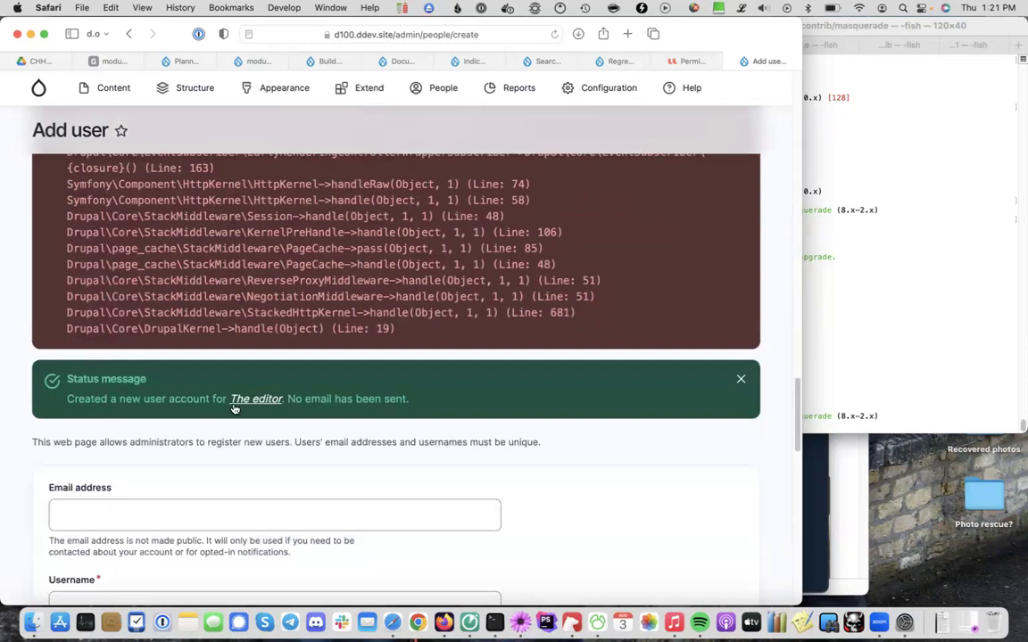
scroll(112, 464, down, 5)
click(113, 304)
text(d)
key(Escape)
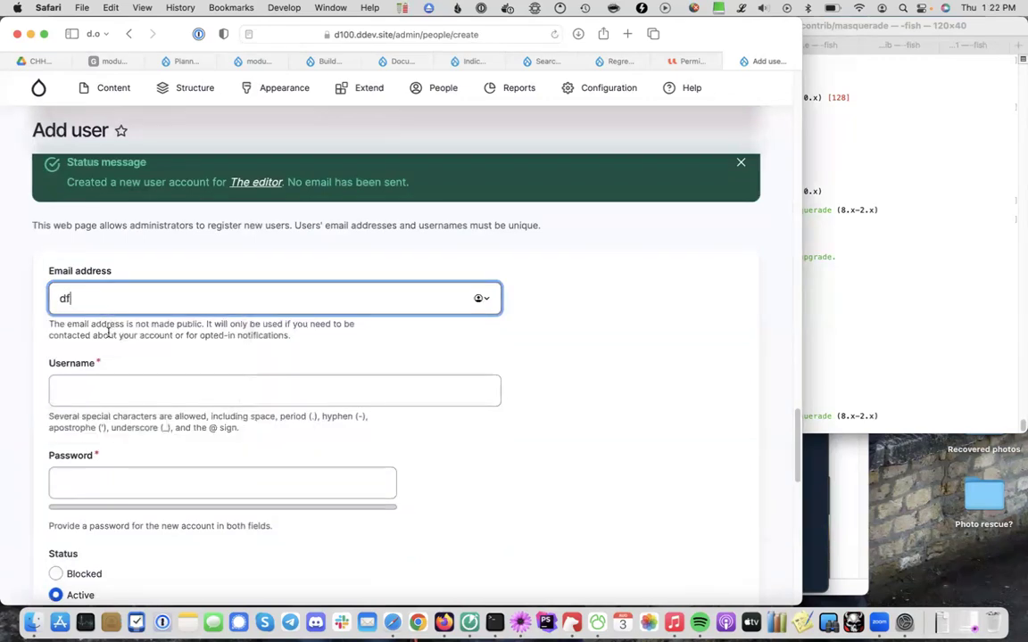
scroll(82, 477, down, 6)
click(86, 468)
scroll(85, 463, up, 4)
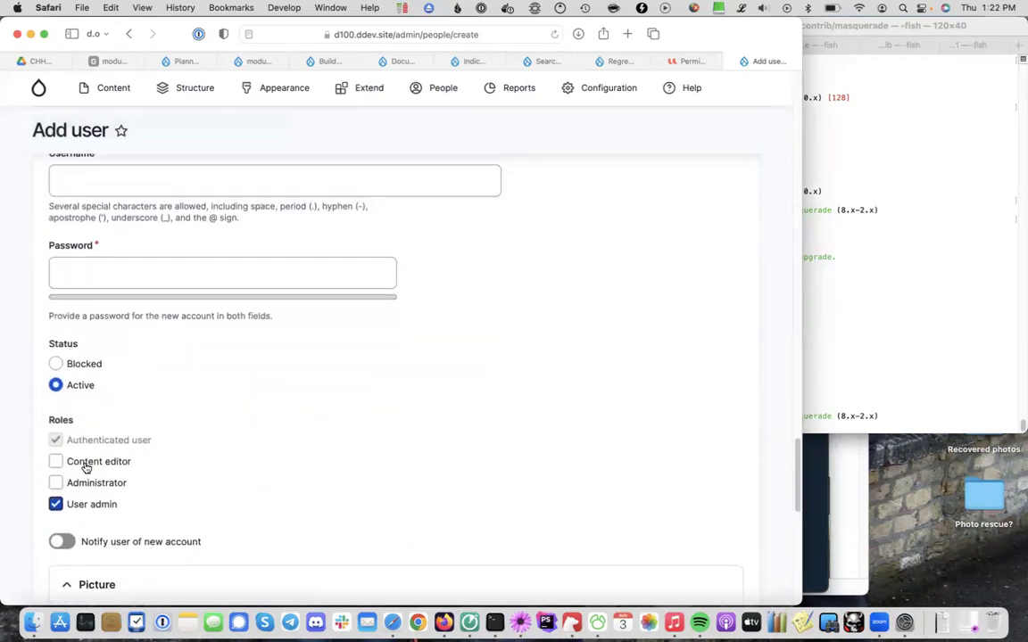
click(89, 172)
key(super+a)
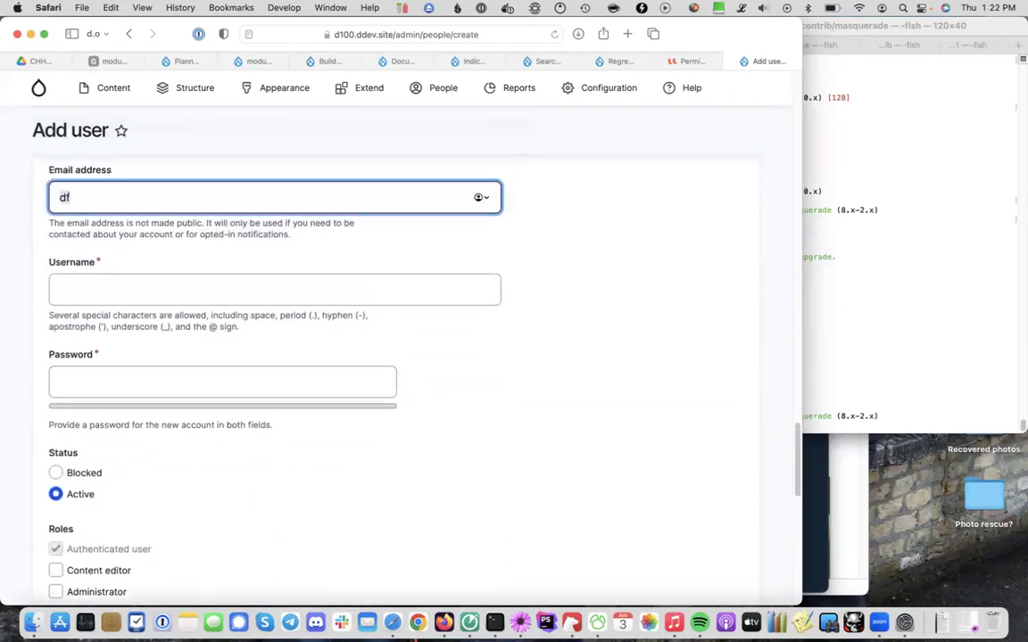
text(useradmin@example.com)
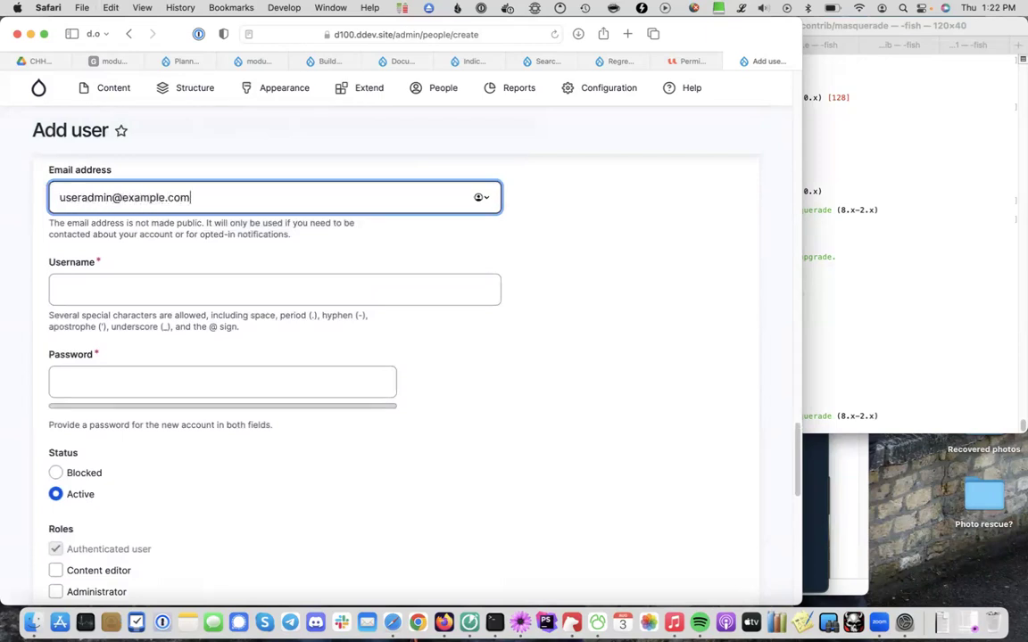
Set the username to 'the user admin' and enter and confirm a password
click(268, 289)
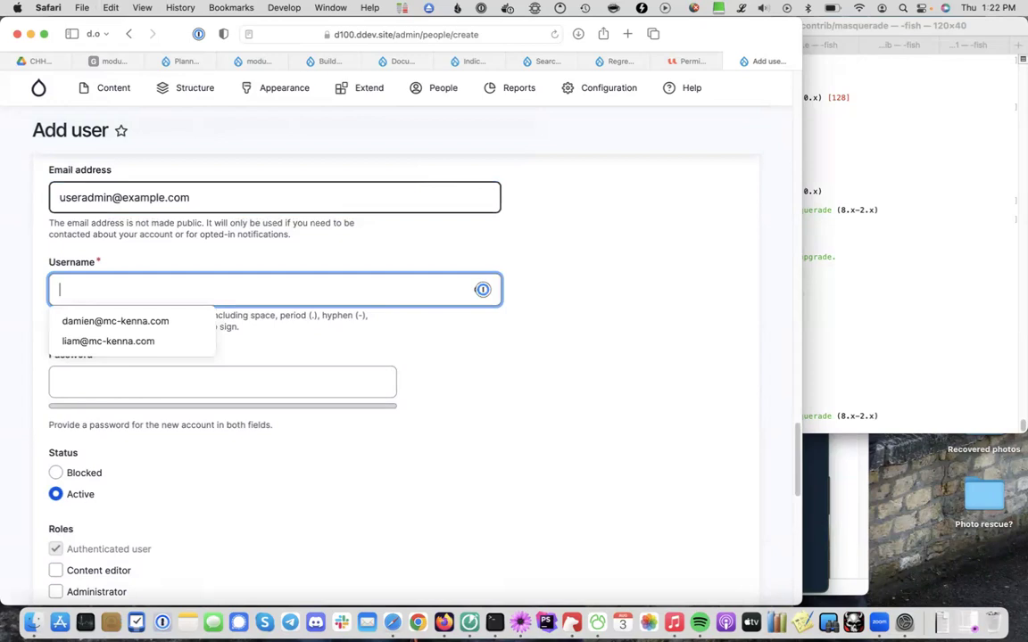
text(user admin)
click(58, 289)
text(the)
key(Tab)
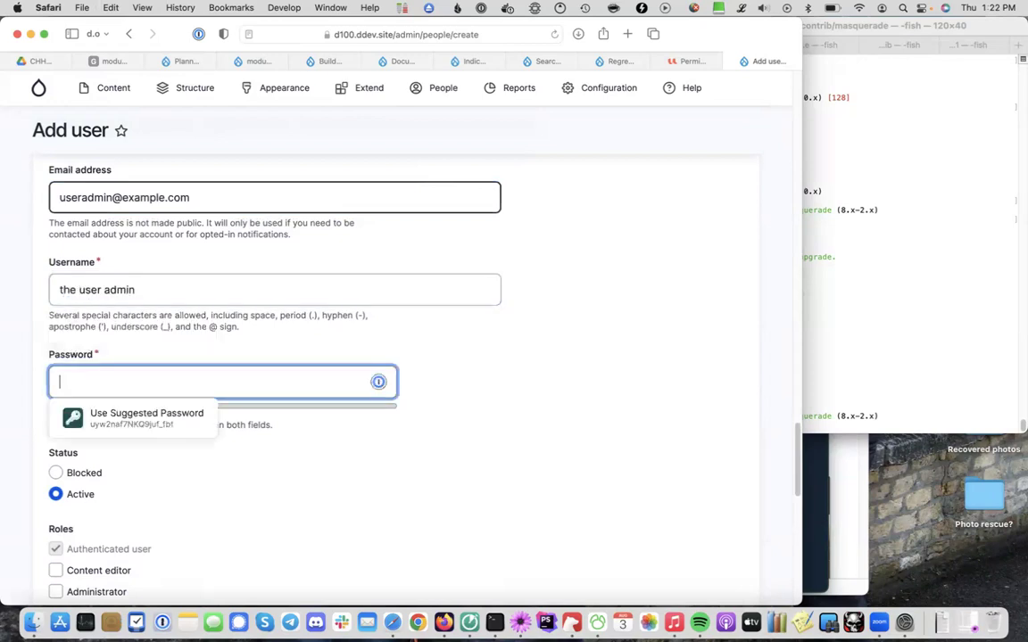
text(adm)
key(Tab)
text(test)
scroll(26, 506, down, 2)
scroll(27, 506, down, 3)
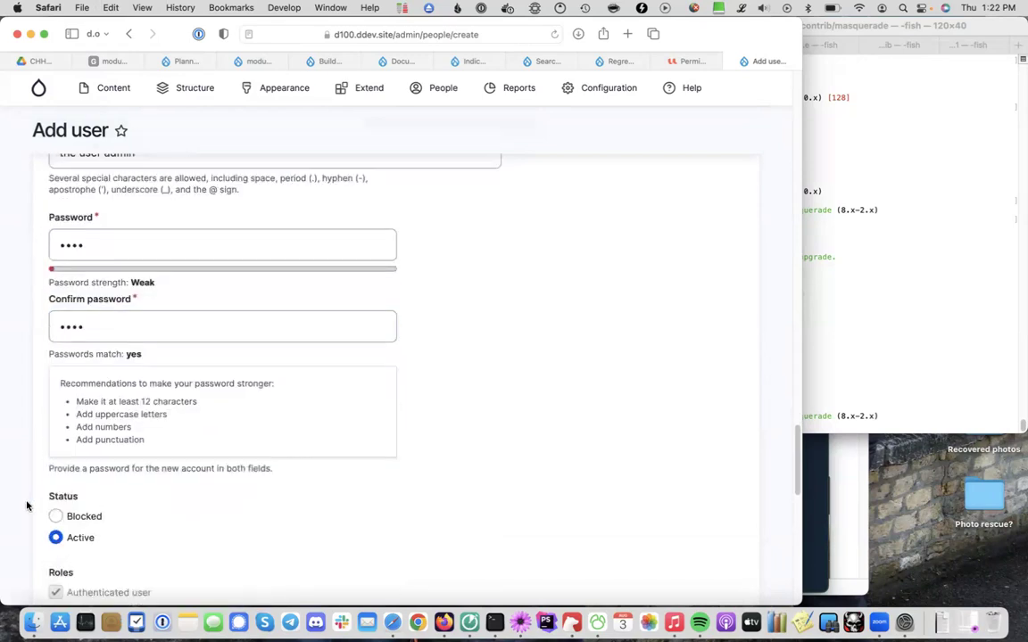
Assign the User admin role, create the account, and return to the People list
click(55, 536)
scroll(98, 554, down, 6)
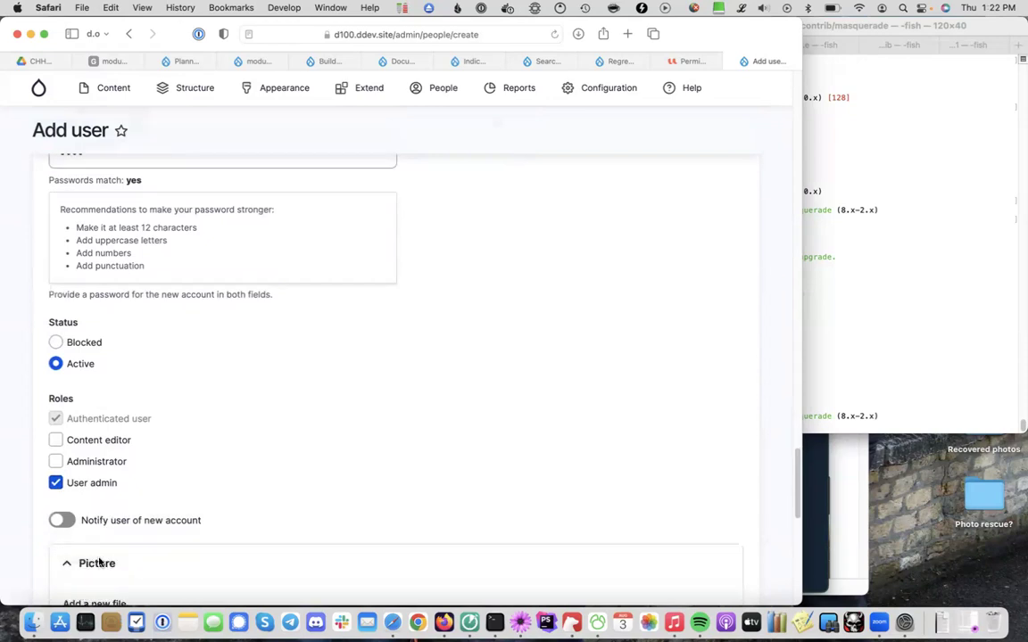
scroll(100, 548, down, 7)
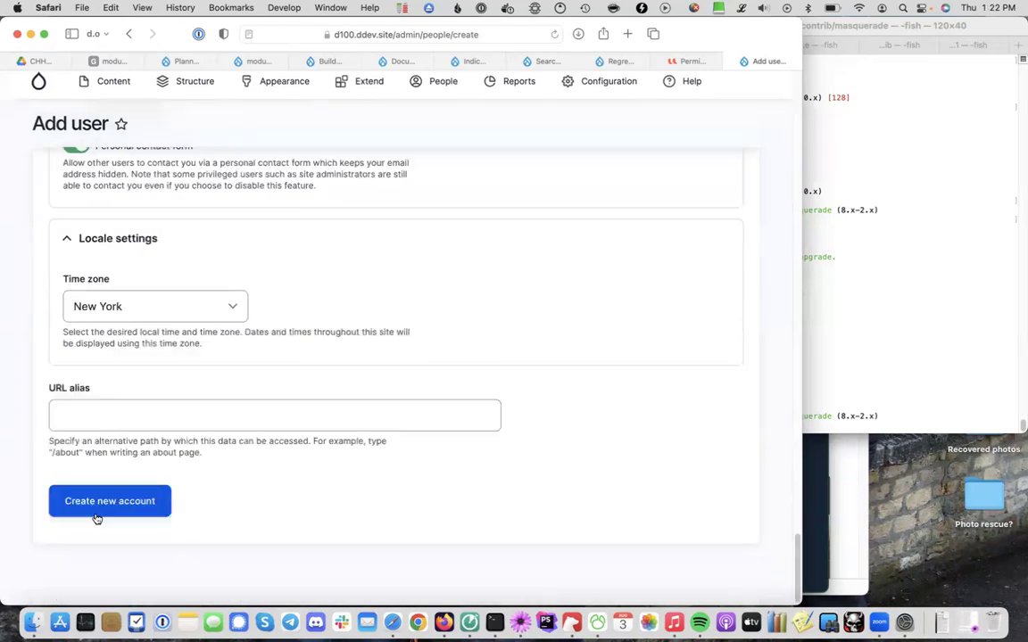
click(98, 504)
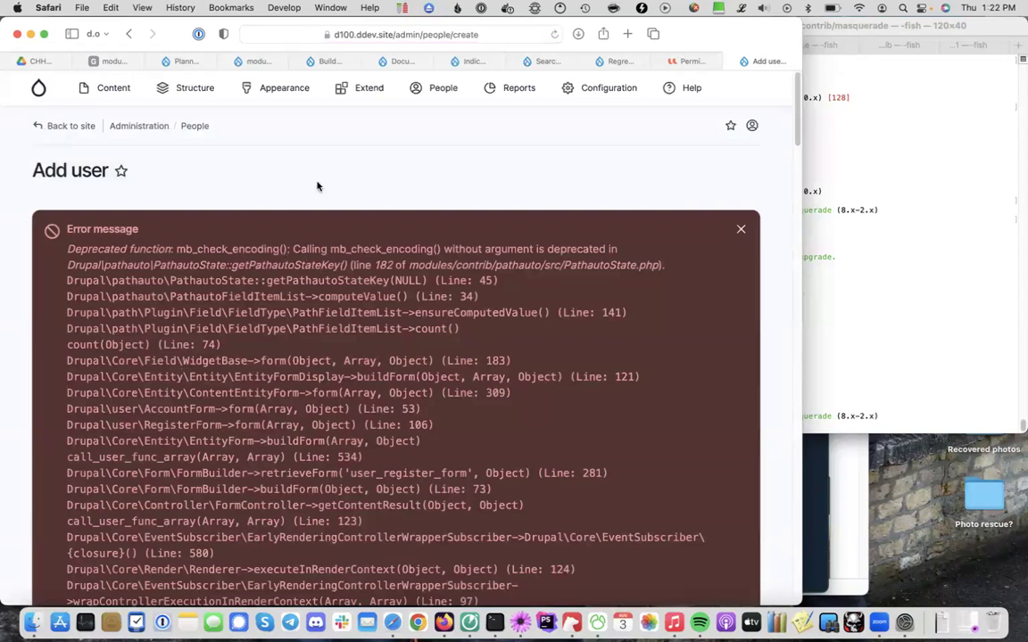
click(198, 129)
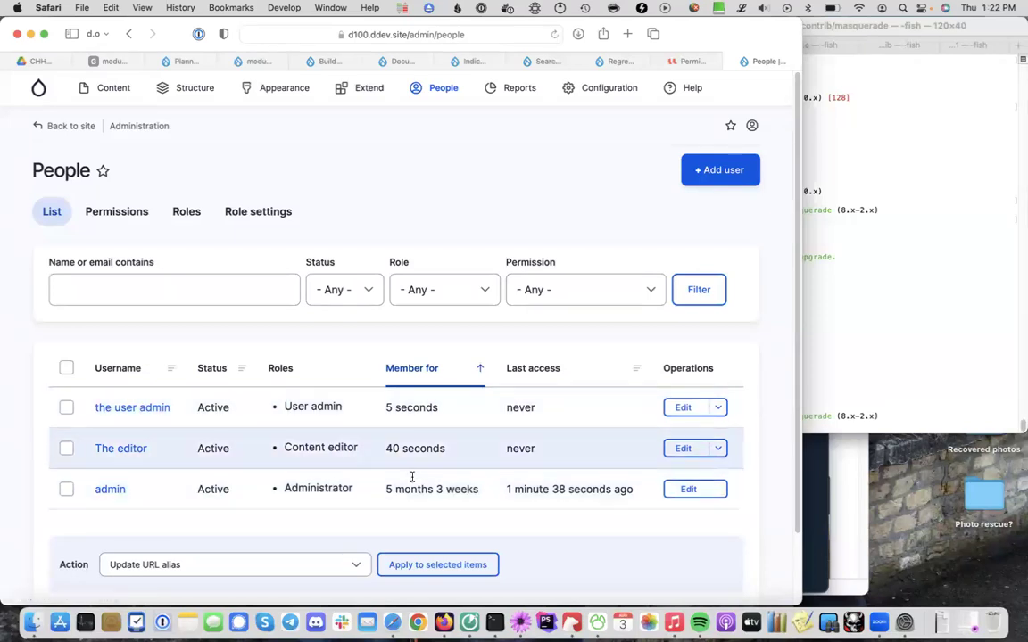
Compare the action menus of The editor and the user admin, ending on The editor's Masquerade as option
click(718, 450)
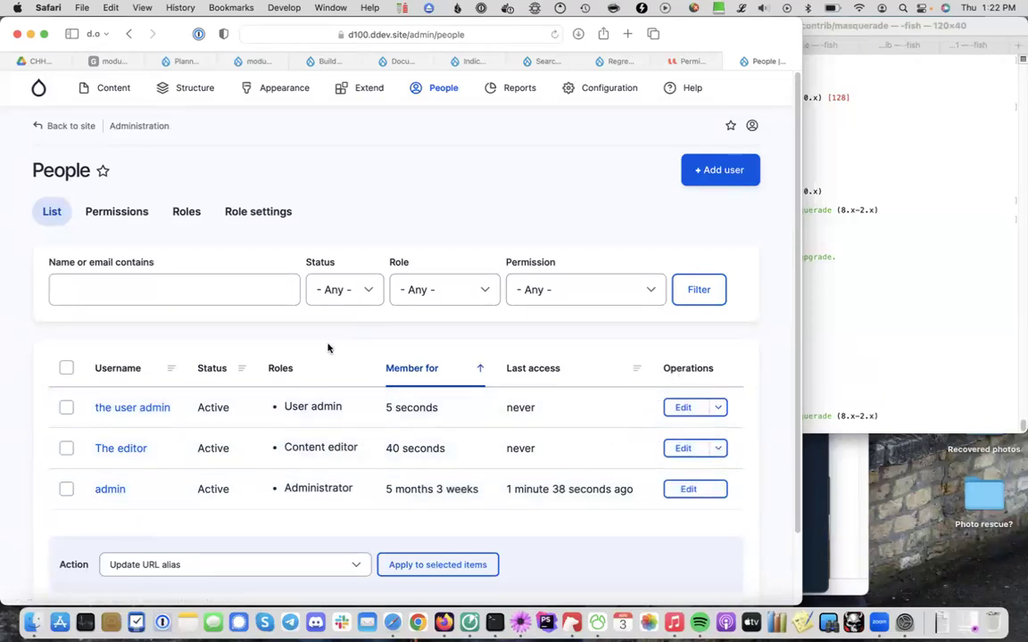
click(719, 407)
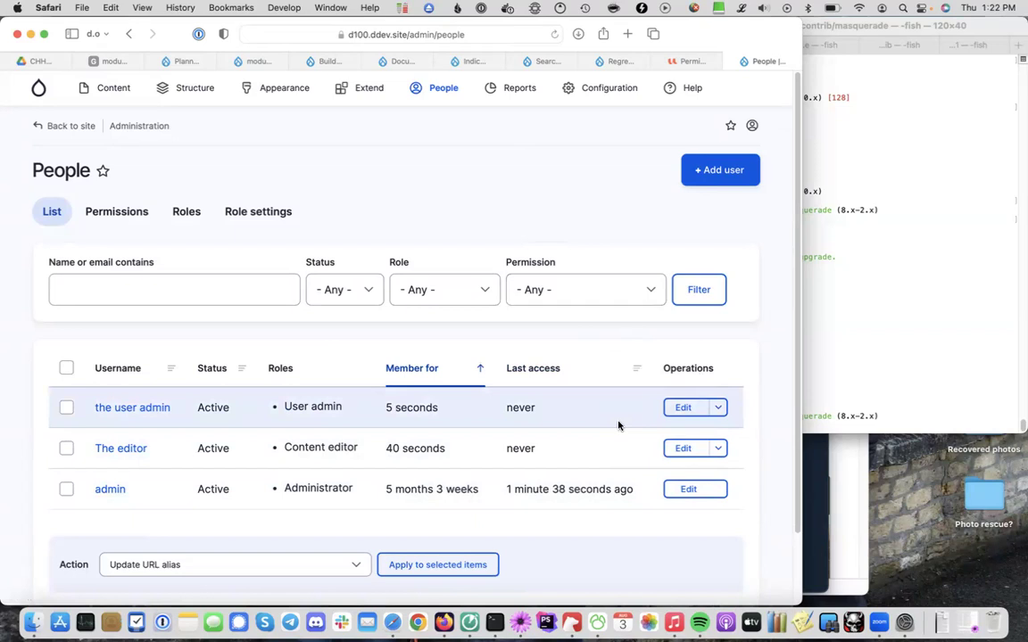
click(719, 409)
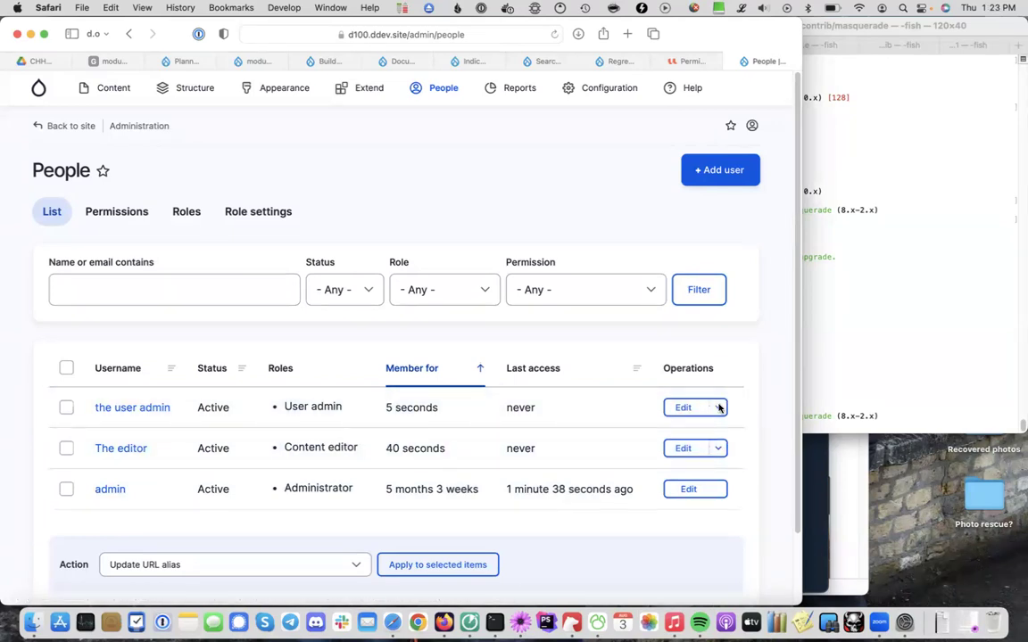
click(719, 448)
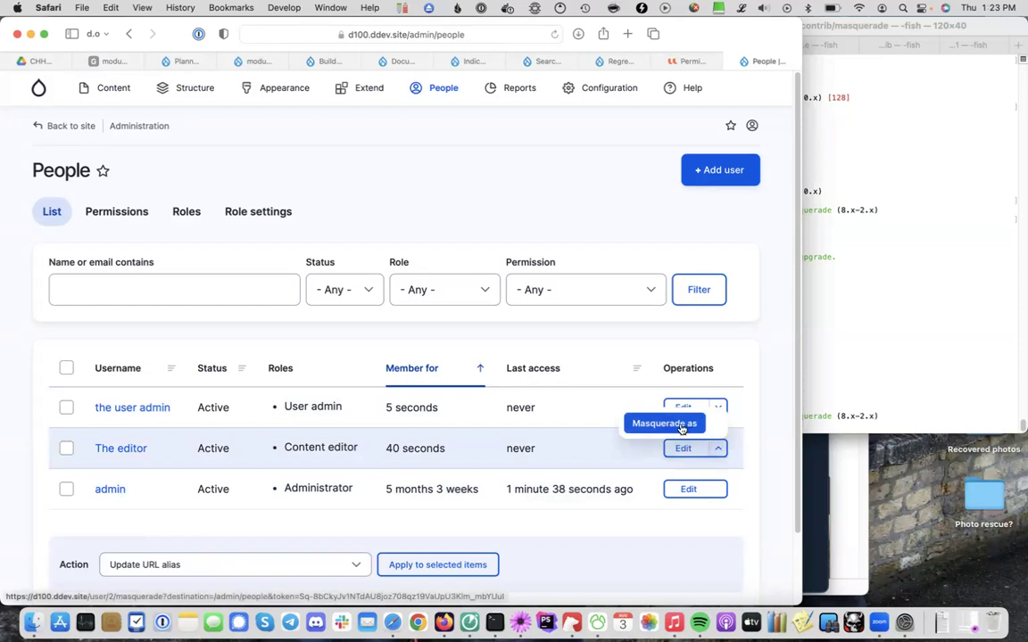
Masquerade as The editor and open the Content overview list
click(680, 427)
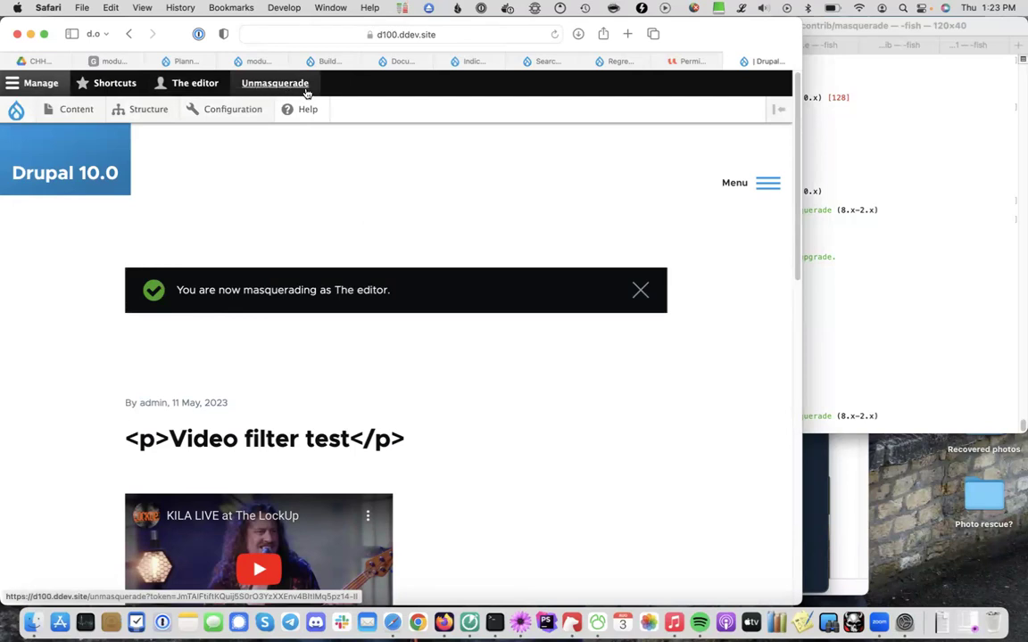
click(76, 111)
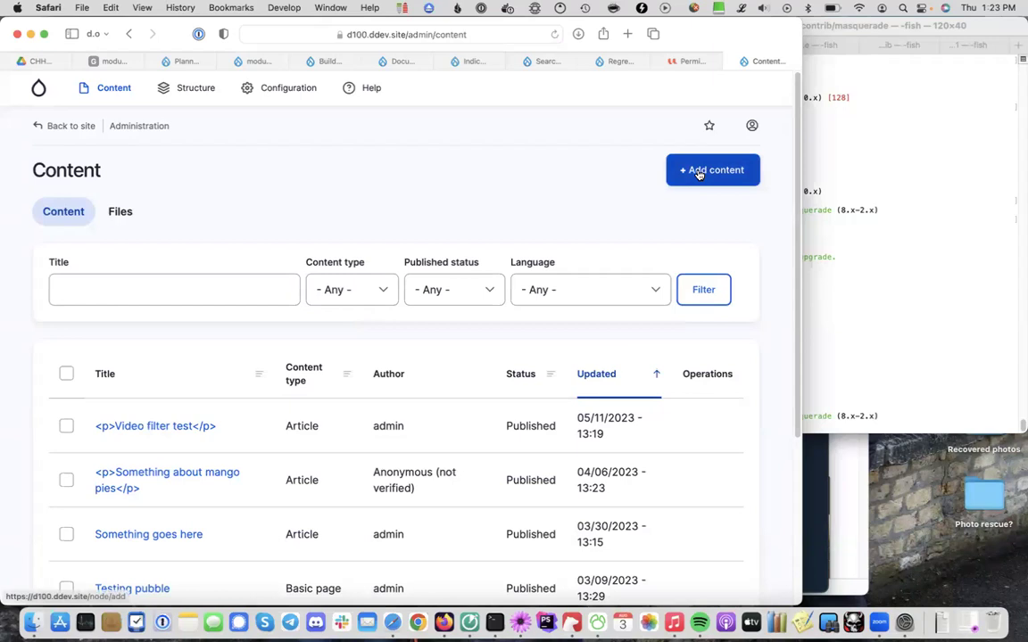
Start a new Article, hiding the debugging panel that covers the form
click(699, 173)
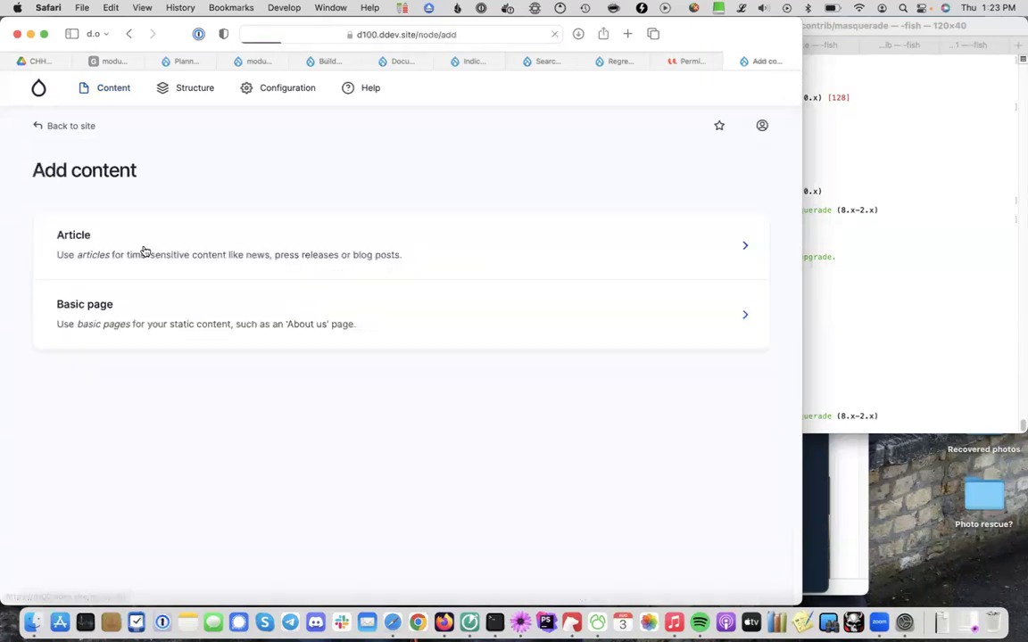
click(128, 247)
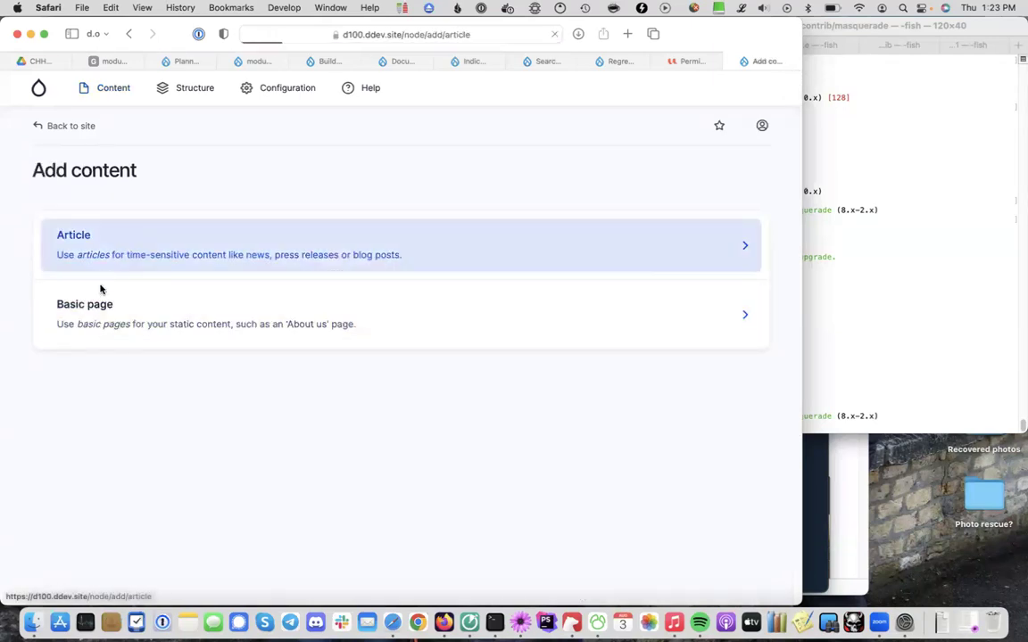
click(179, 270)
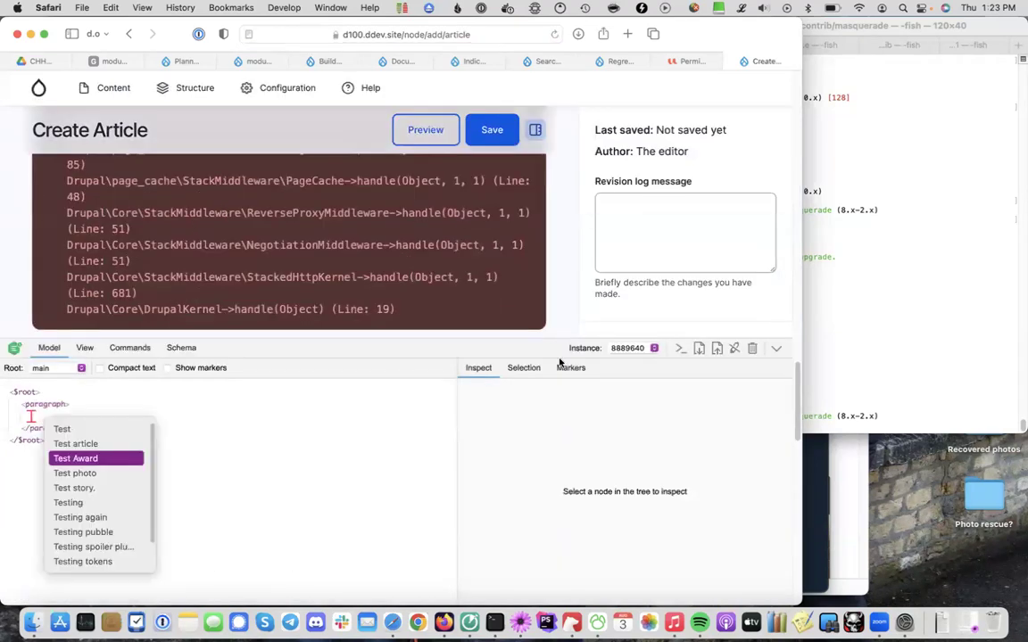
click(776, 349)
click(316, 323)
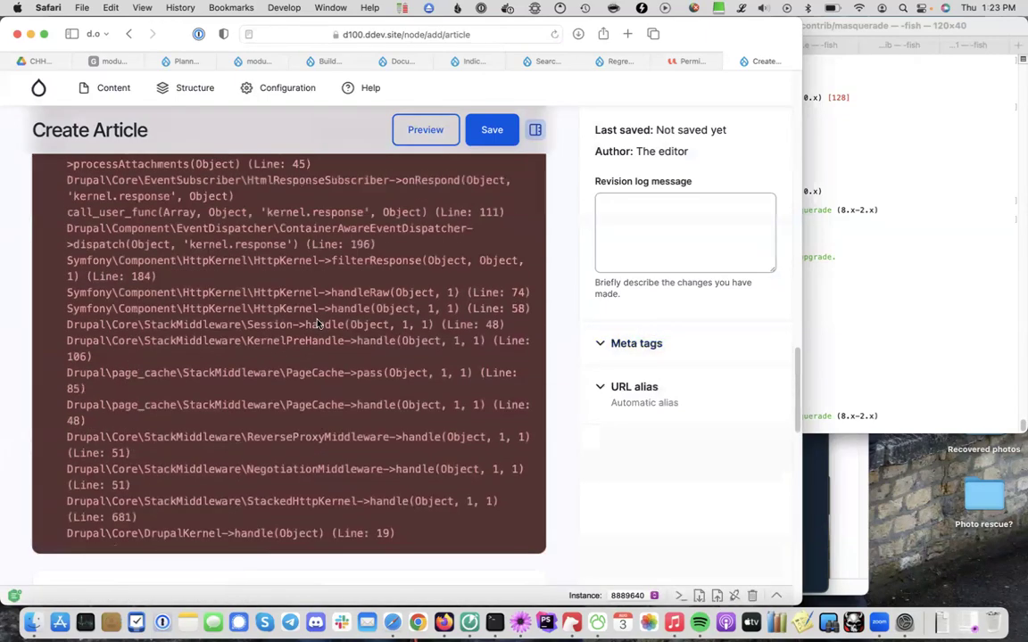
scroll(317, 324, up, 10)
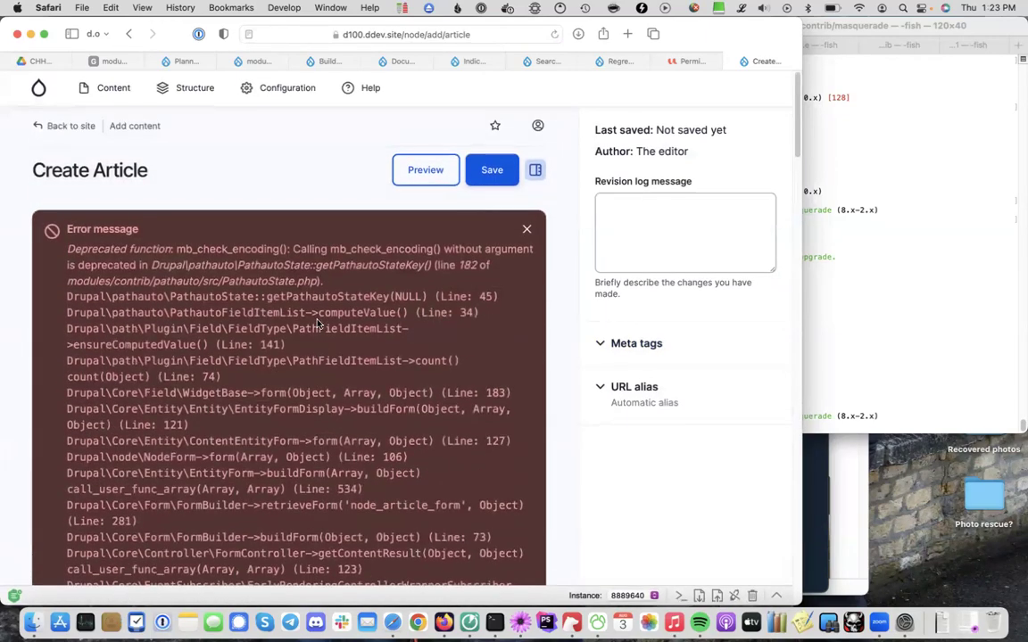
scroll(316, 324, down, 15)
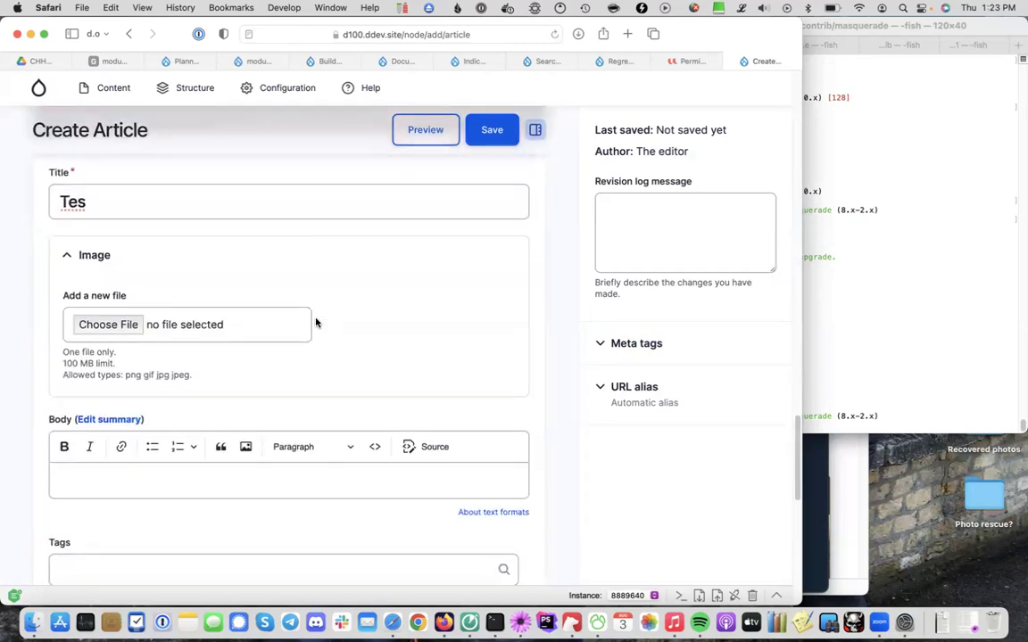
scroll(303, 317, up, 2)
Title it 'Test content', add body 'some stuff here.', save, and dismiss the deprecation error
click(255, 302)
text(t content.)
key(BackSpace)
scroll(244, 433, down, 5)
click(225, 374)
text(some stuff here.)
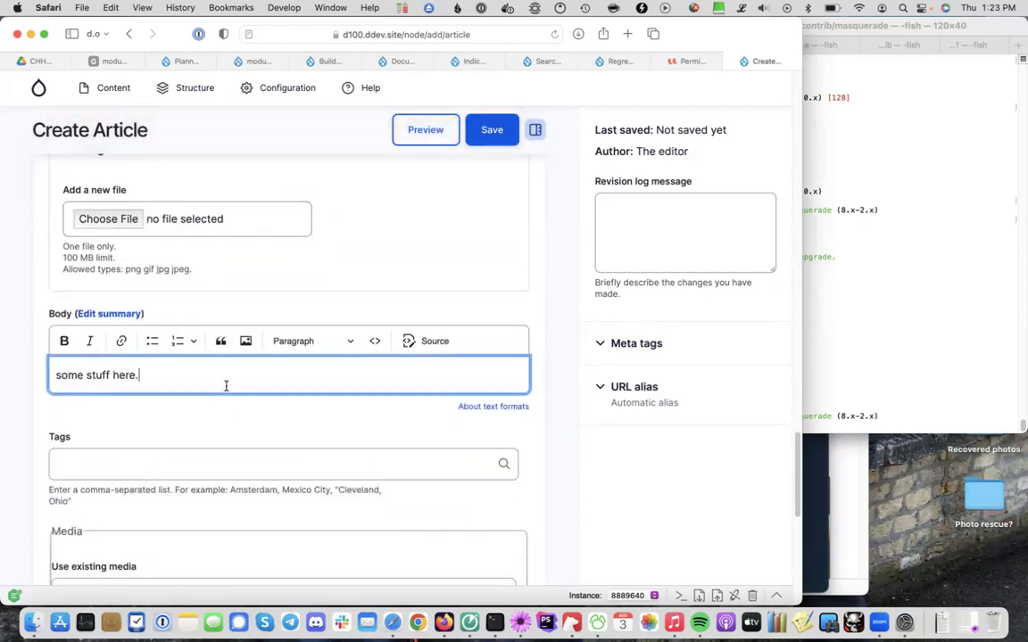
scroll(224, 385, down, 3)
scroll(224, 390, up, 10)
click(499, 130)
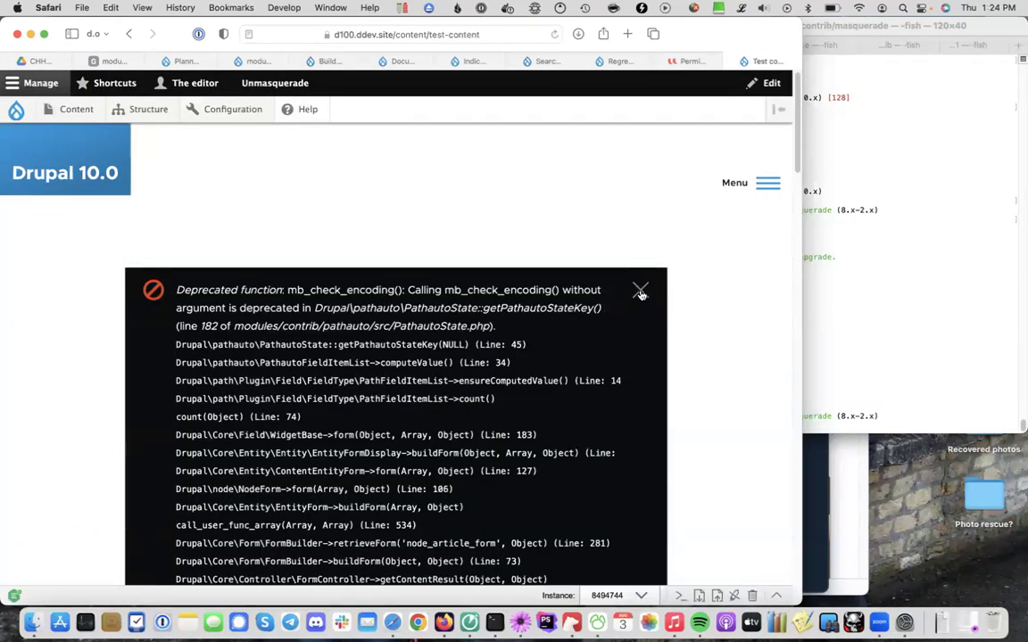
click(640, 289)
scroll(355, 226, down, 1)
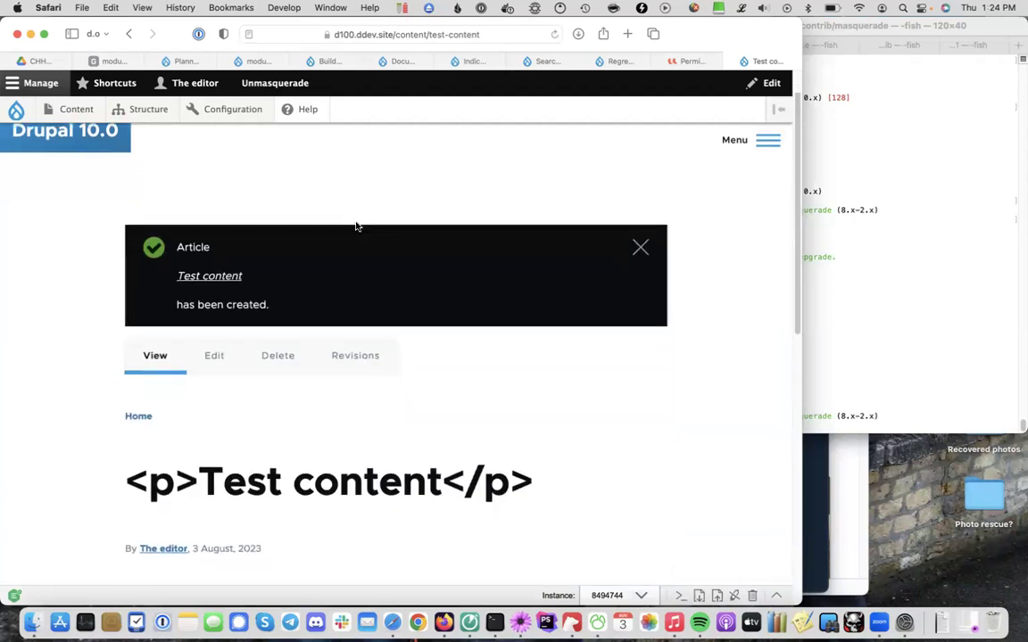
scroll(356, 226, up, 1)
mouse_move(219, 112)
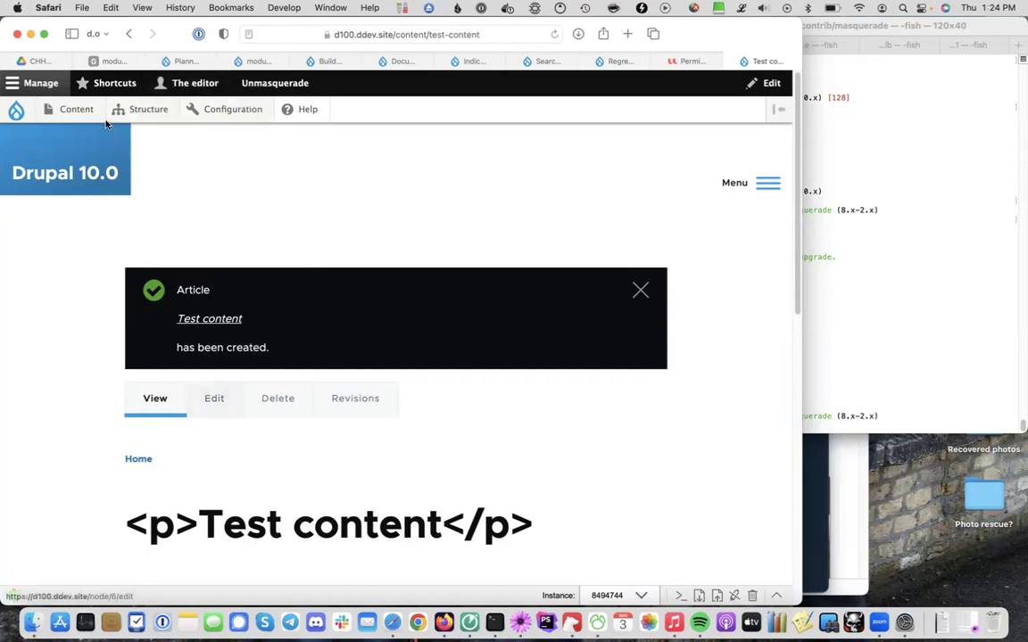
mouse_move(75, 109)
mouse_move(85, 141)
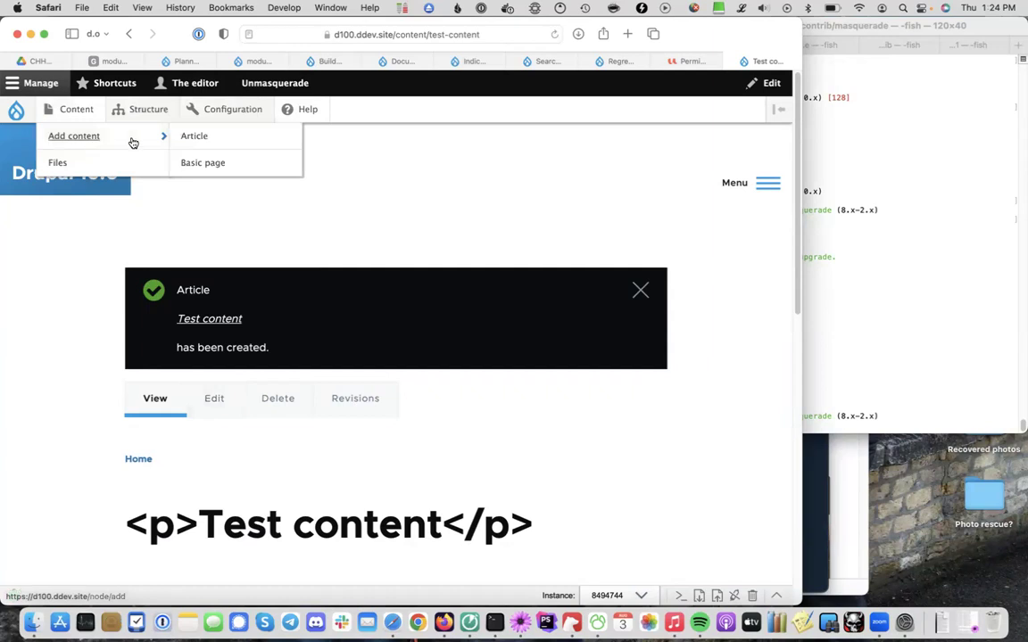
click(191, 137)
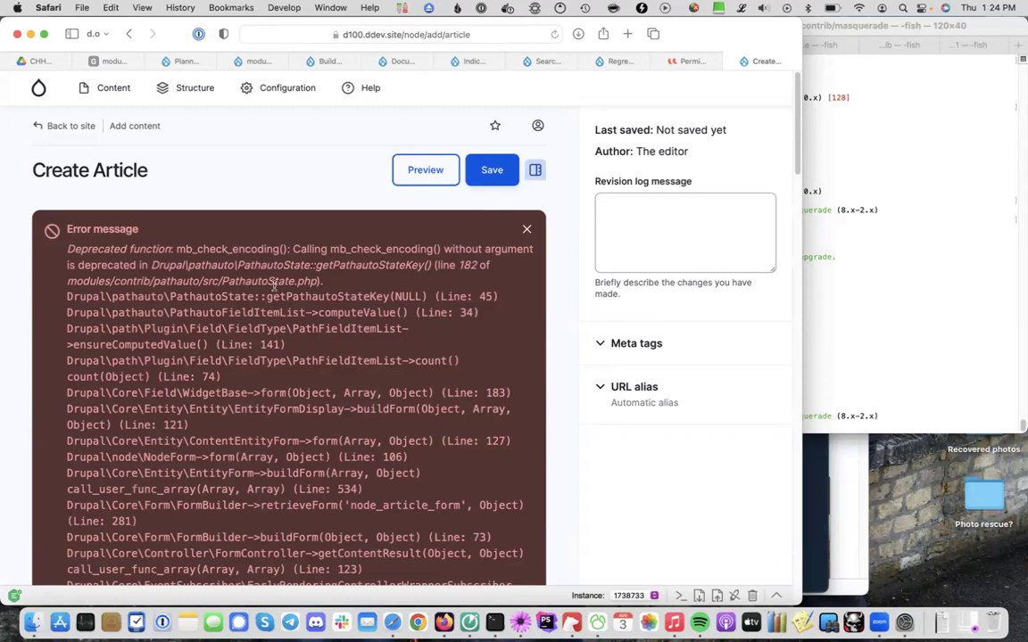
click(526, 229)
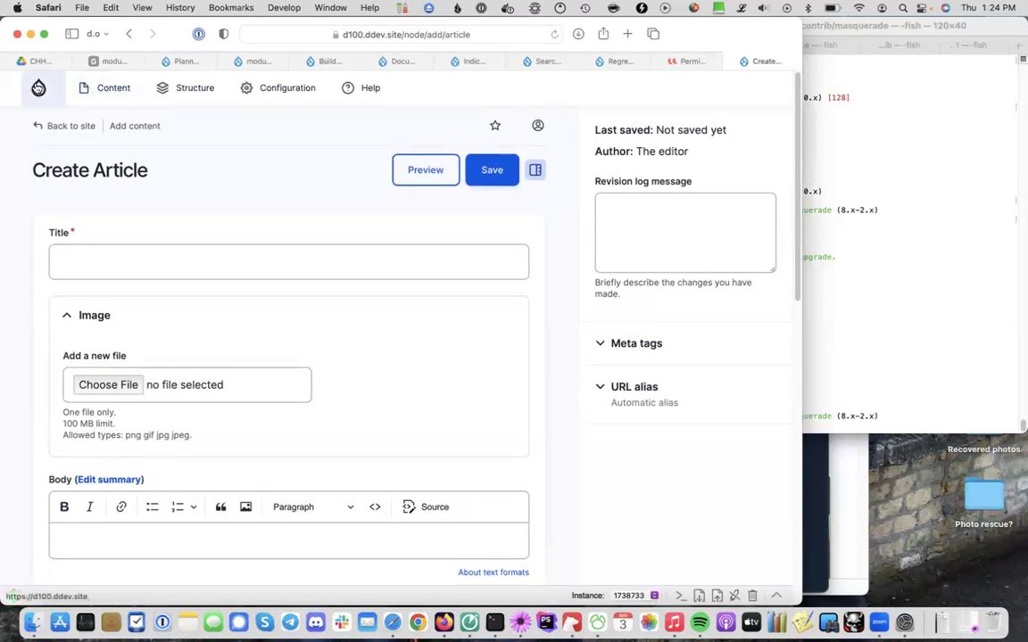
mouse_move(38, 89)
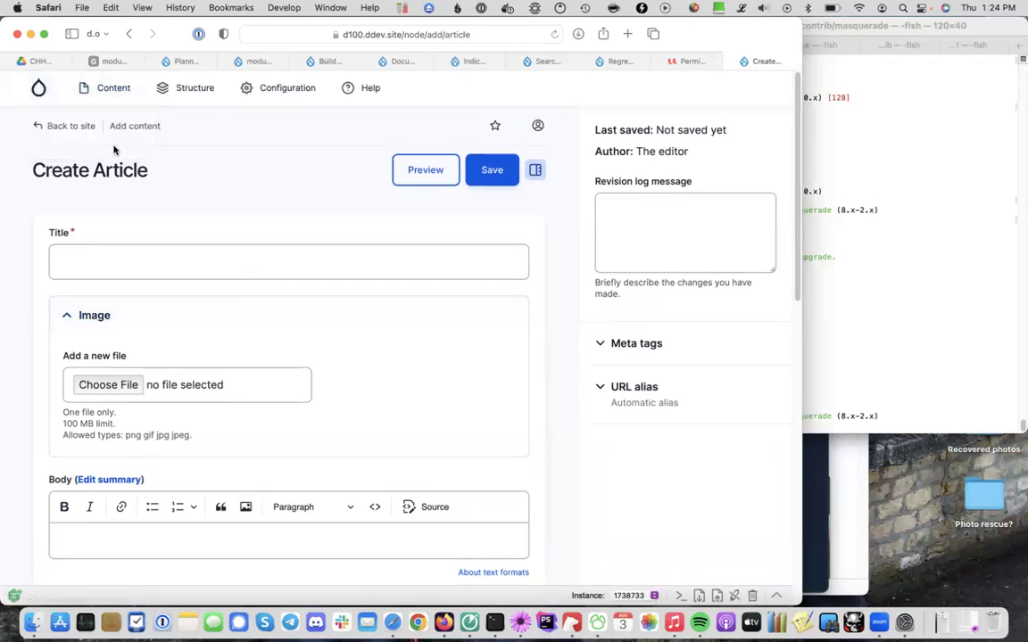
click(59, 130)
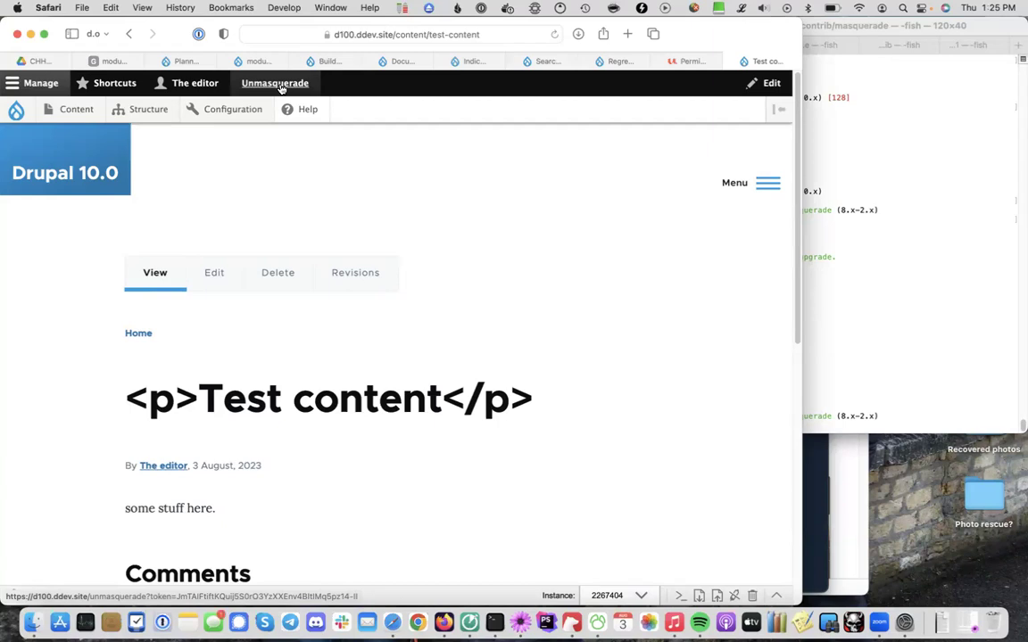
Unmasquerade back to the admin account and open the People > Permissions page
click(275, 84)
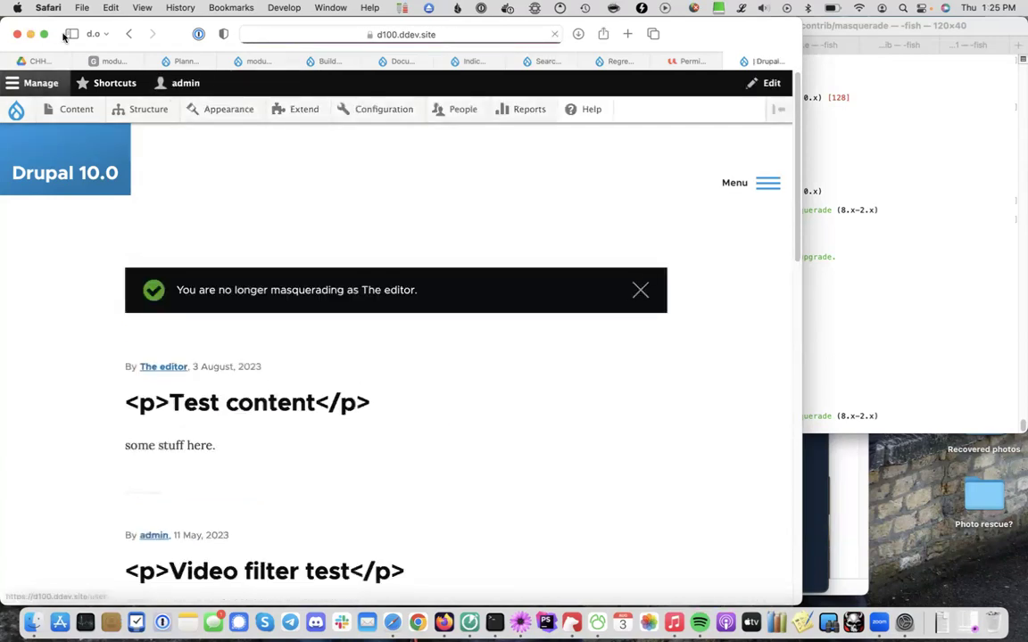
click(639, 290)
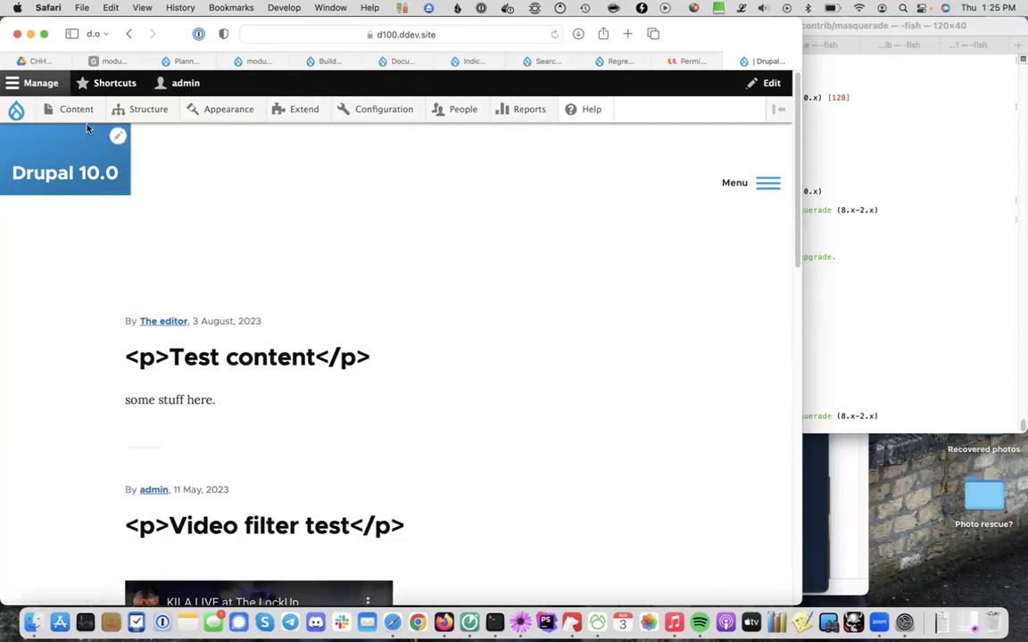
mouse_move(82, 114)
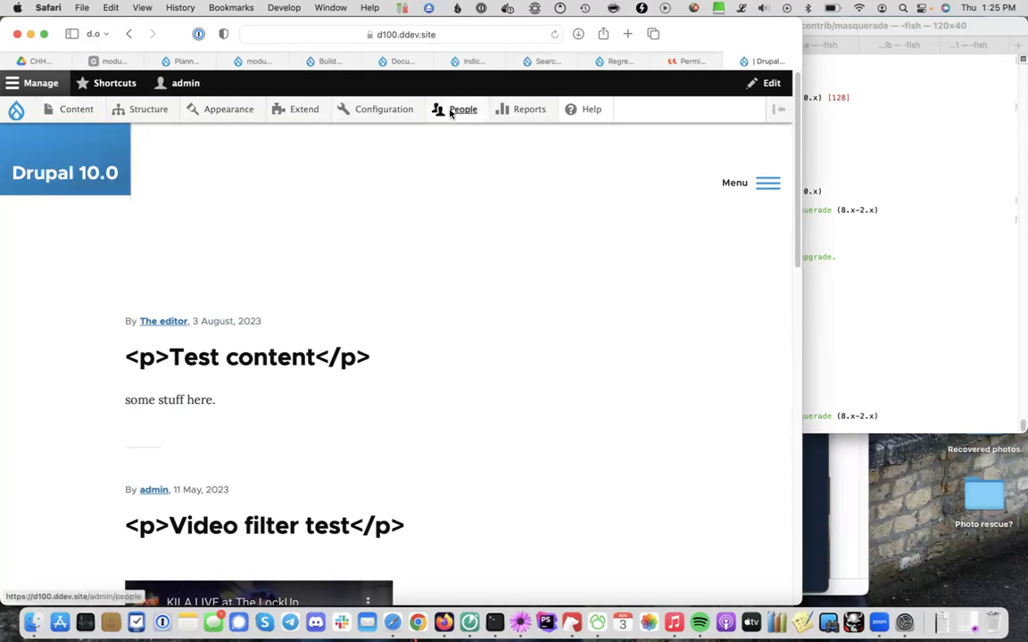
click(454, 108)
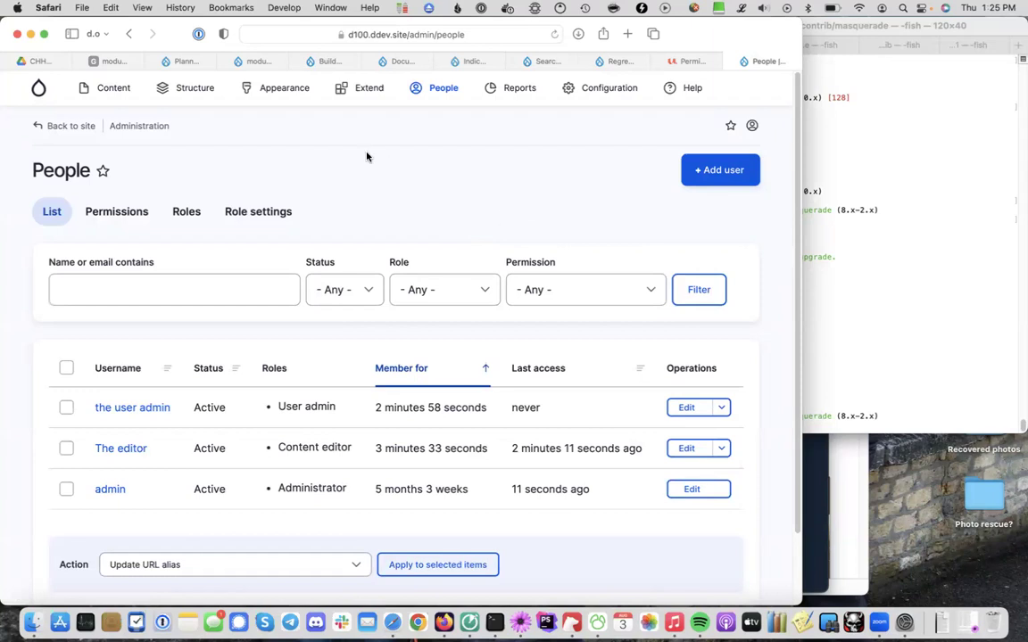
mouse_move(445, 94)
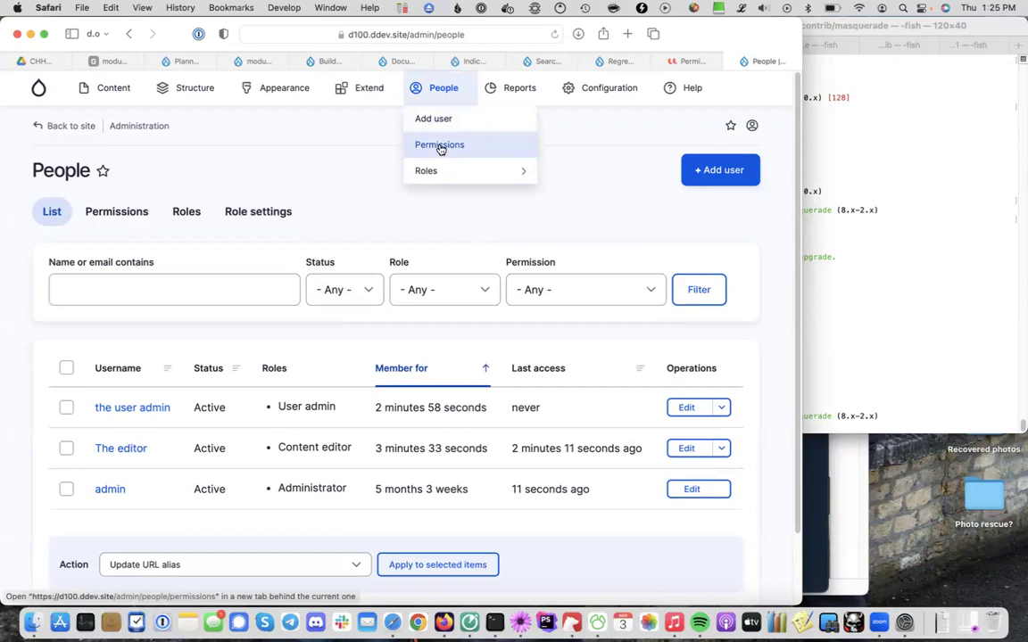
click(439, 146)
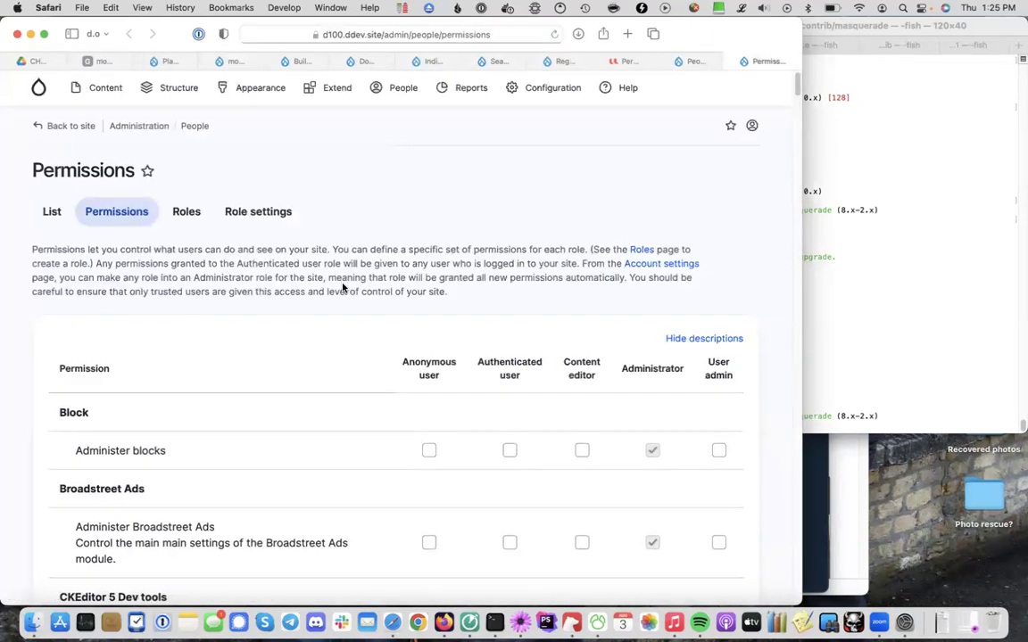
Grant the User admin role permission to use the toolbar
scroll(455, 254, down, 20)
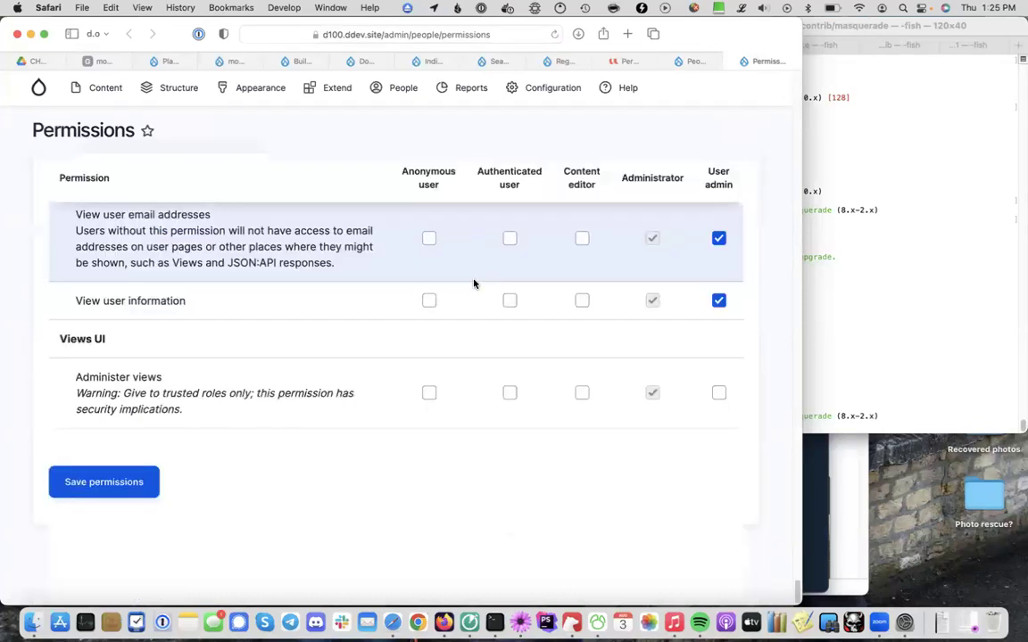
scroll(473, 282, up, 8)
scroll(474, 283, up, 6)
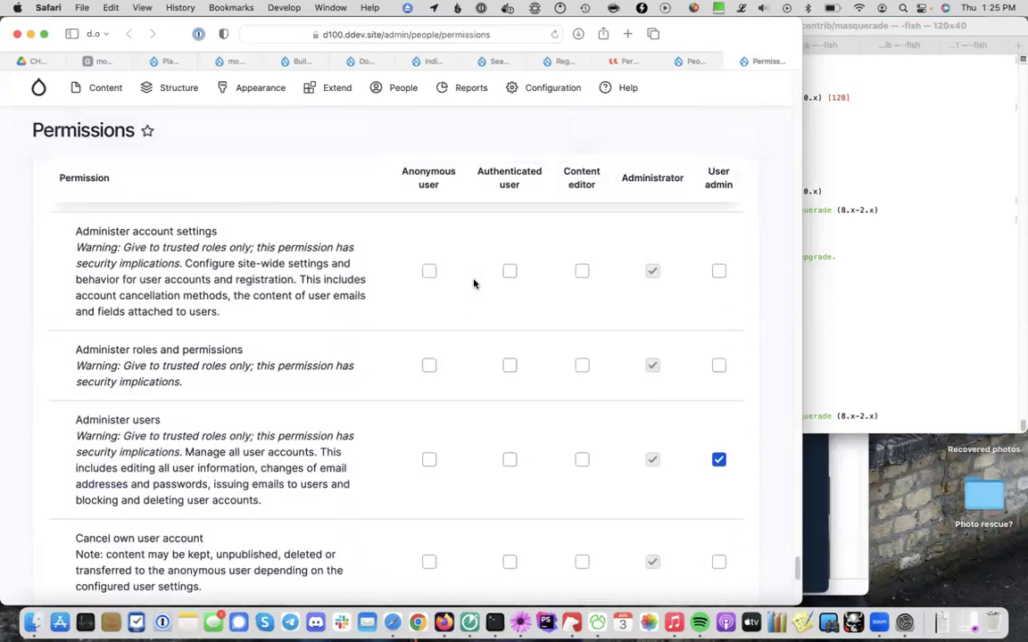
scroll(474, 284, up, 8)
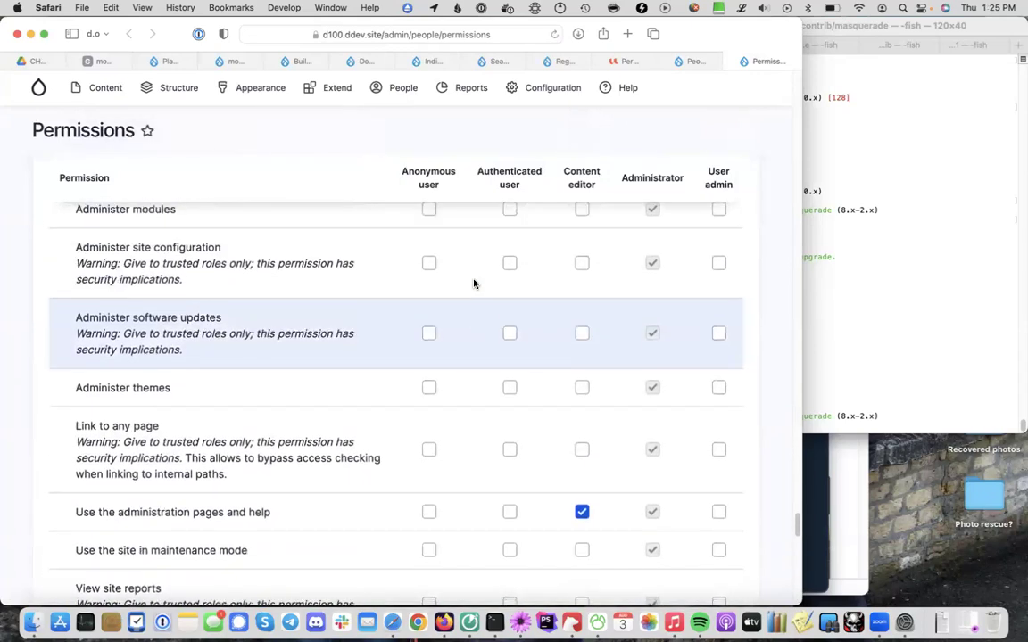
scroll(473, 282, down, 3)
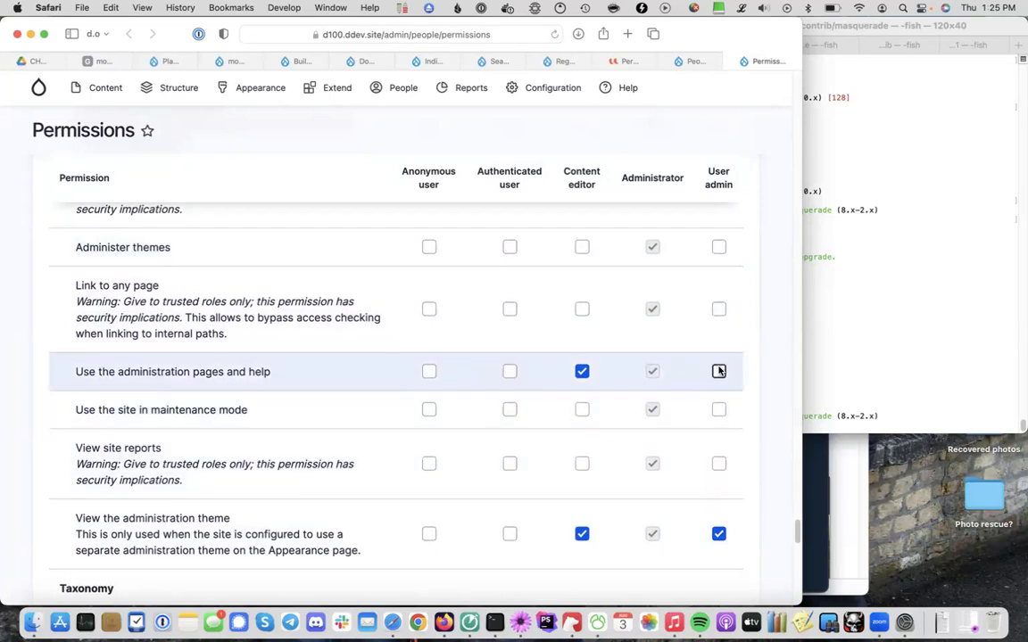
scroll(718, 372, down, 10)
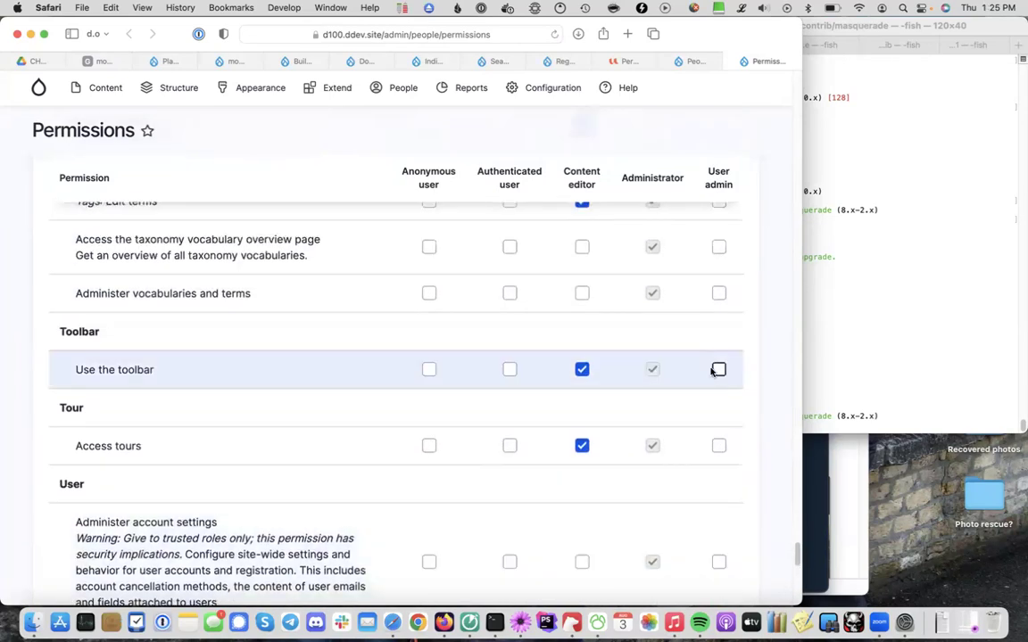
click(718, 369)
Grant User admin 'Use the administration pages and help' and save the permissions
scroll(686, 324, up, 2)
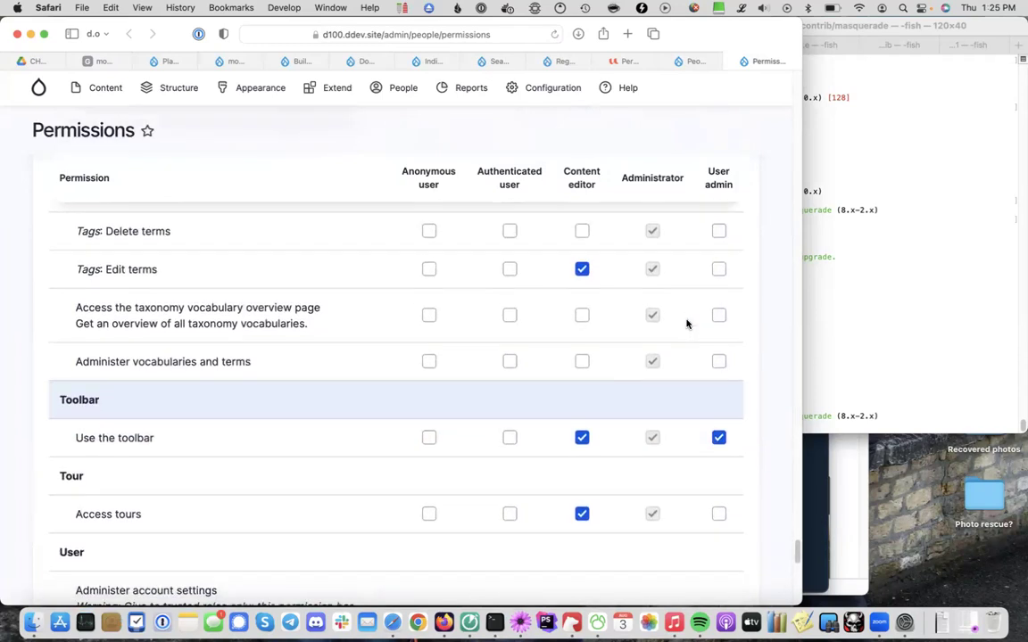
scroll(686, 324, up, 6)
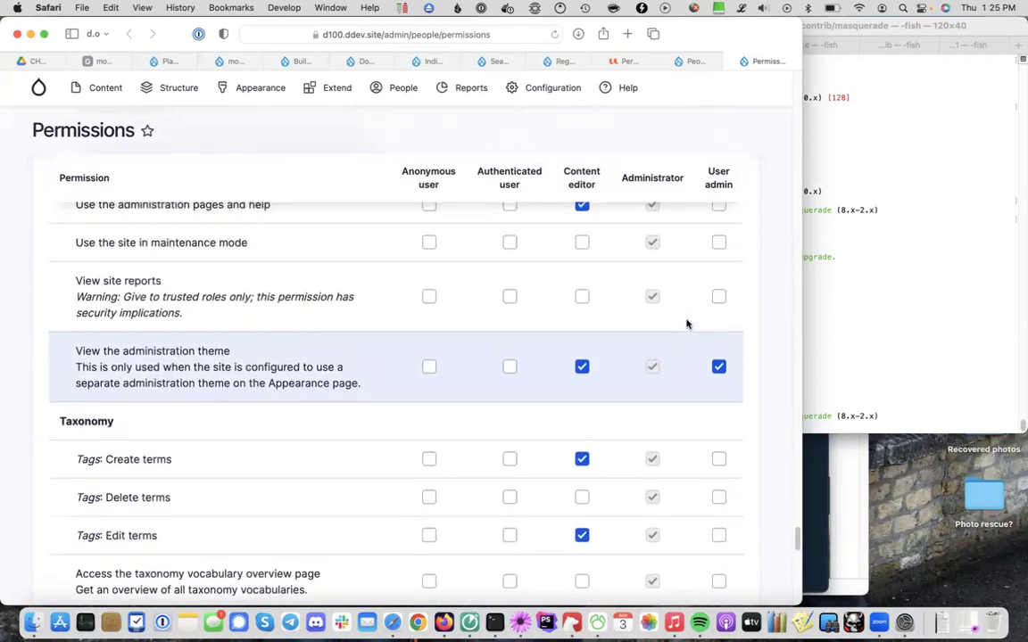
scroll(686, 323, up, 7)
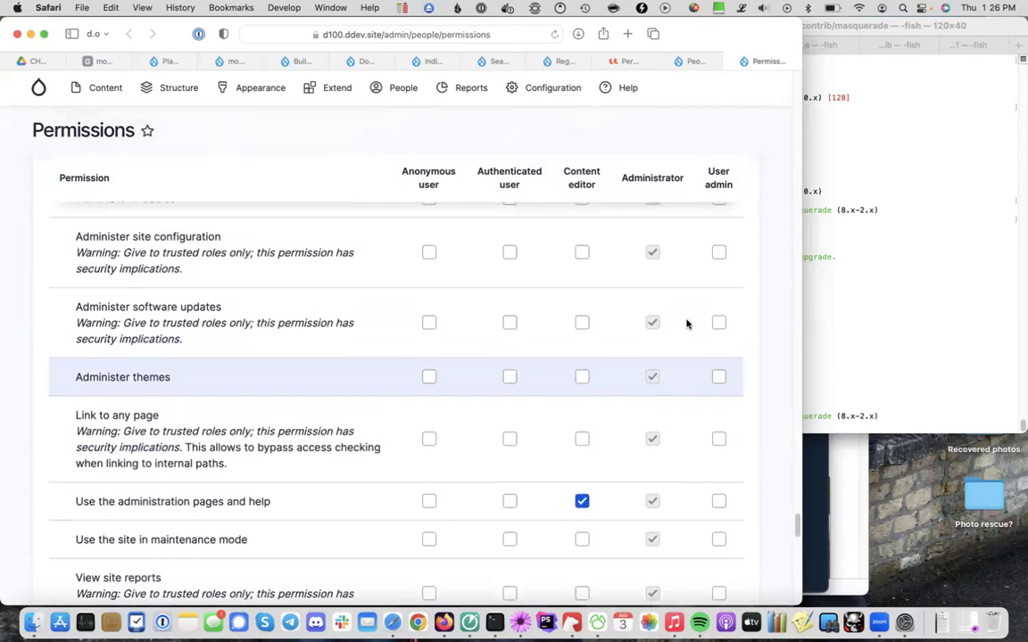
scroll(686, 323, up, 2)
scroll(686, 324, up, 1)
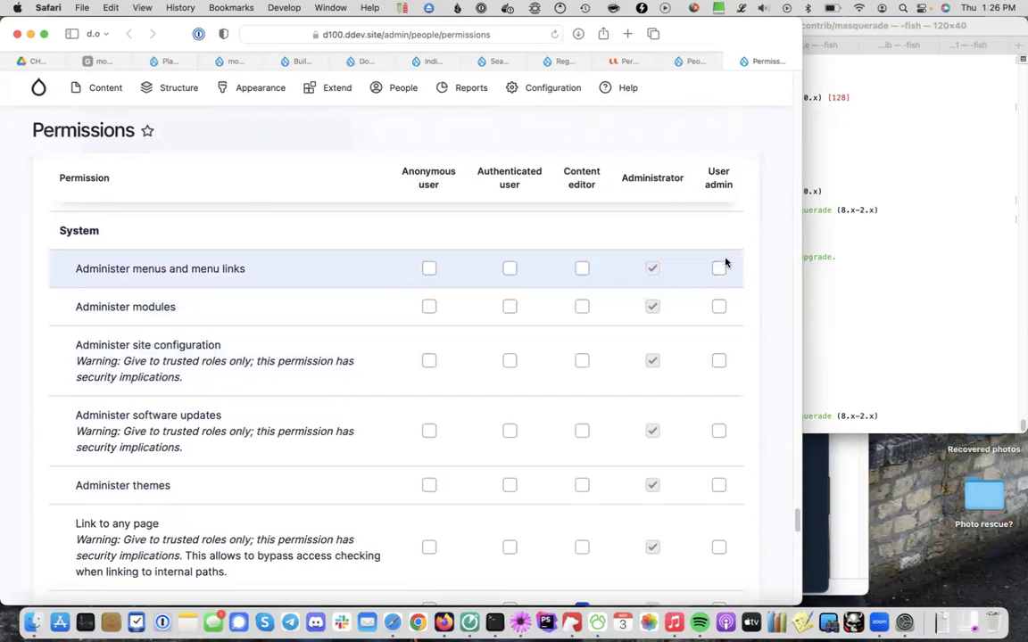
scroll(729, 328, down, 2)
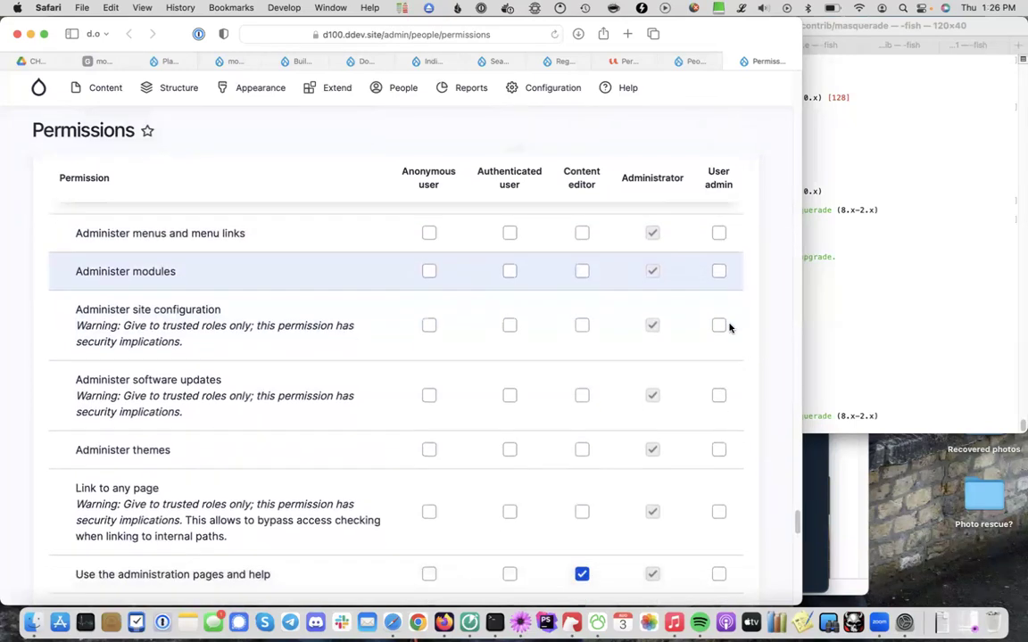
scroll(729, 329, down, 5)
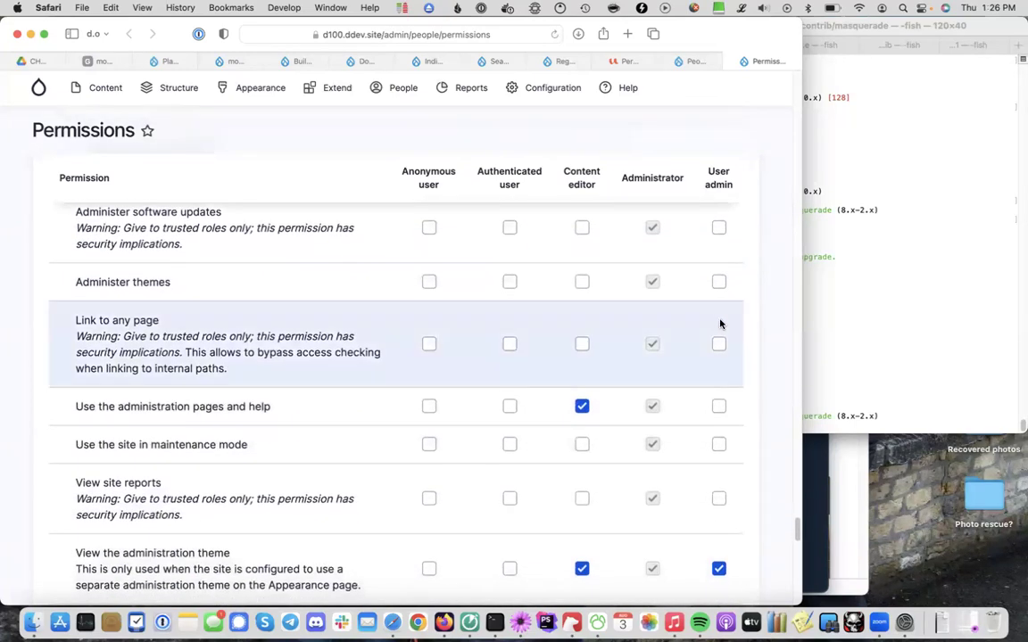
click(718, 406)
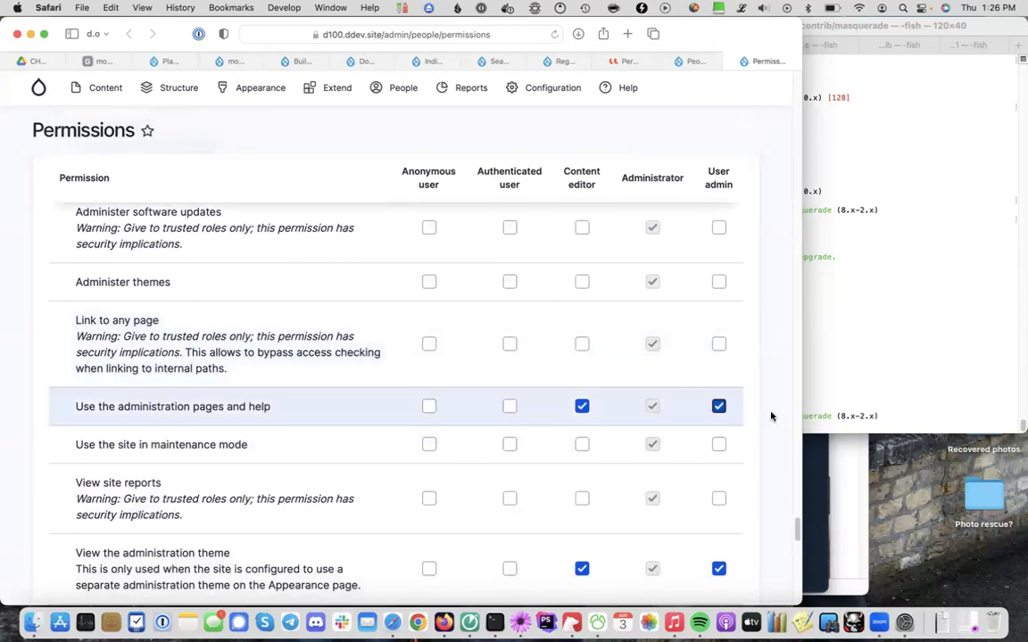
scroll(628, 419, down, 15)
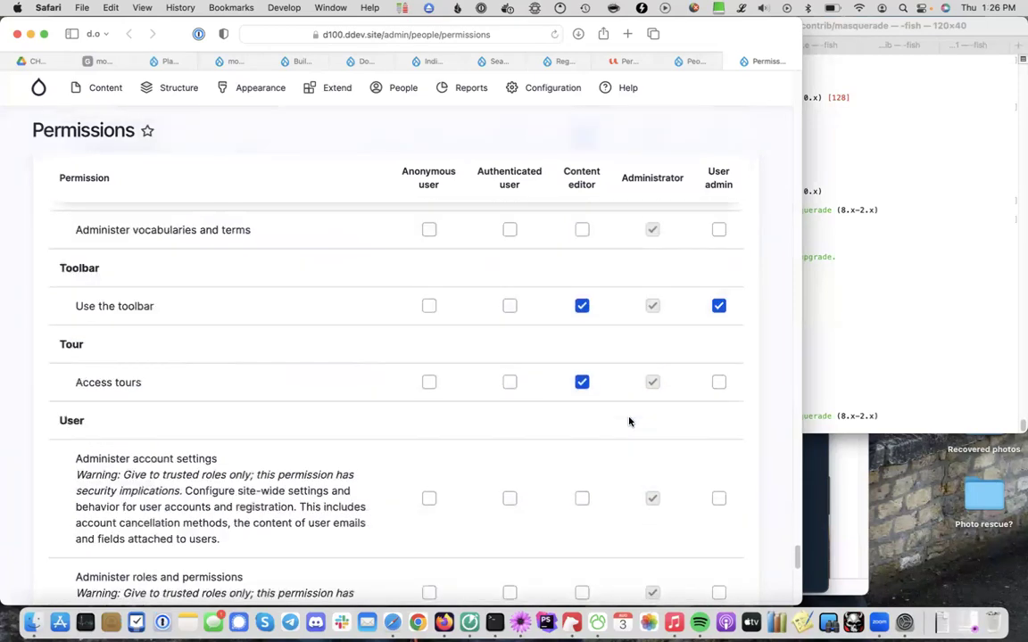
click(107, 487)
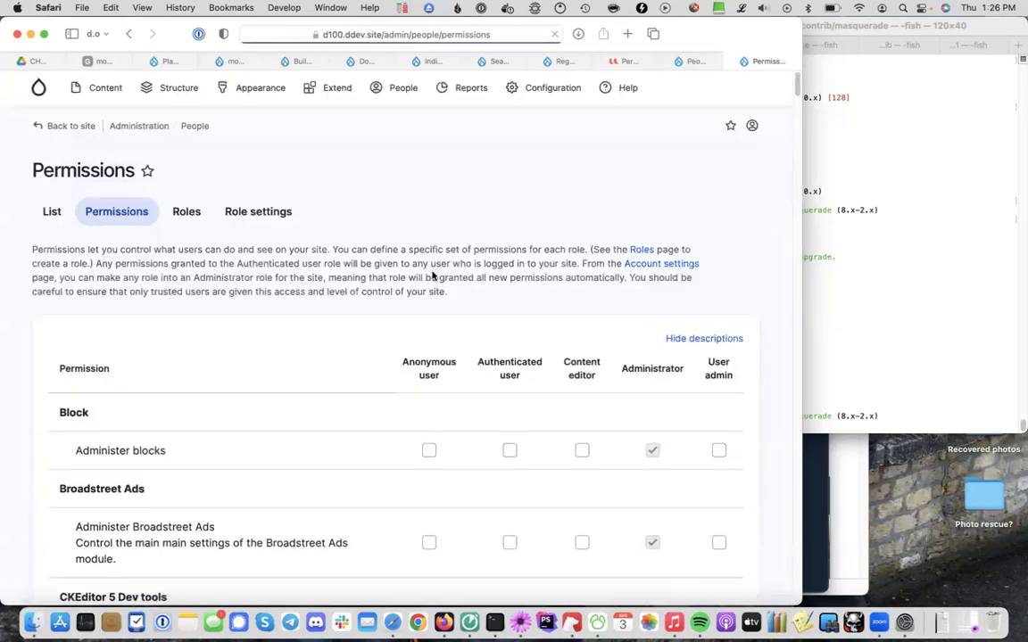
Note the user admin's username in the People list, then log out of the administrator account
click(50, 212)
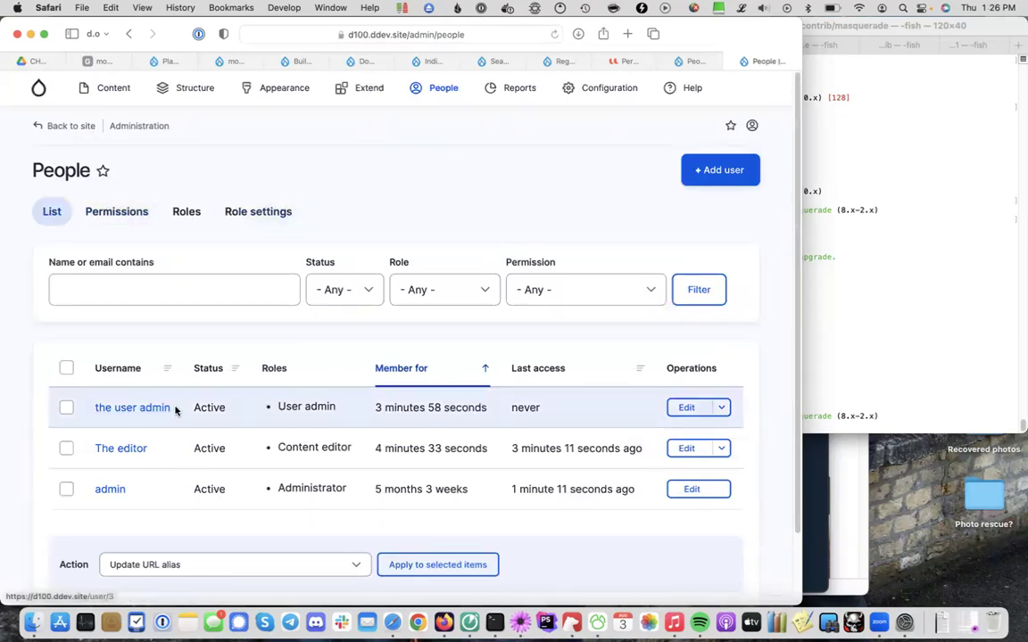
drag(171, 409, 90, 409)
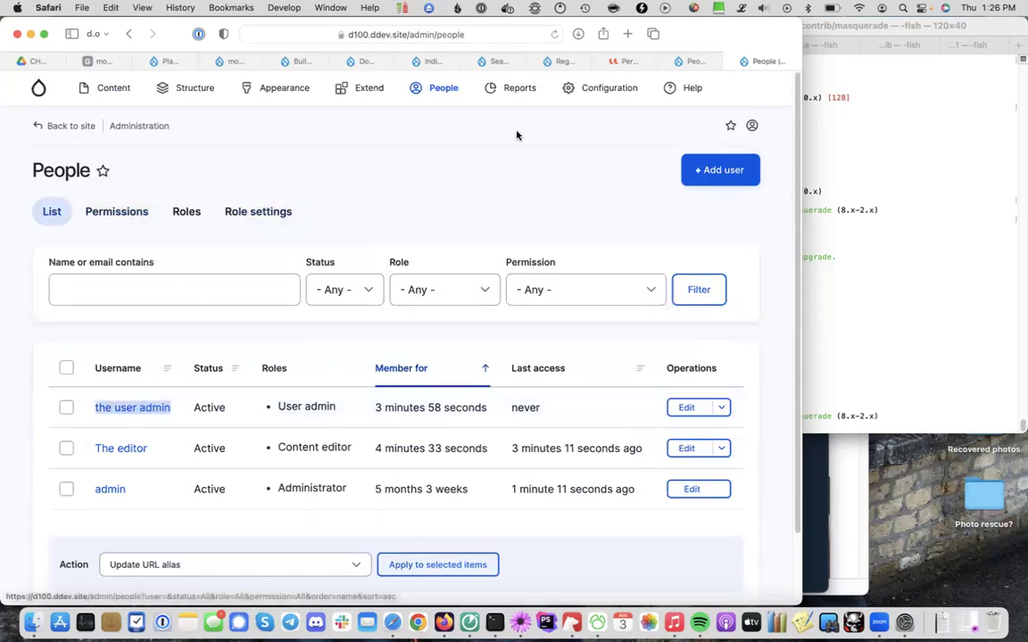
mouse_move(760, 116)
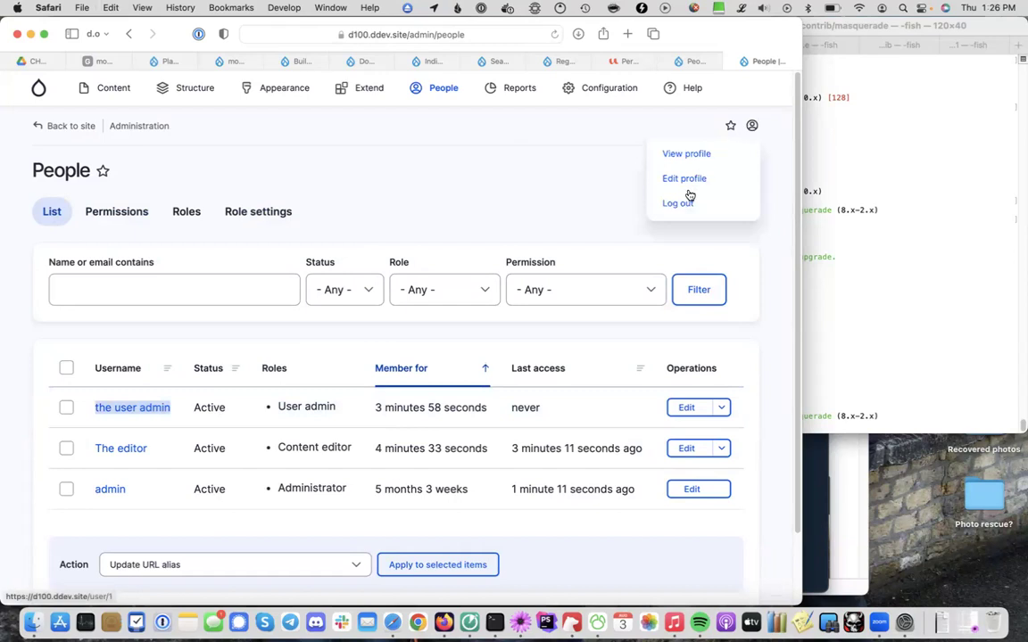
click(688, 202)
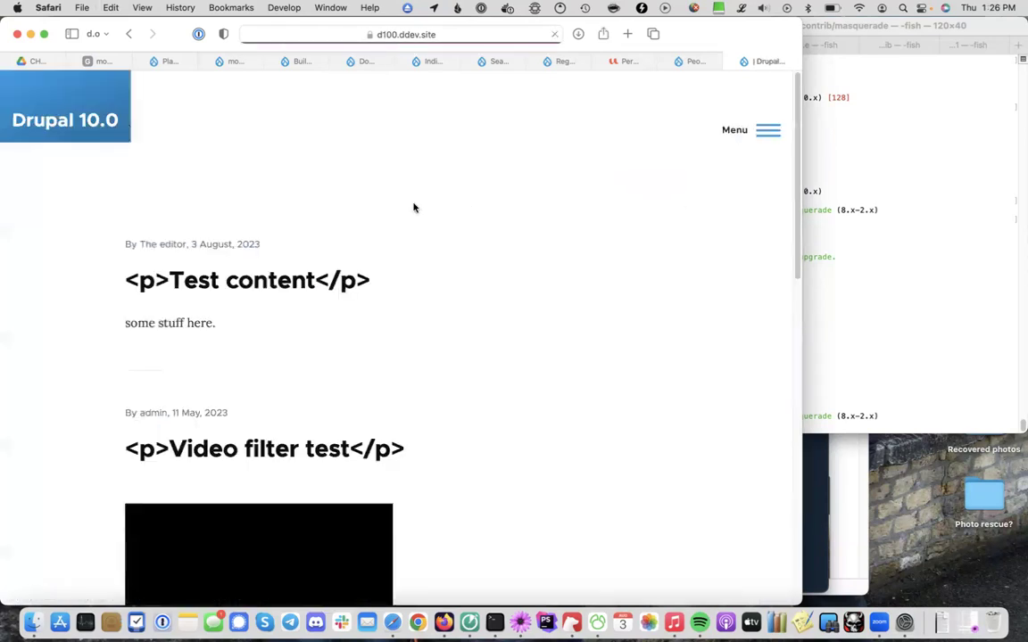
Log back in with the user admin account's username and password
click(764, 133)
click(521, 299)
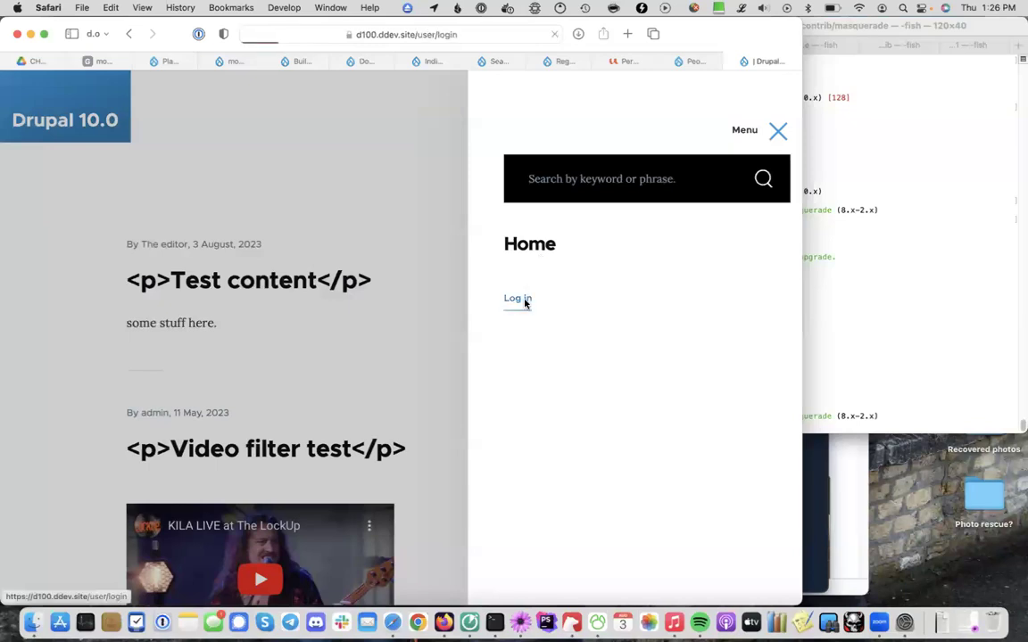
text(the user admin)
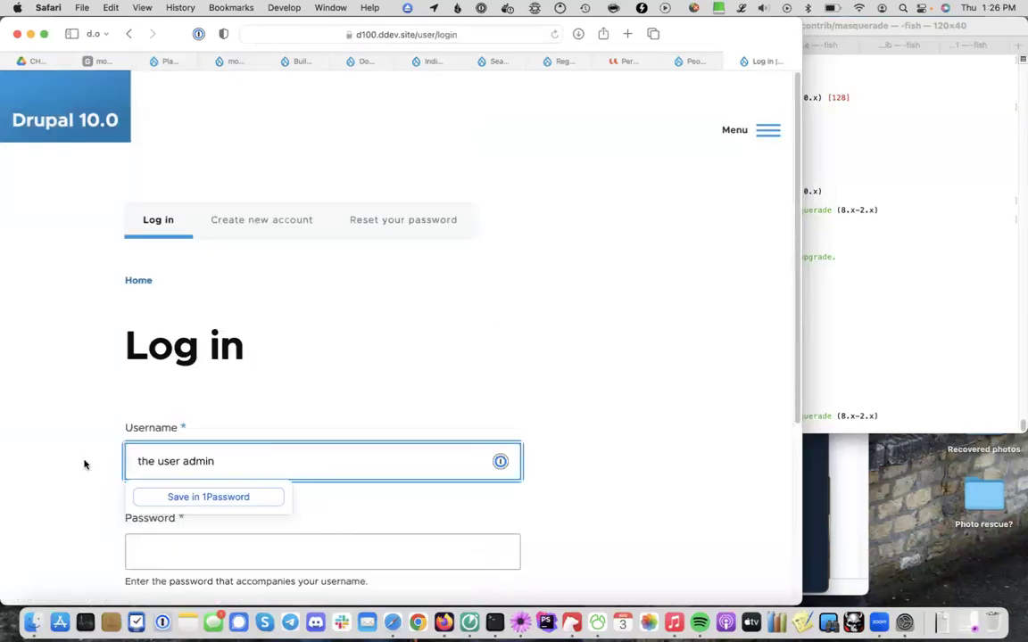
scroll(98, 461, down, 4)
click(191, 371)
text(admi)
click(157, 434)
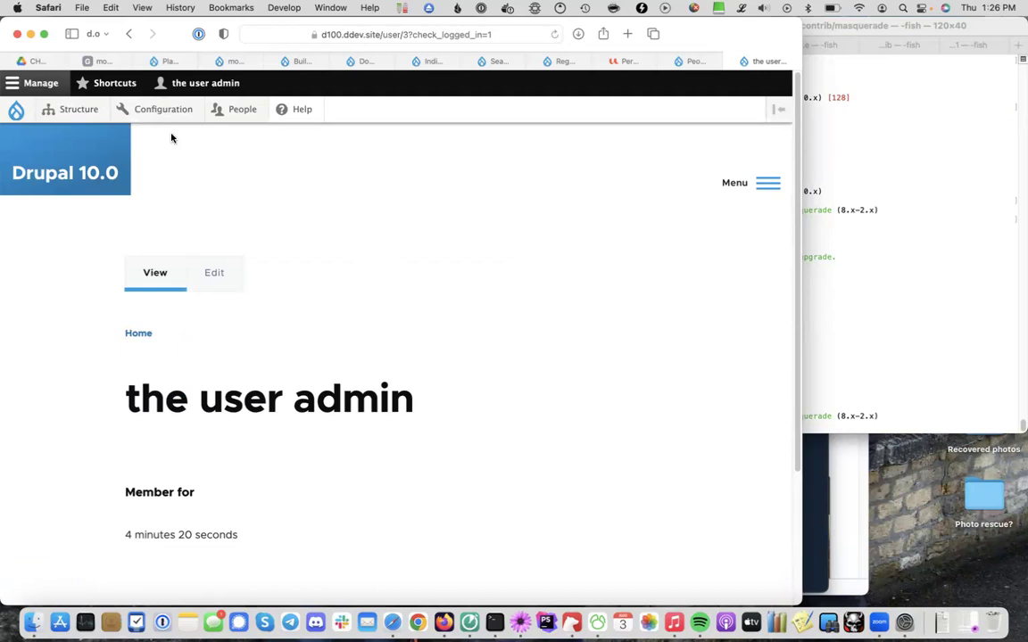
Open the People list at /admin/people from the admin toolbar
click(244, 113)
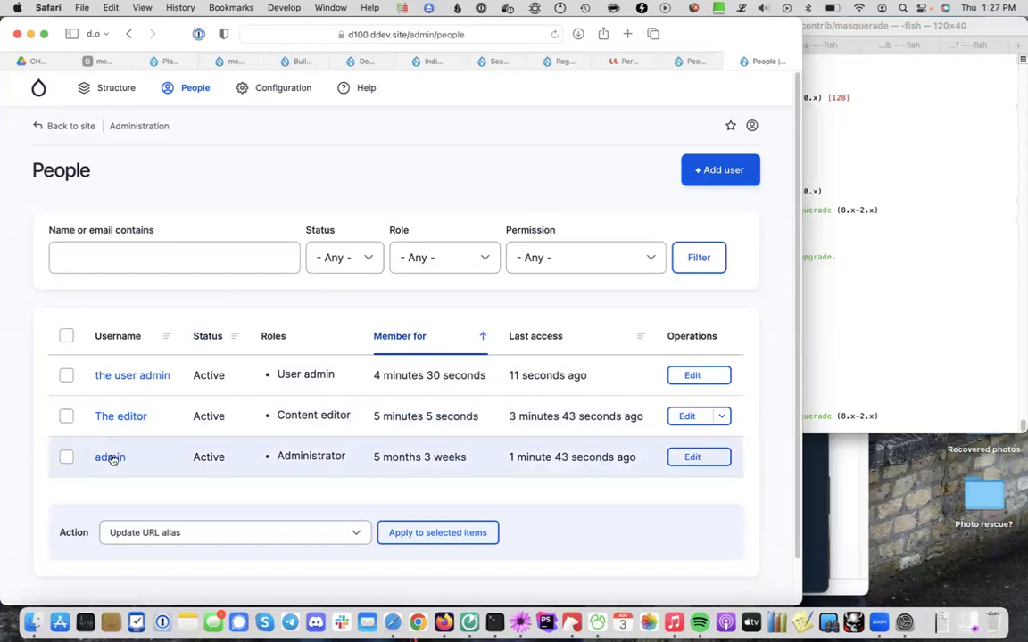
Choose 'Masquerade as' from The editor's Edit dropbutton on the People list
click(707, 459)
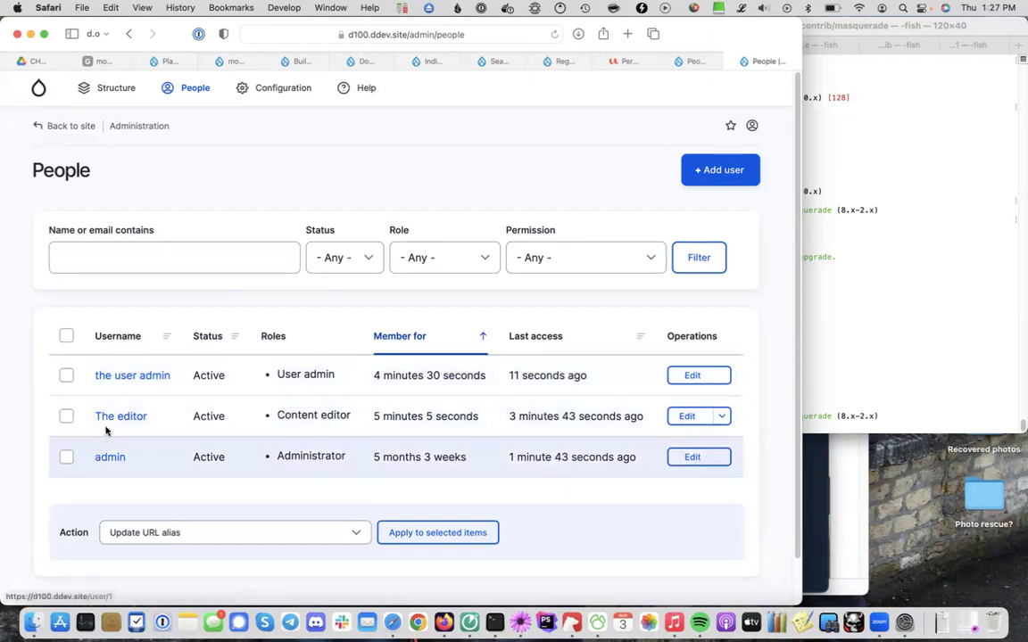
click(686, 377)
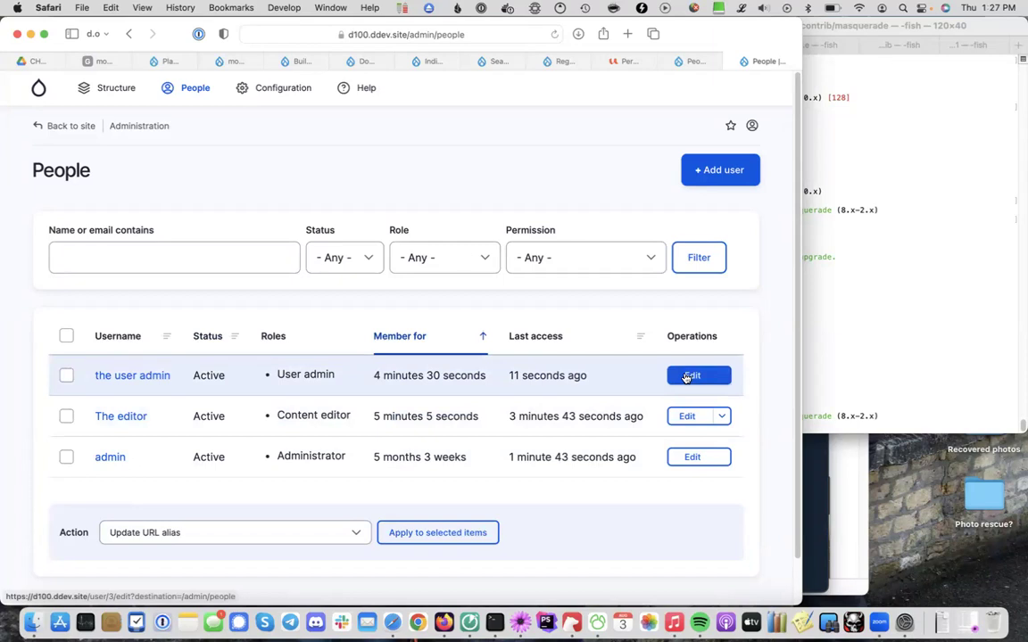
click(722, 421)
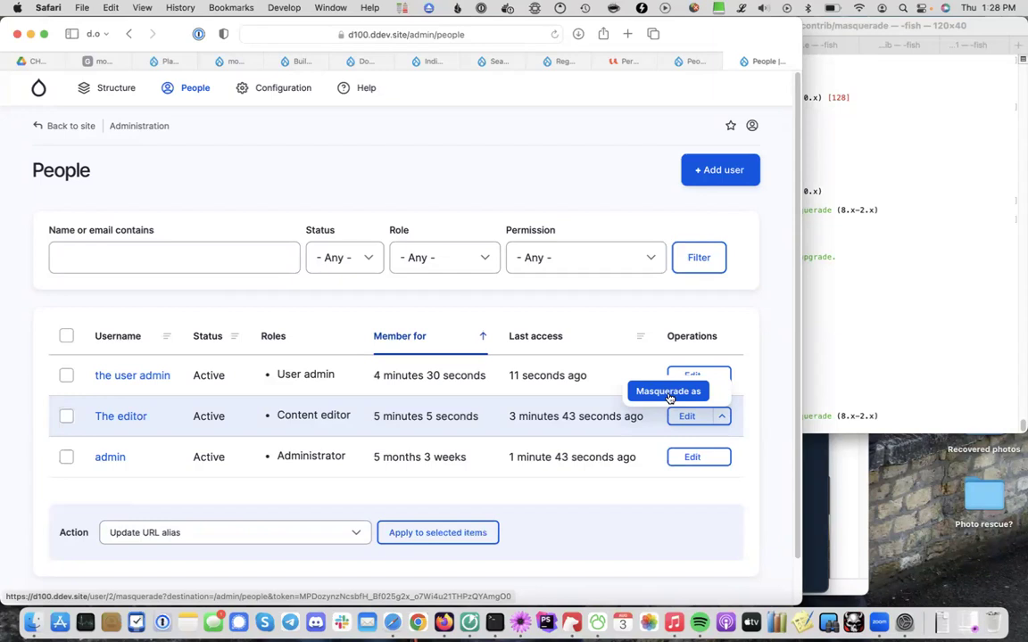
click(669, 393)
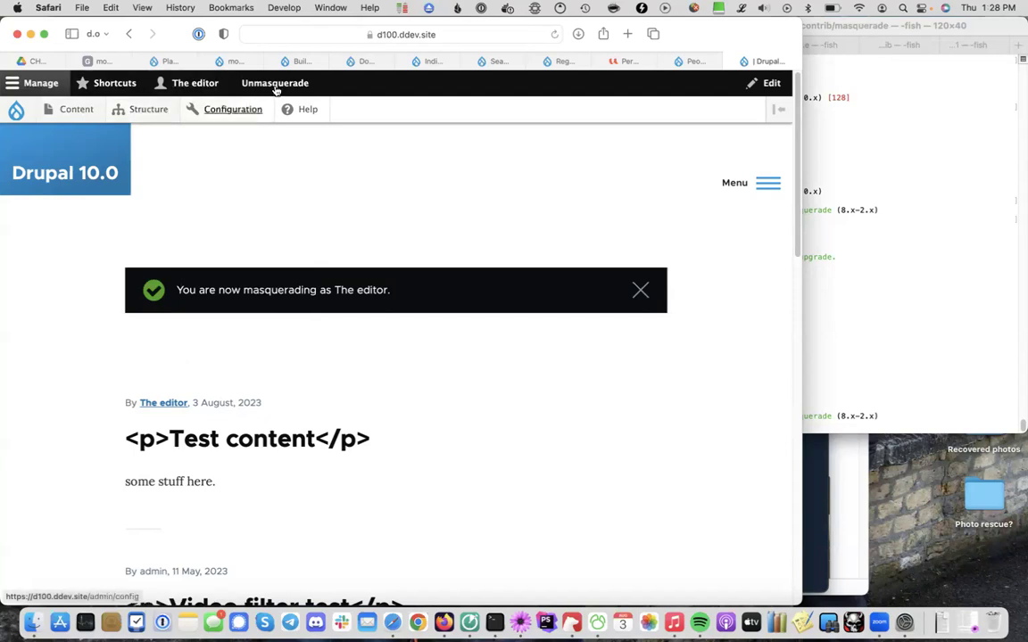
View The editor's profile page from the toolbar account tray
click(178, 85)
click(35, 108)
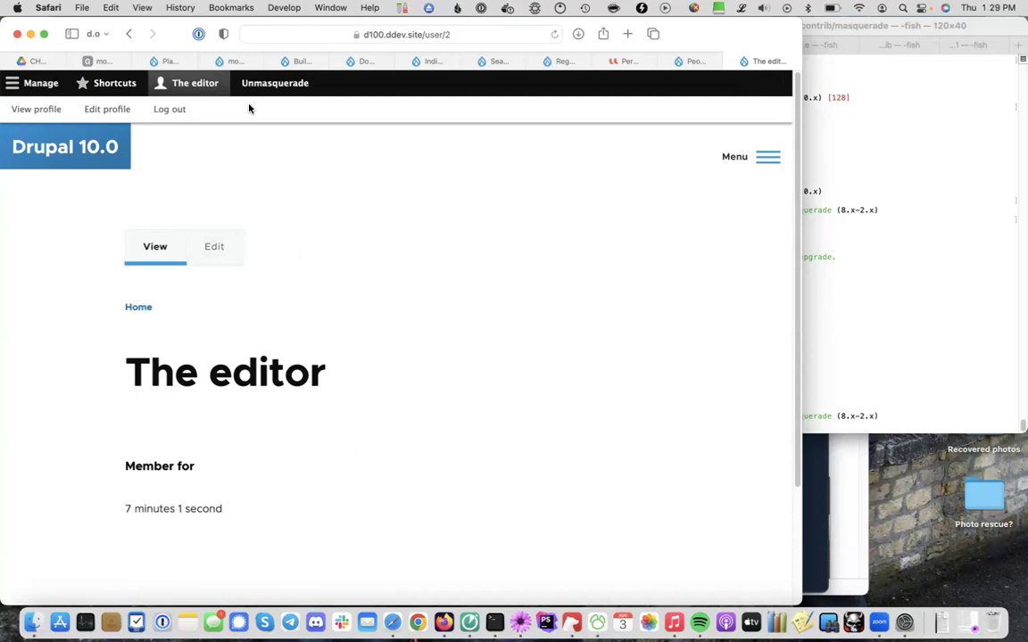
Log out of The editor's masquerade session and sign back in as admin with its password
click(170, 109)
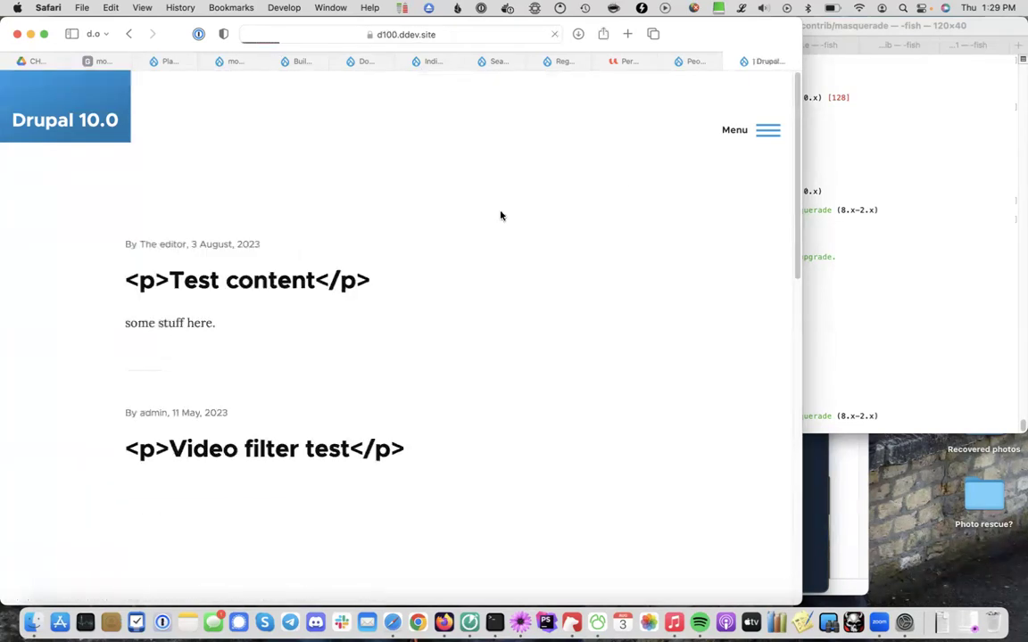
click(757, 135)
click(526, 298)
text(admin)
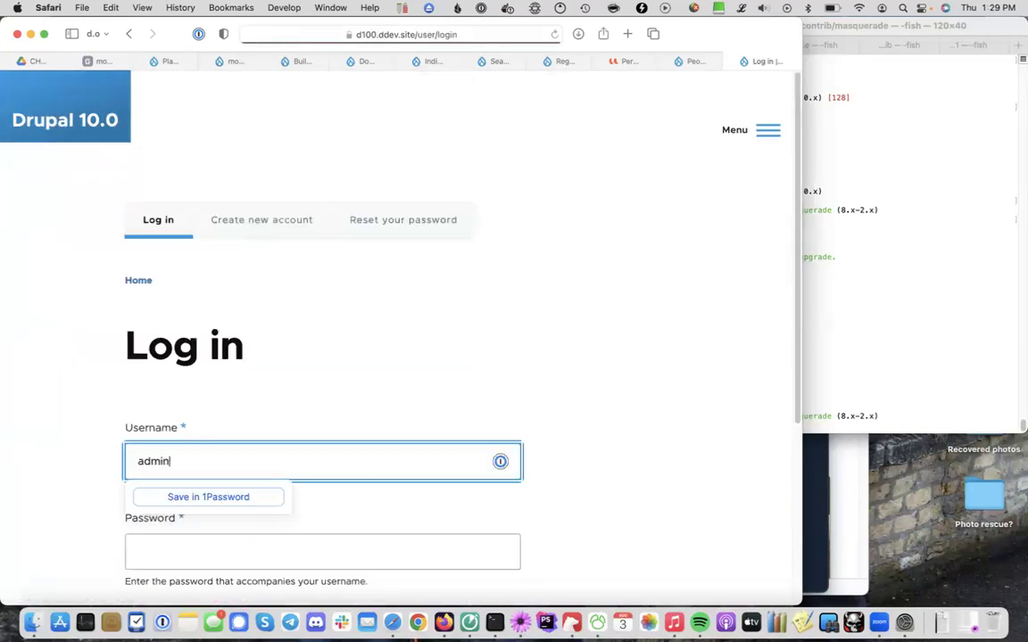
key(Tab)
text(admin)
key(Return)
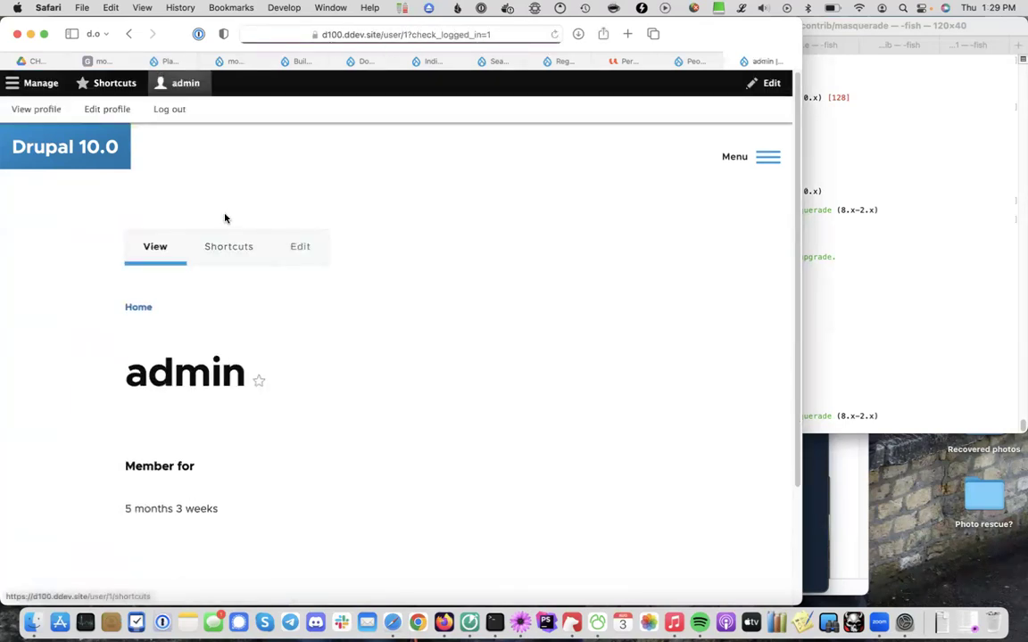
Look at the Structure admin page and the site menu, then return to the admin profile
click(45, 85)
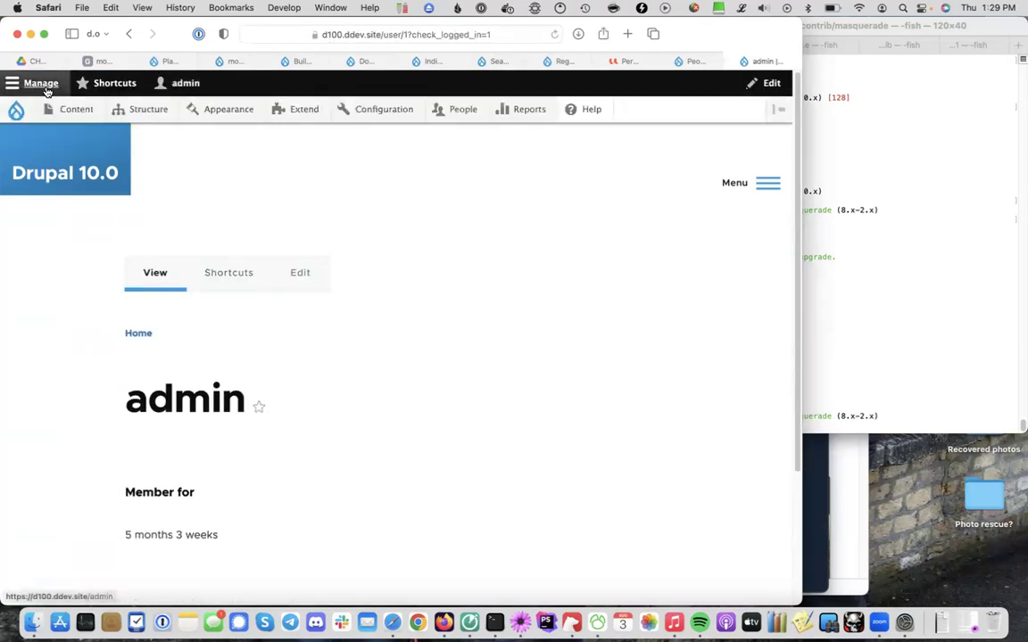
click(143, 107)
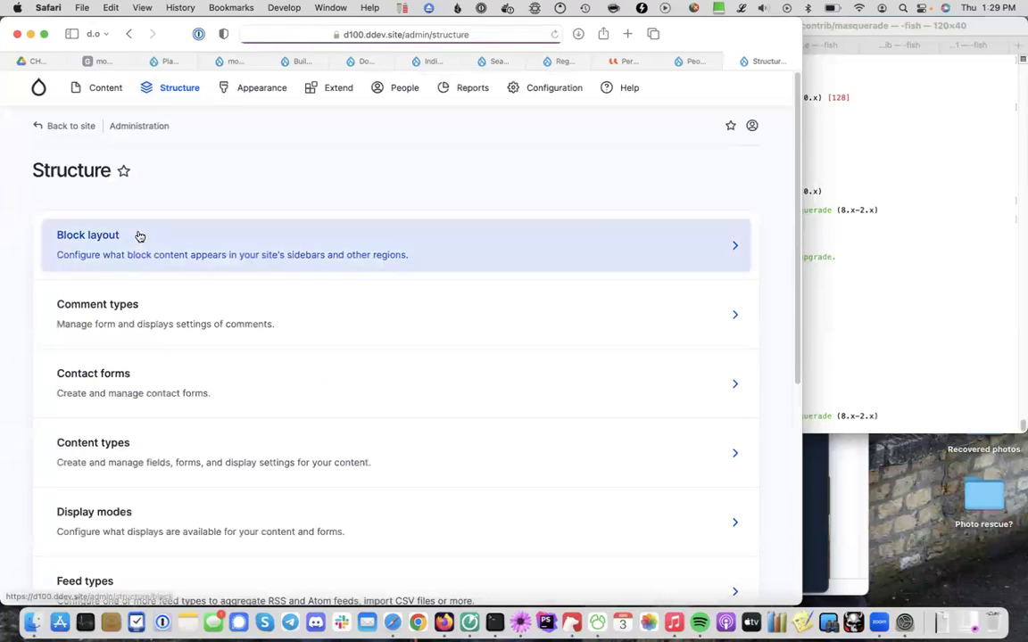
key(super+bracketleft)
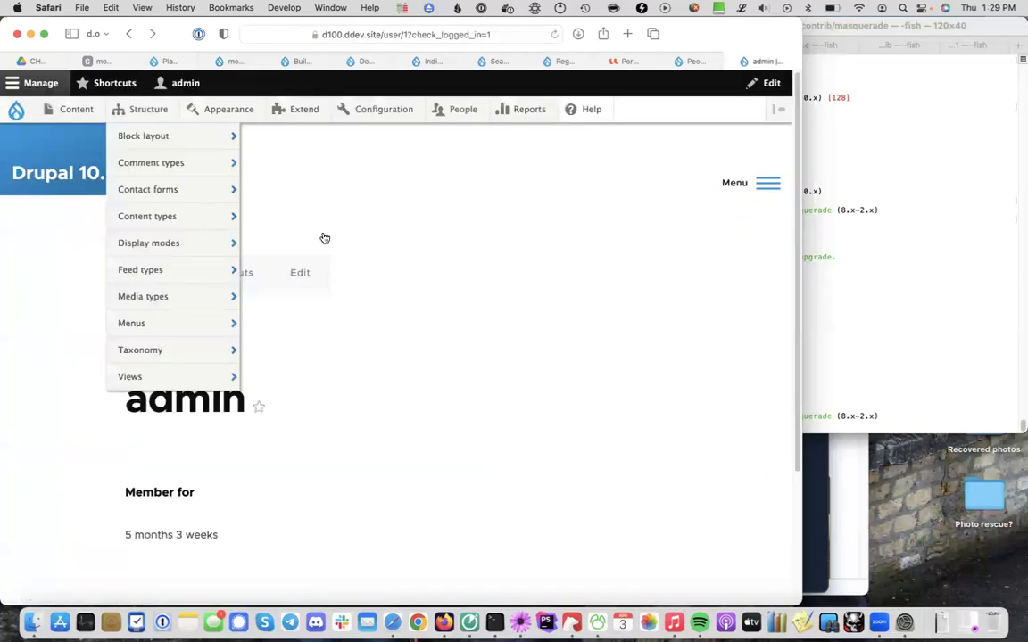
click(733, 193)
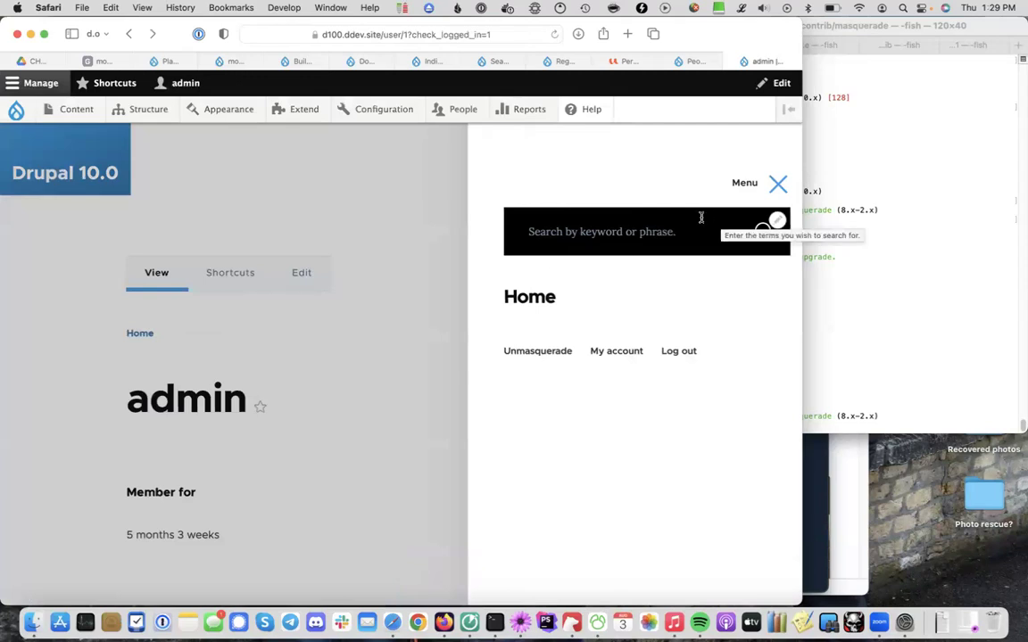
click(414, 176)
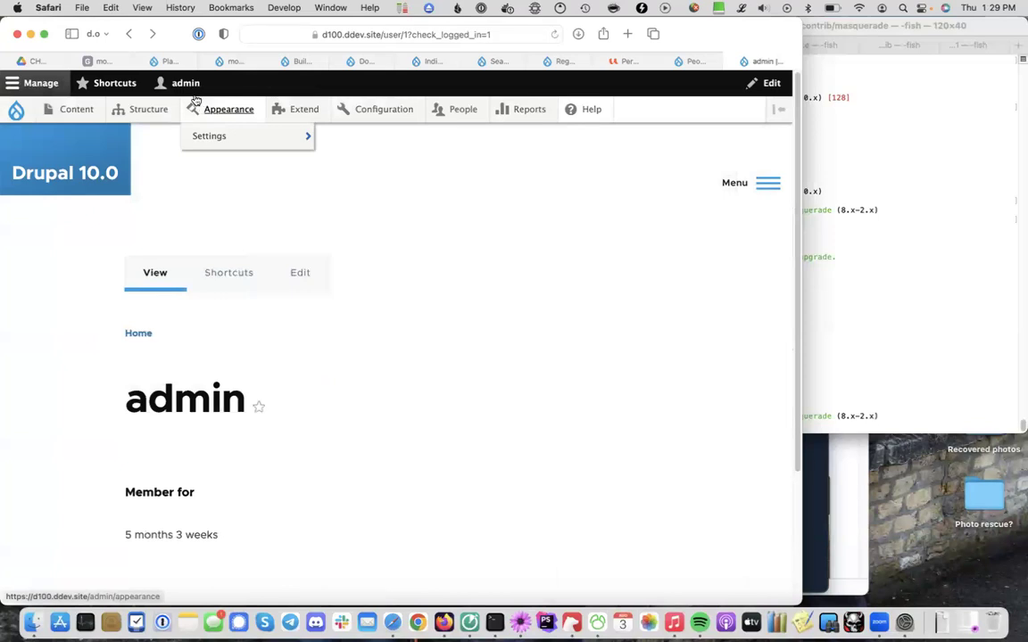
Masquerade as the user admin via its Edit dropbutton on People, then return to the front end
click(463, 108)
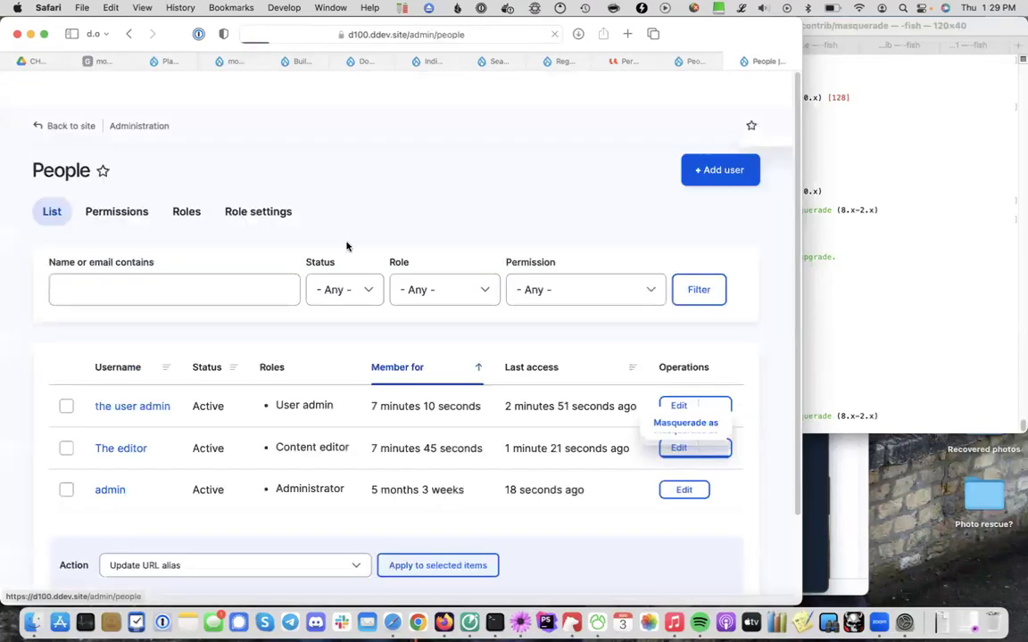
click(718, 409)
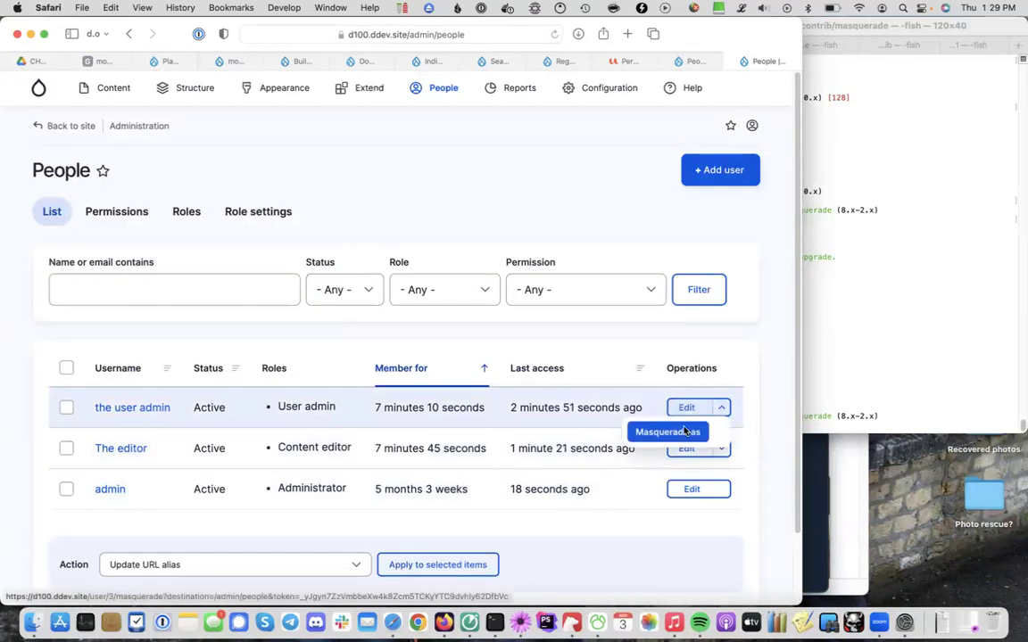
click(667, 432)
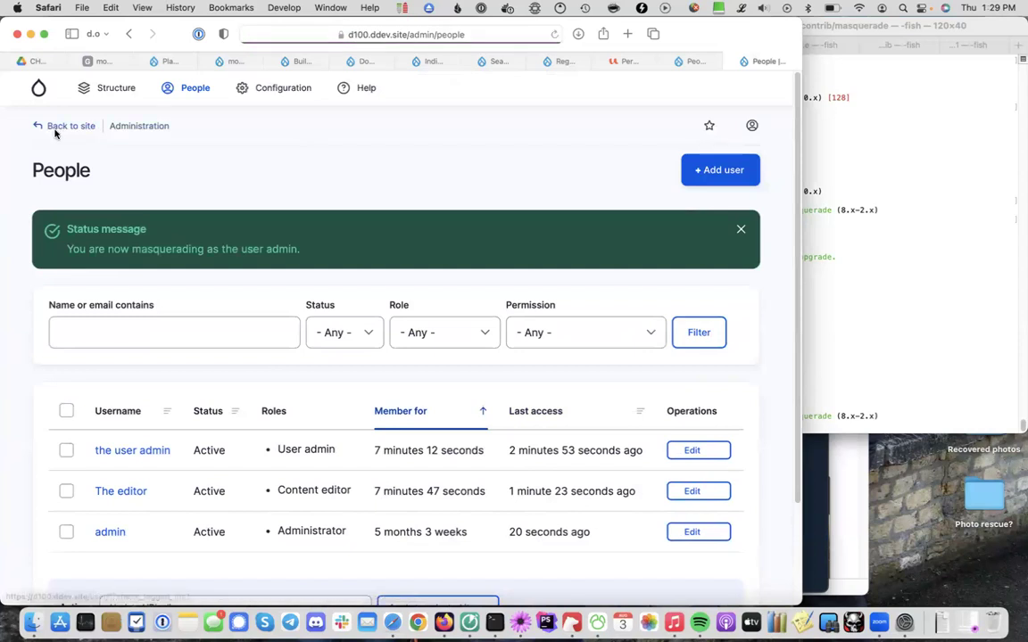
click(55, 131)
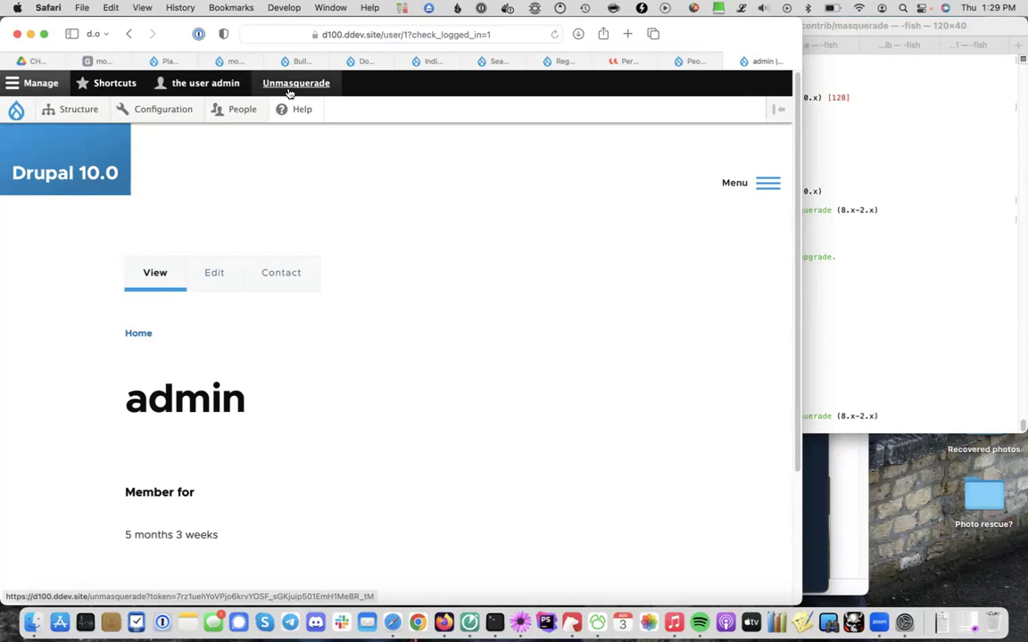
Use the Unmasquerade link in the site menu to return to the admin account
click(737, 189)
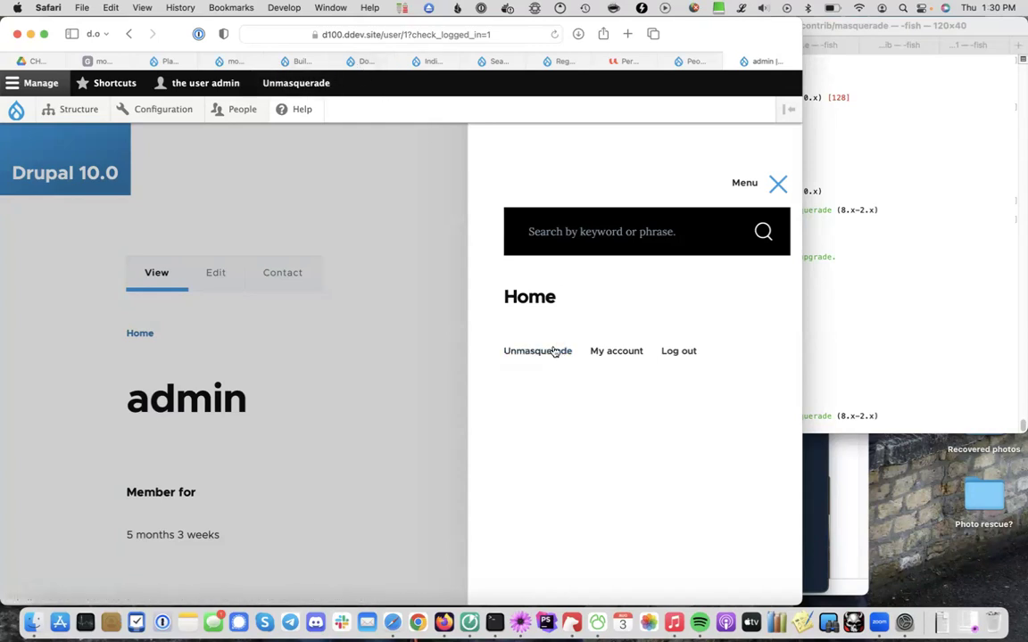
click(538, 352)
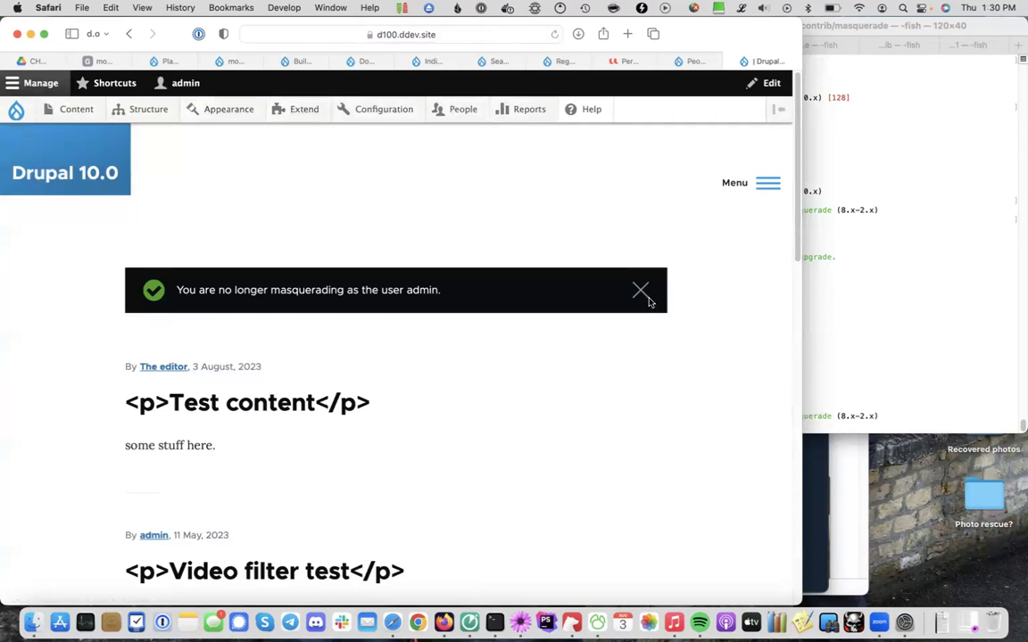
Dismiss the 'no longer masquerading' notice and confirm Unmasquerade still appears in the site menu
click(639, 291)
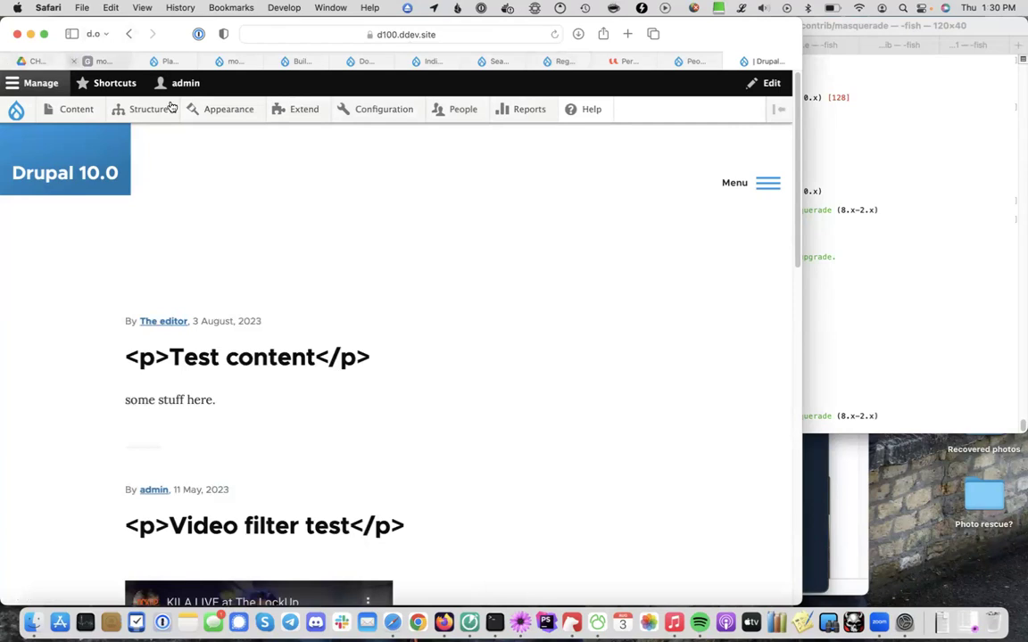
click(728, 185)
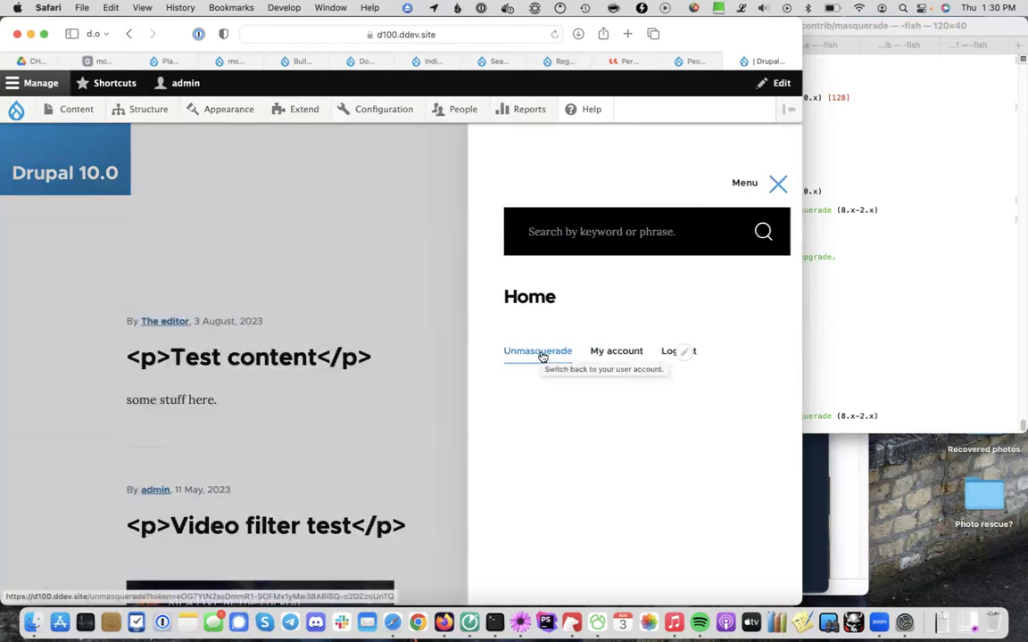
click(436, 287)
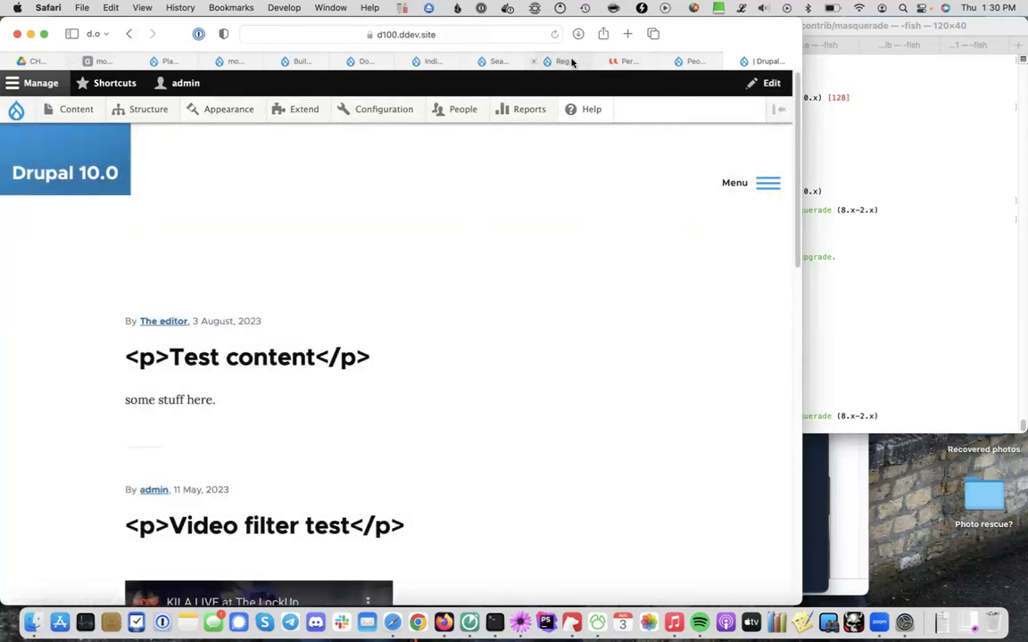
Compare the core Regression issue with the Masquerade 'unmasquerade link shows in menu' issue
mouse_move(572, 61)
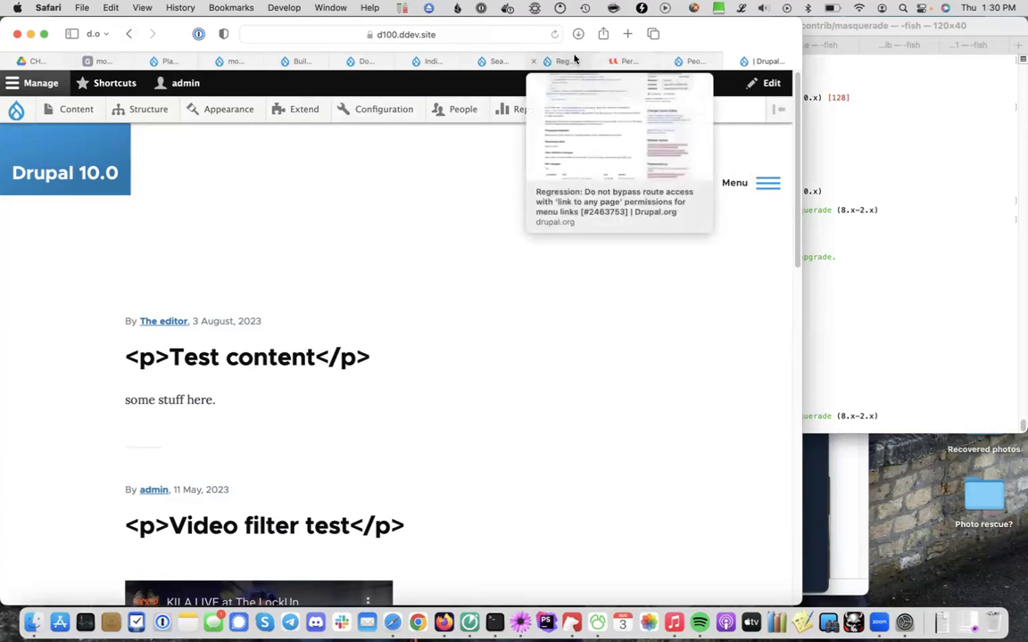
click(564, 62)
key(super+bracketleft)
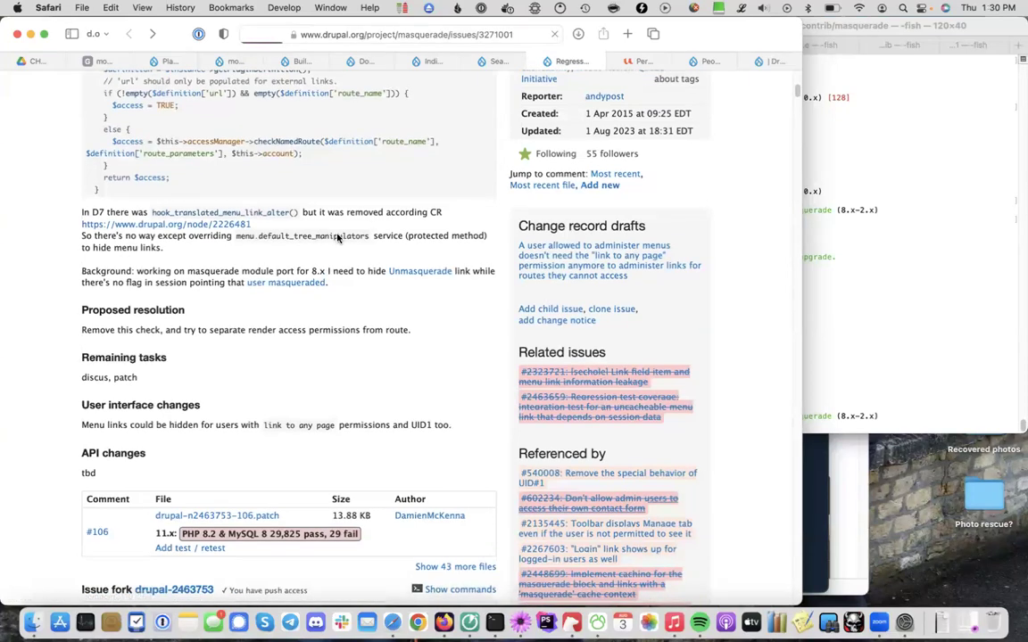
scroll(337, 237, up, 1)
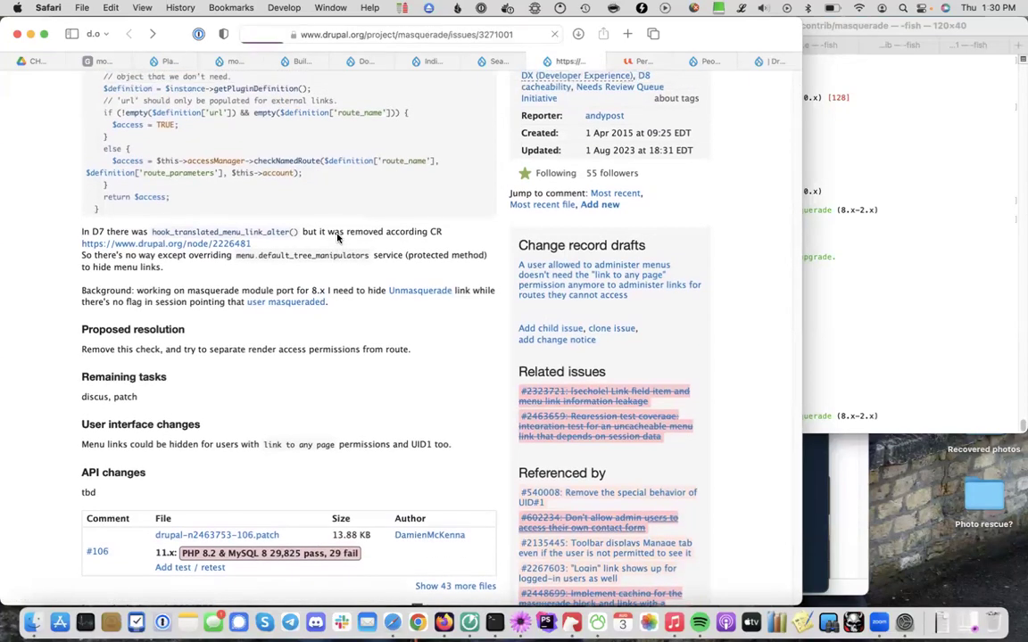
scroll(337, 237, up, 5)
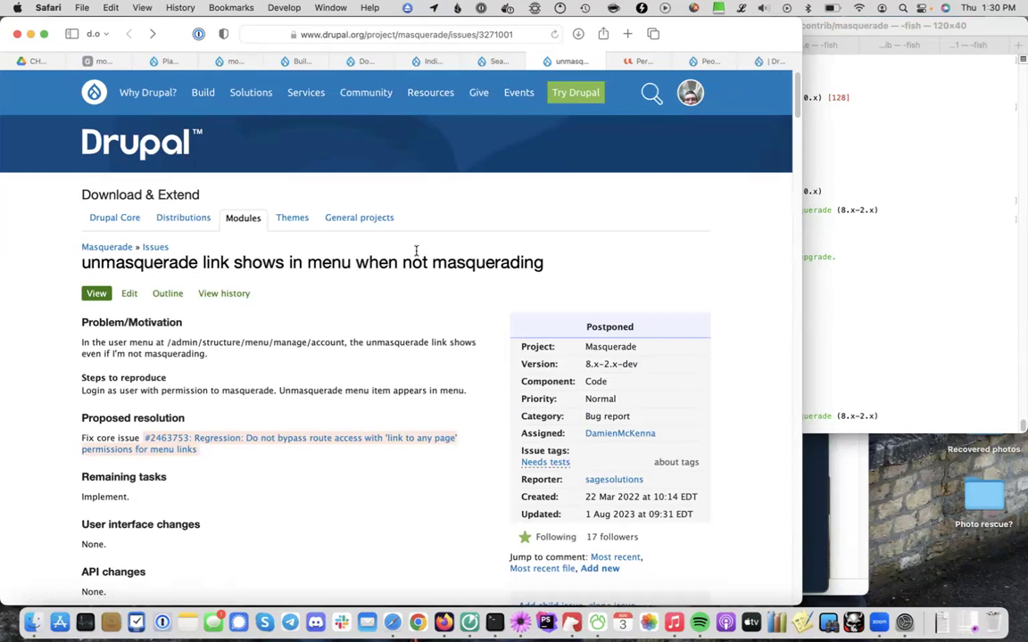
Recheck the menu on the local Drupal 10 site, then return to the issue search results
click(772, 61)
click(730, 184)
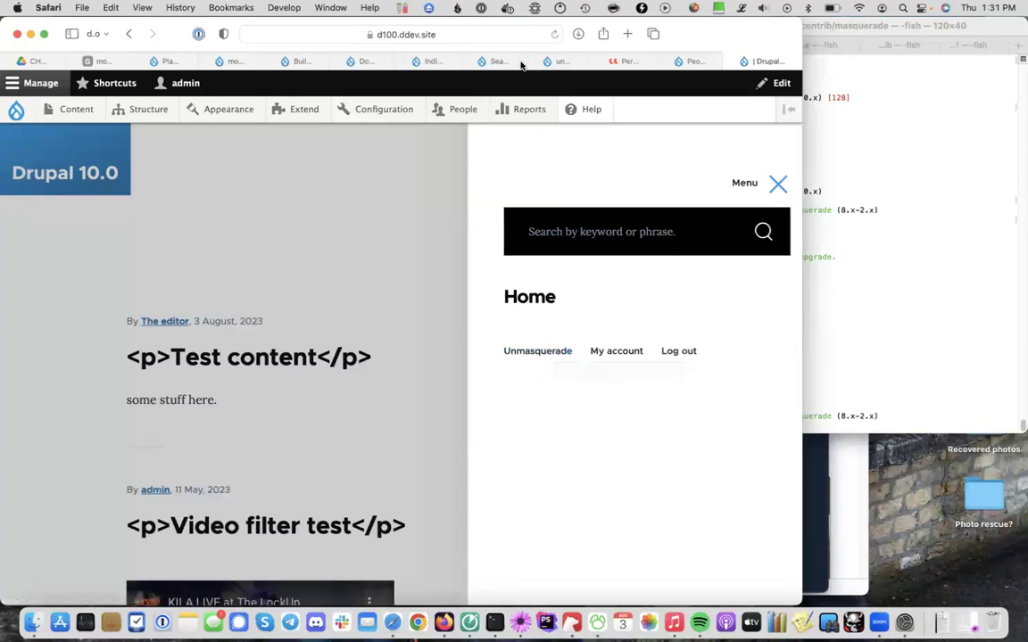
click(490, 62)
click(566, 62)
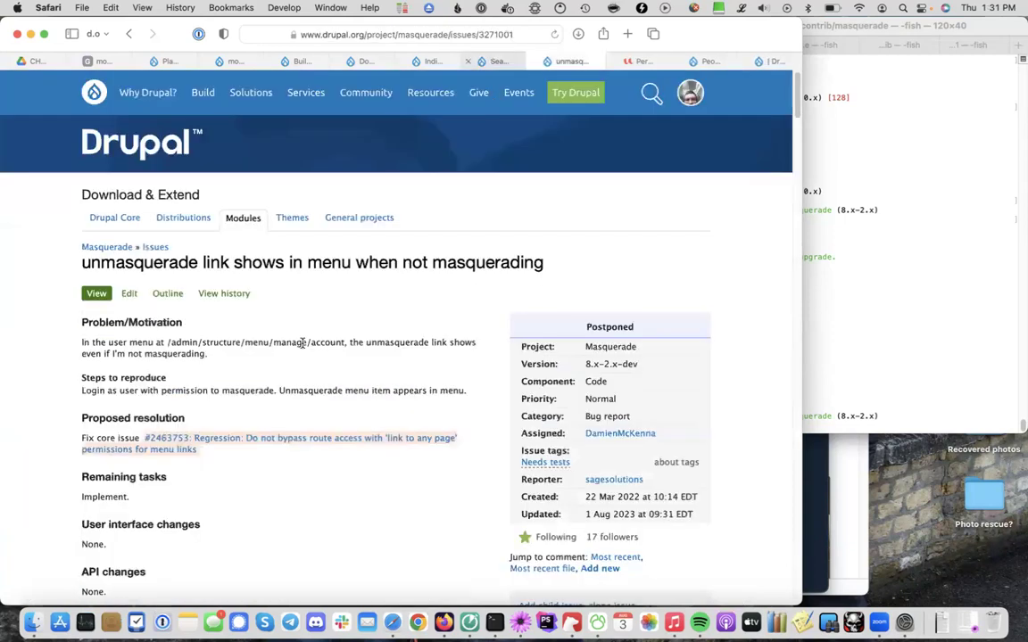
scroll(359, 385, down, 5)
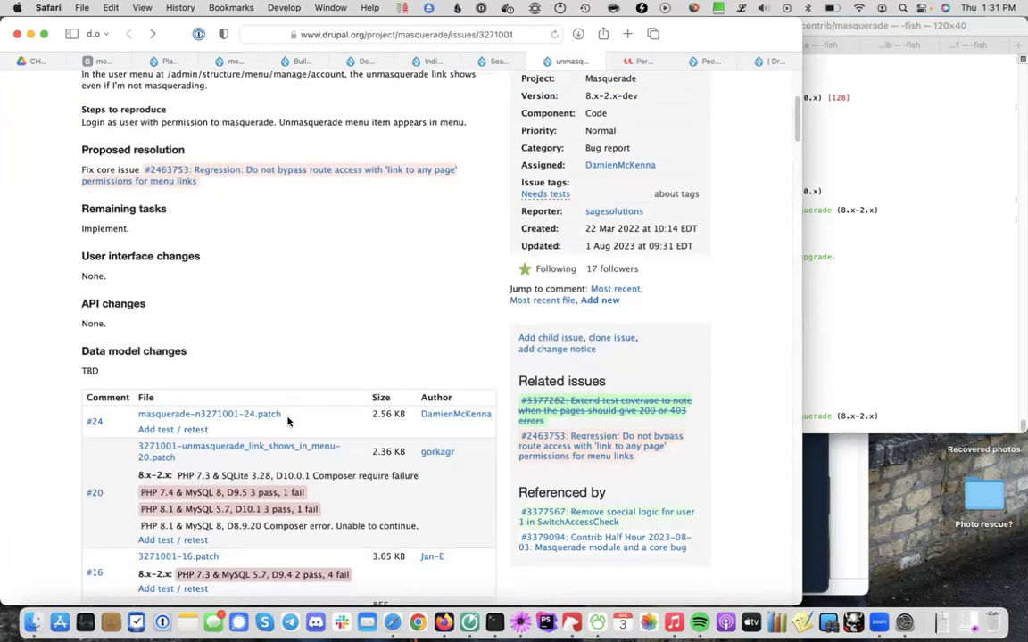
click(266, 415)
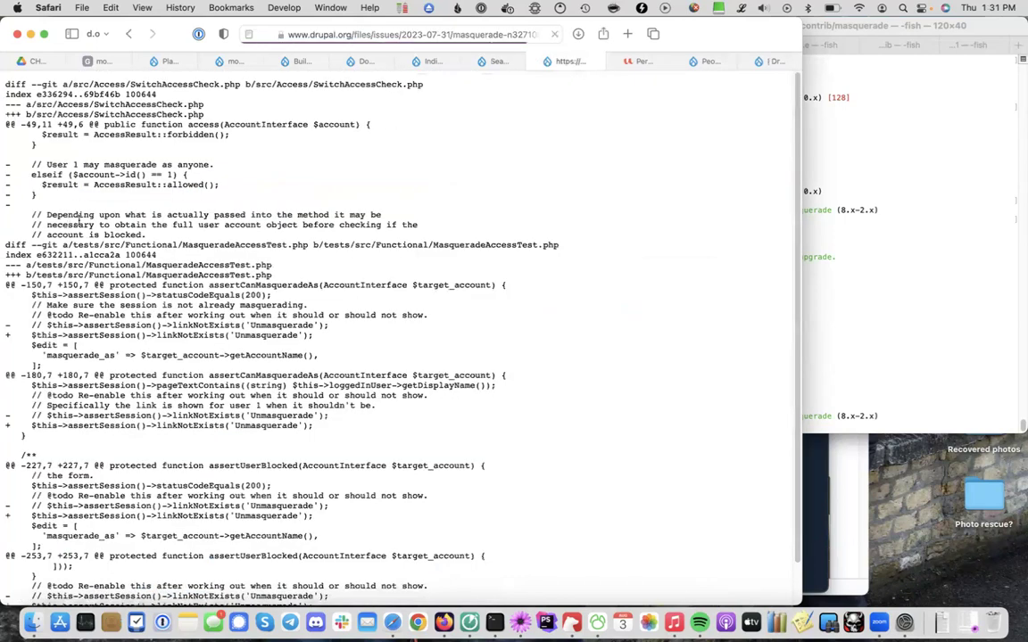
double_click(261, 335)
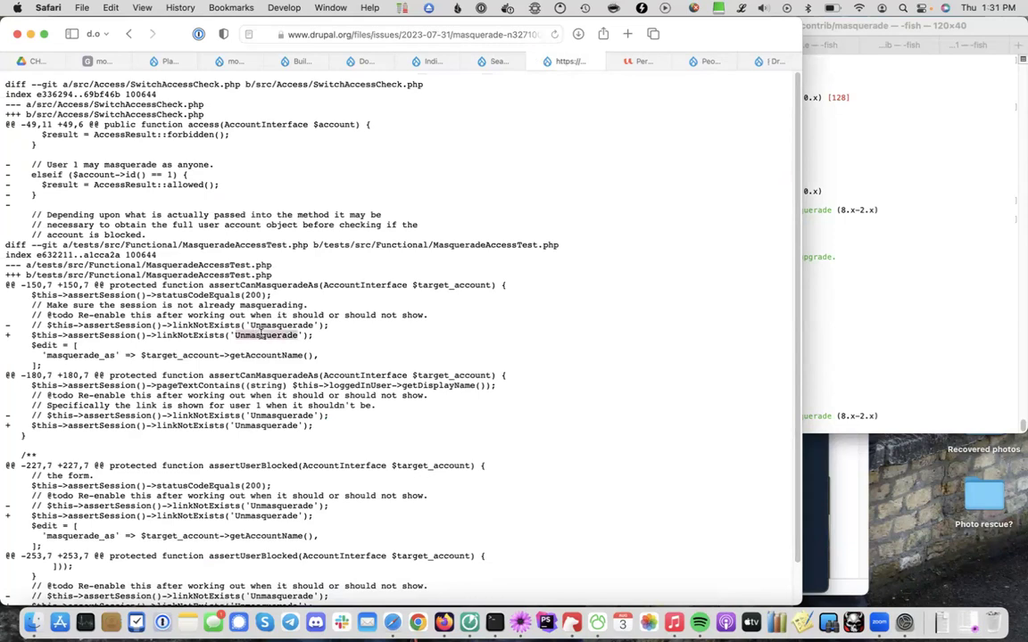
click(253, 325)
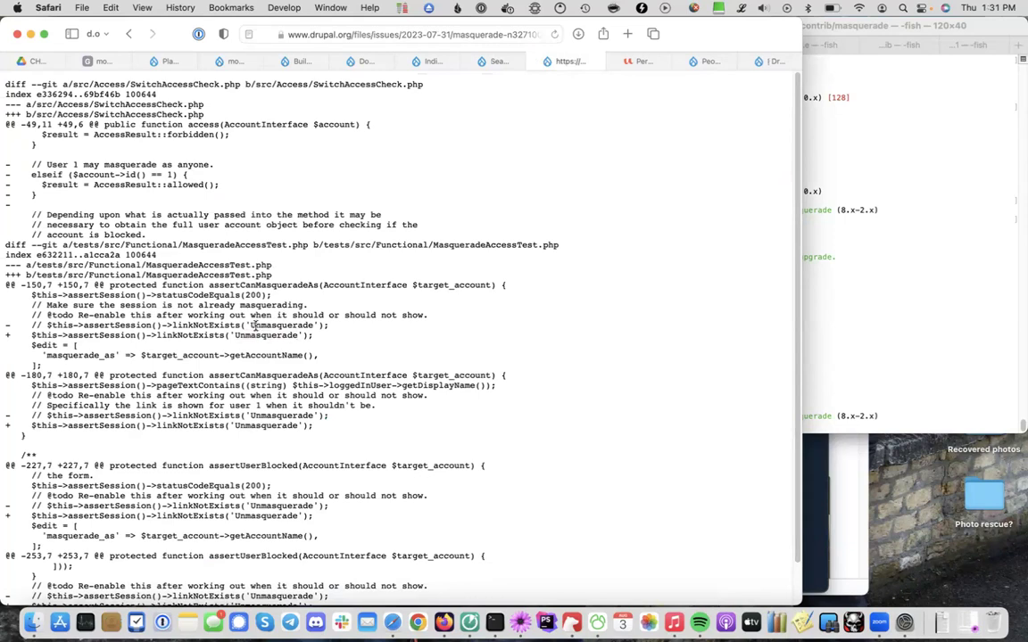
key(super+bracketleft)
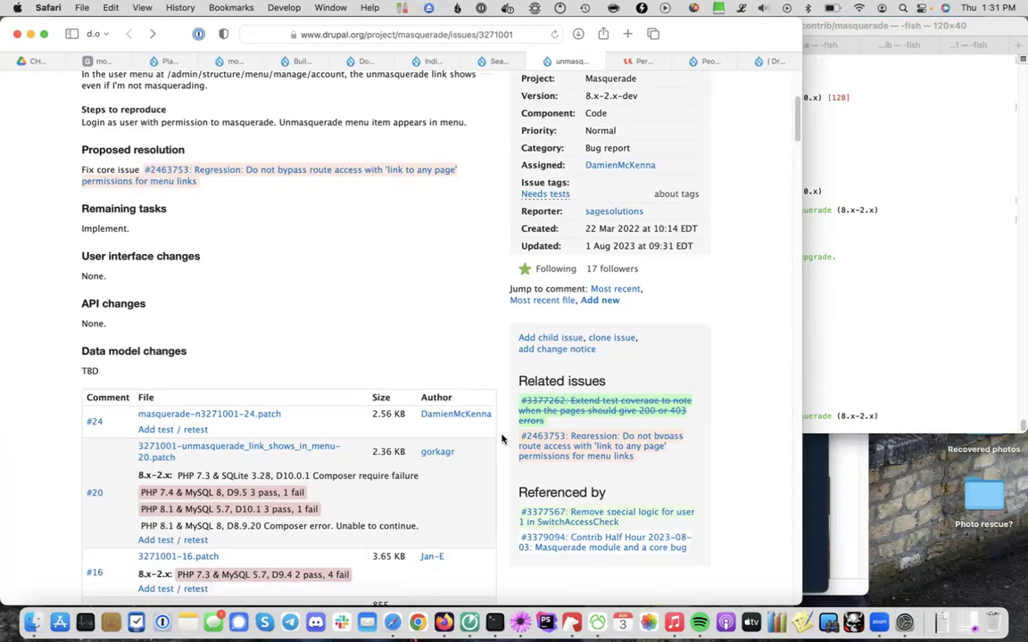
Open related core issue #2463753 from the Masquerade issue and scroll through it
click(568, 449)
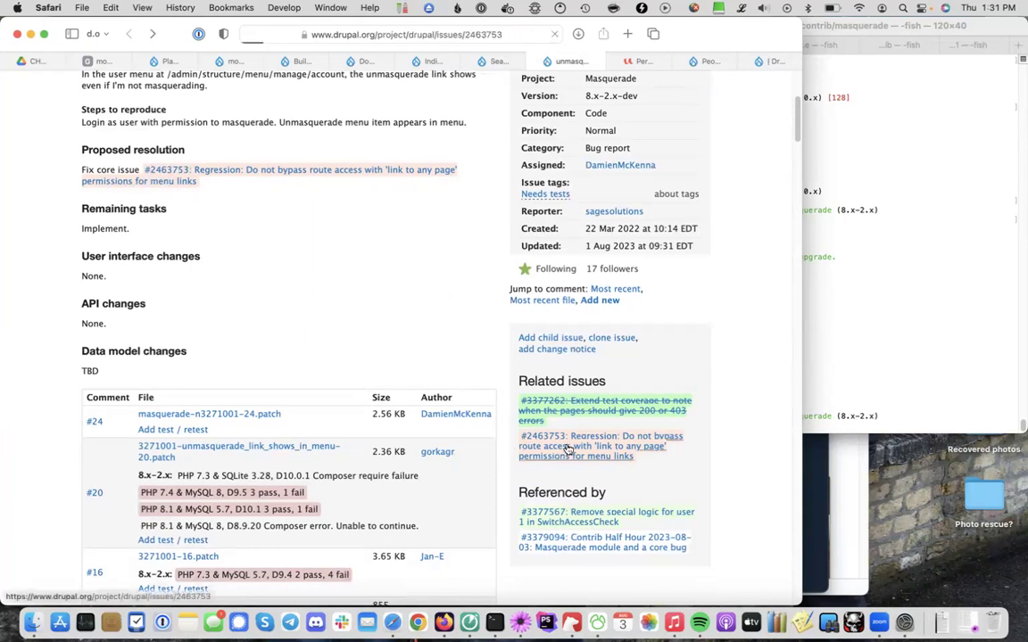
key(super+bracketleft)
key(super+bracketright)
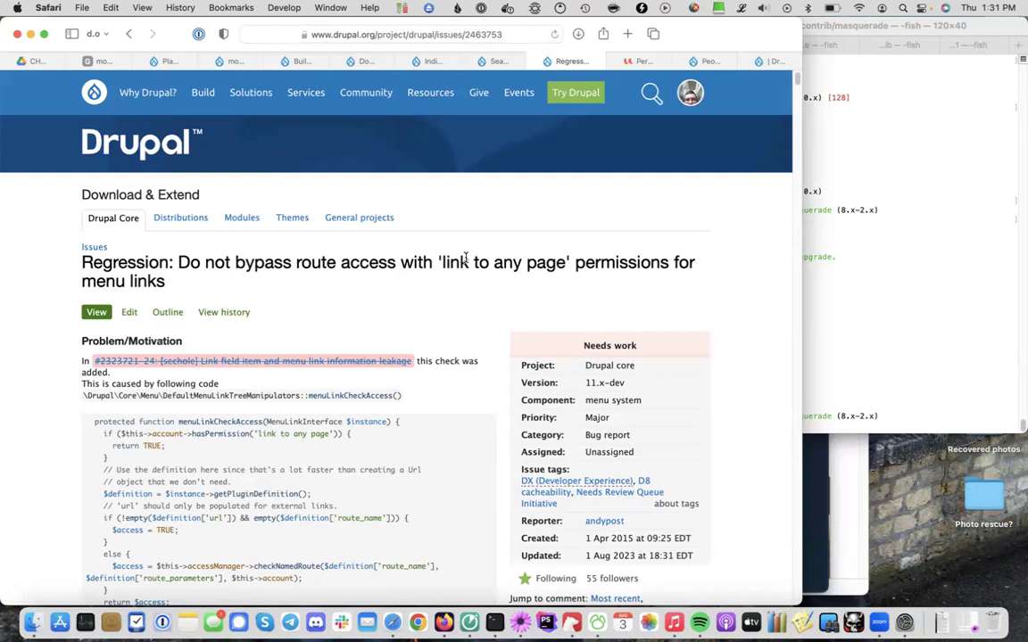
scroll(487, 436, down, 1)
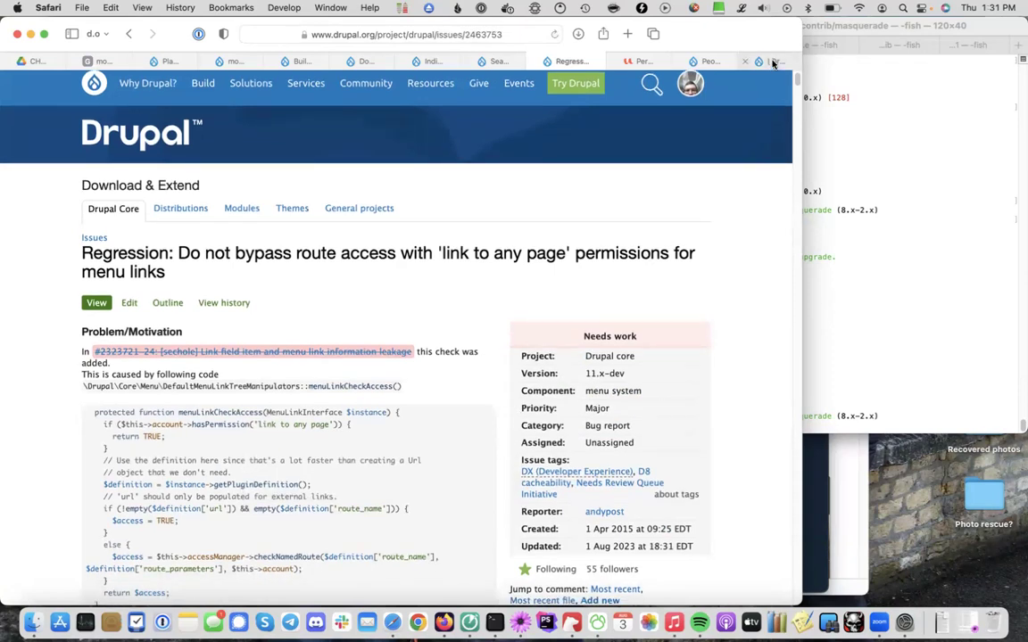
Compare the local Drupal 10.0 site with the issue search results and core Regression issue
mouse_move(773, 62)
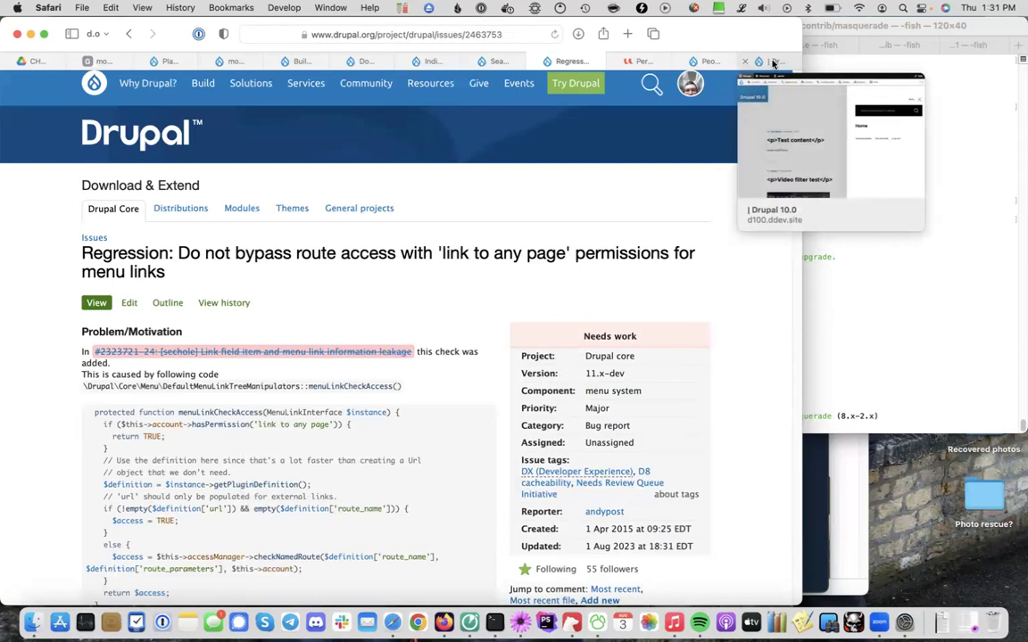
click(773, 62)
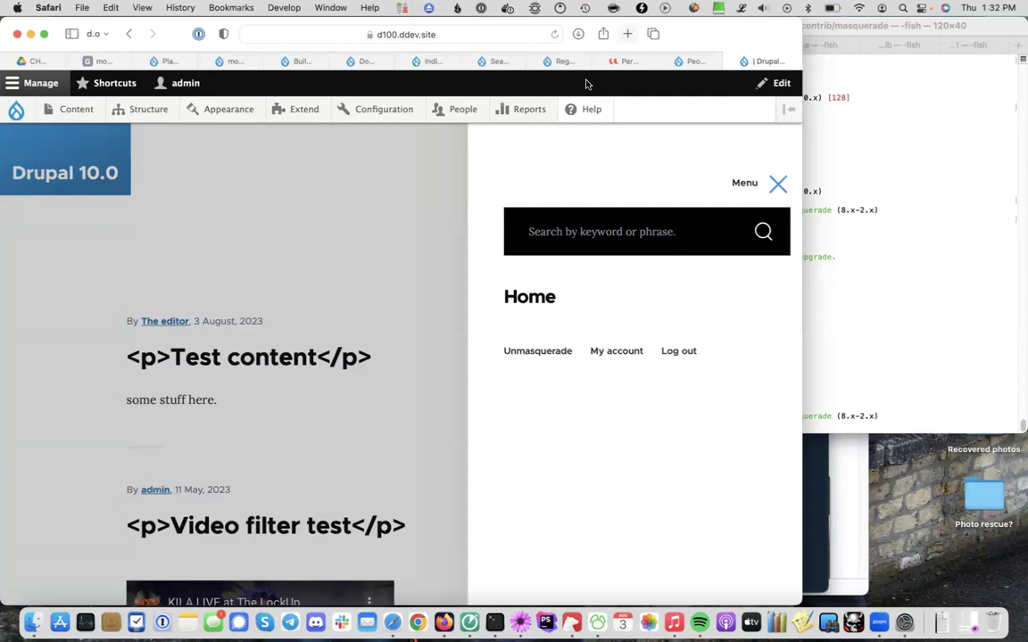
click(503, 61)
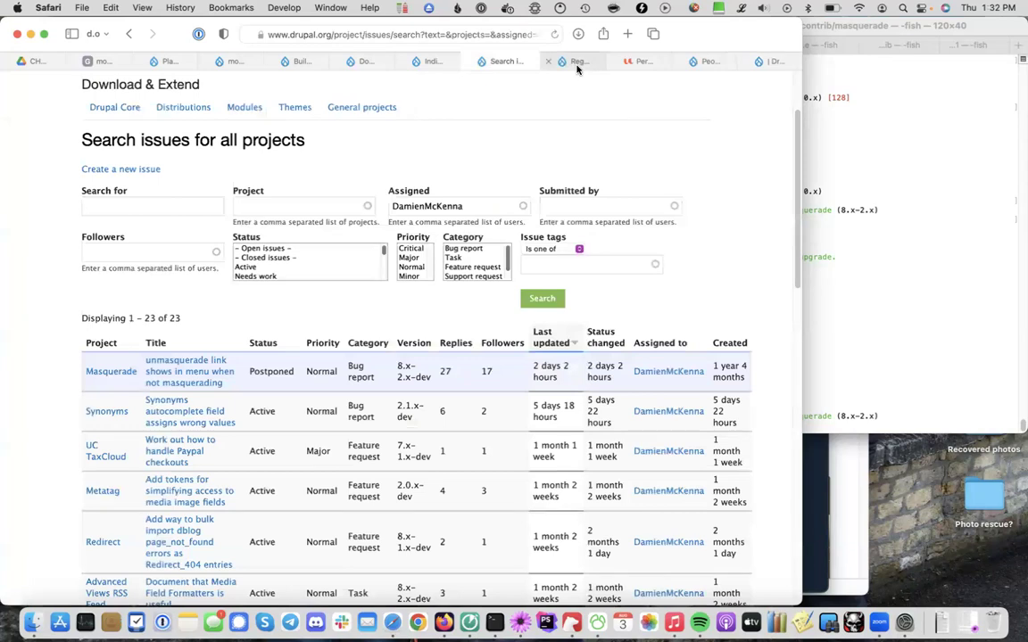
click(576, 62)
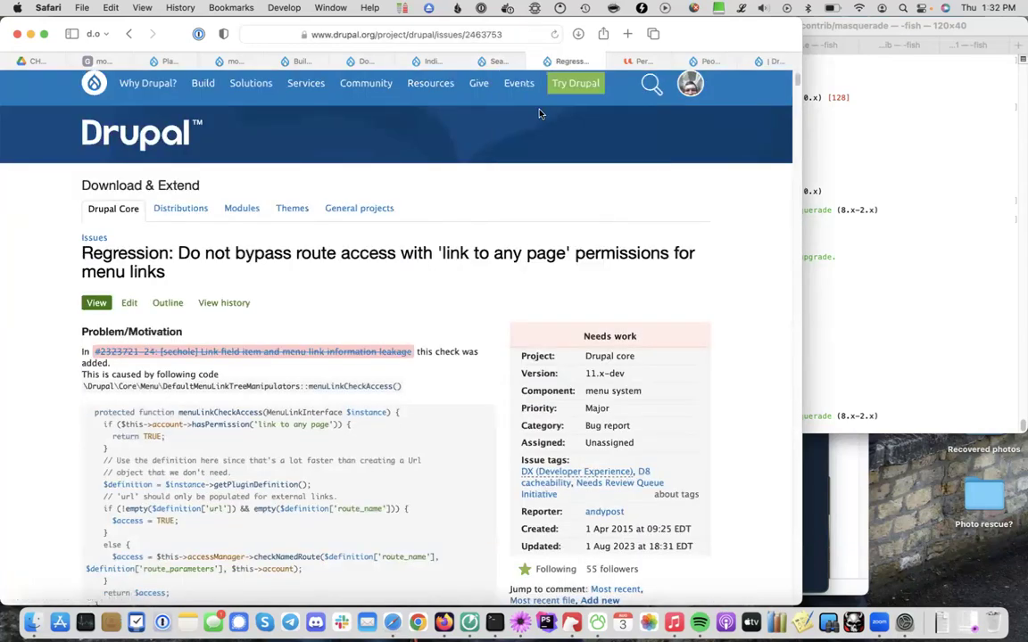
click(763, 61)
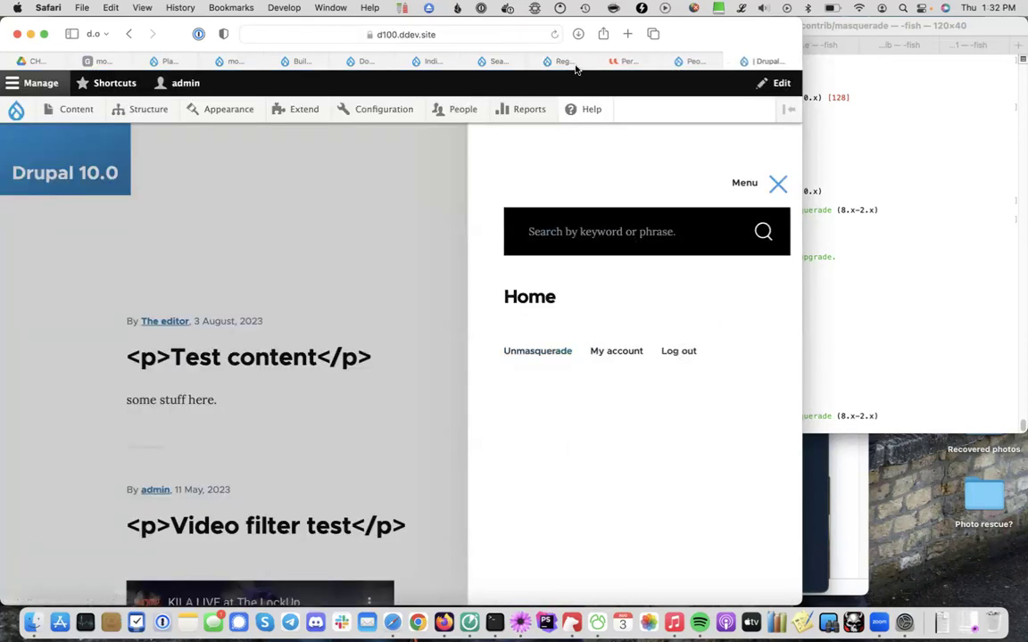
Show slide 20, 'Drupal core bug', in the Google Slides presentation
mouse_move(565, 62)
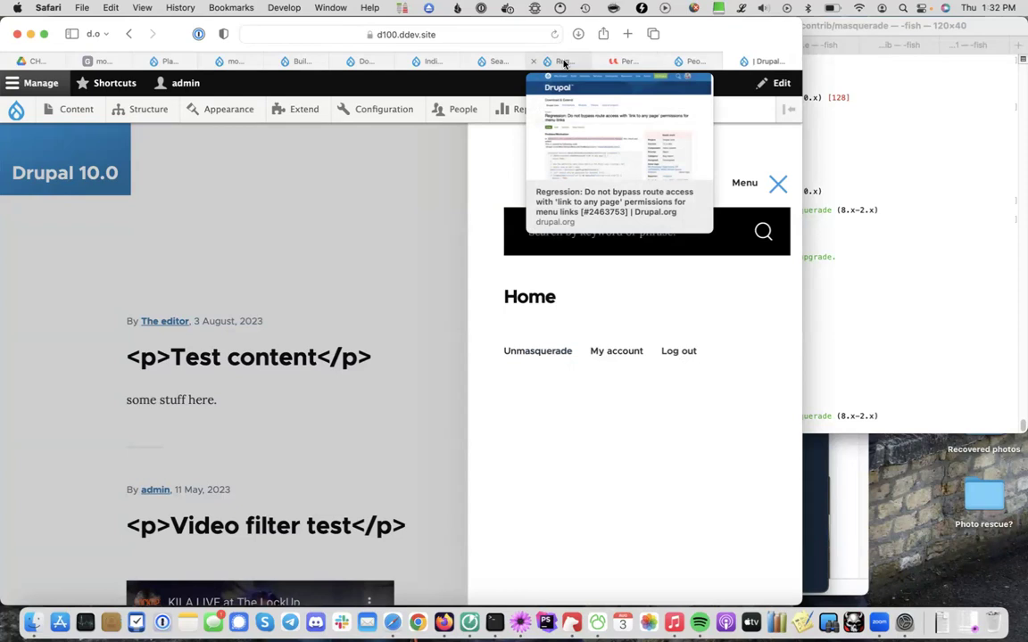
click(564, 61)
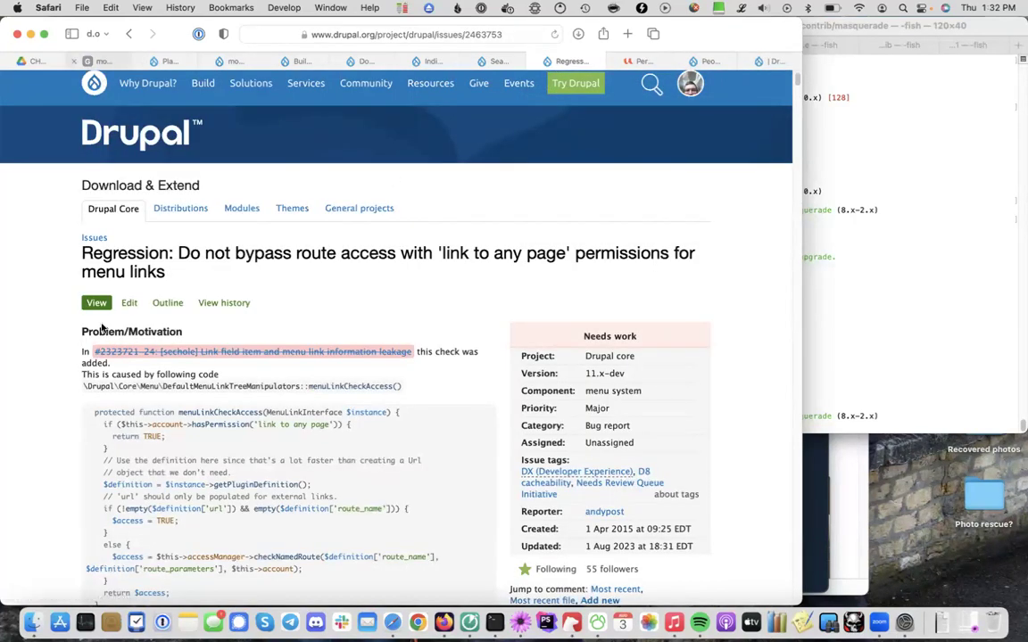
key(super+2)
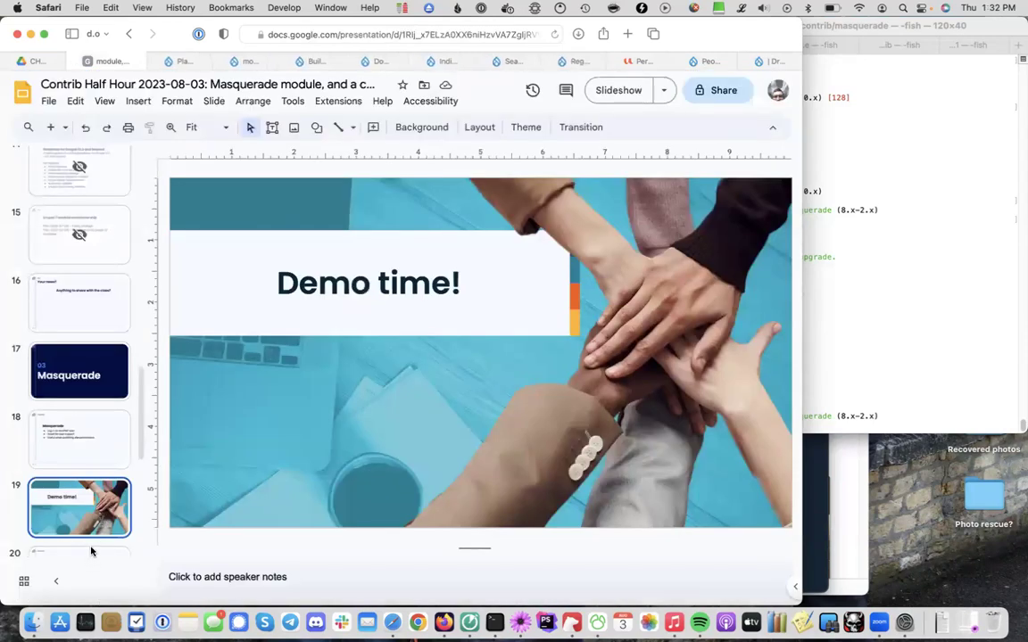
click(90, 552)
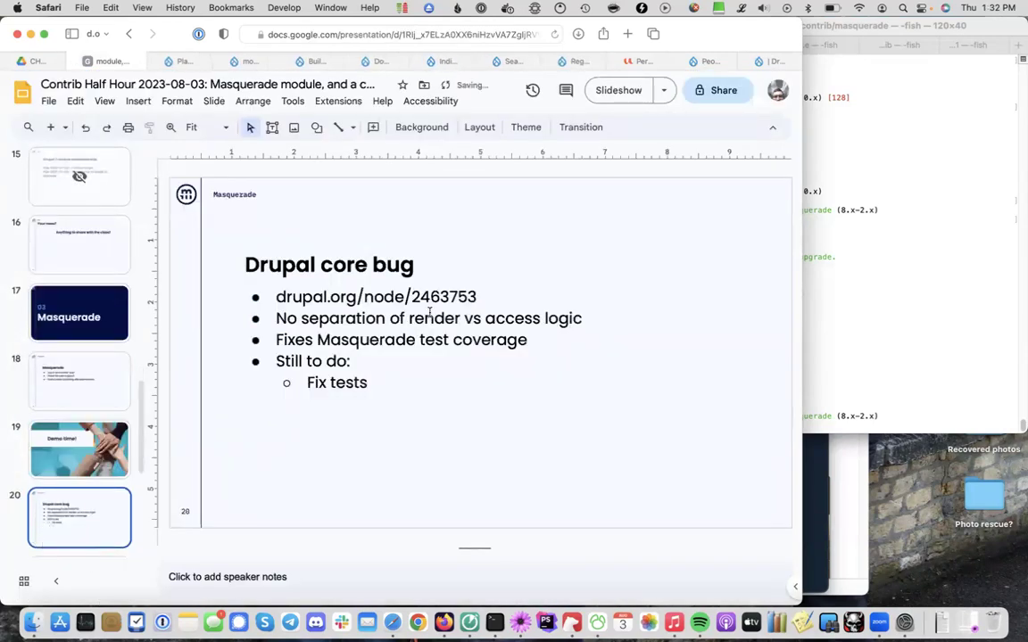